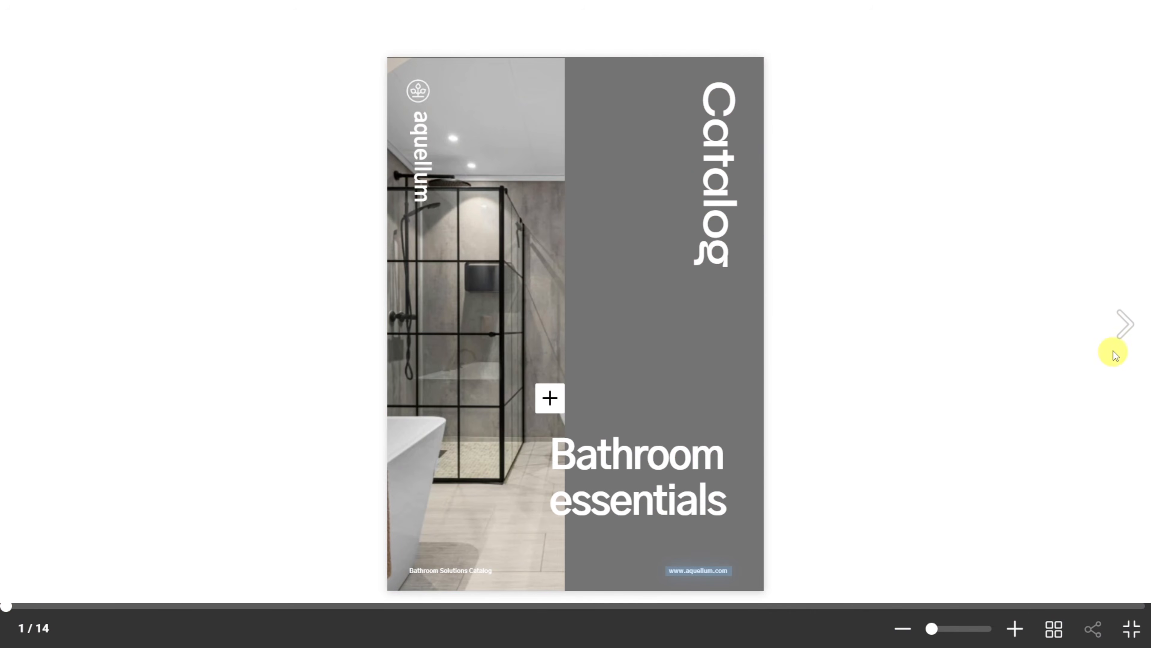
# Step: Page through the bathroom essentials catalog and the media kit sample flipbooks
pyautogui.click(1124, 326)
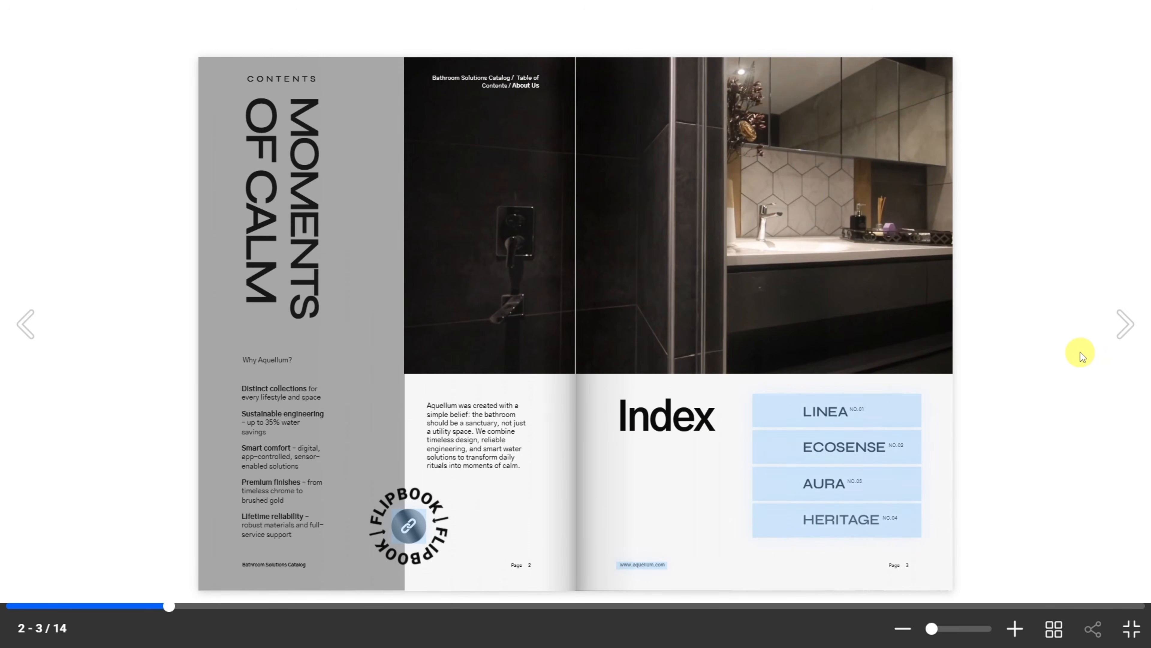
pyautogui.click(1114, 336)
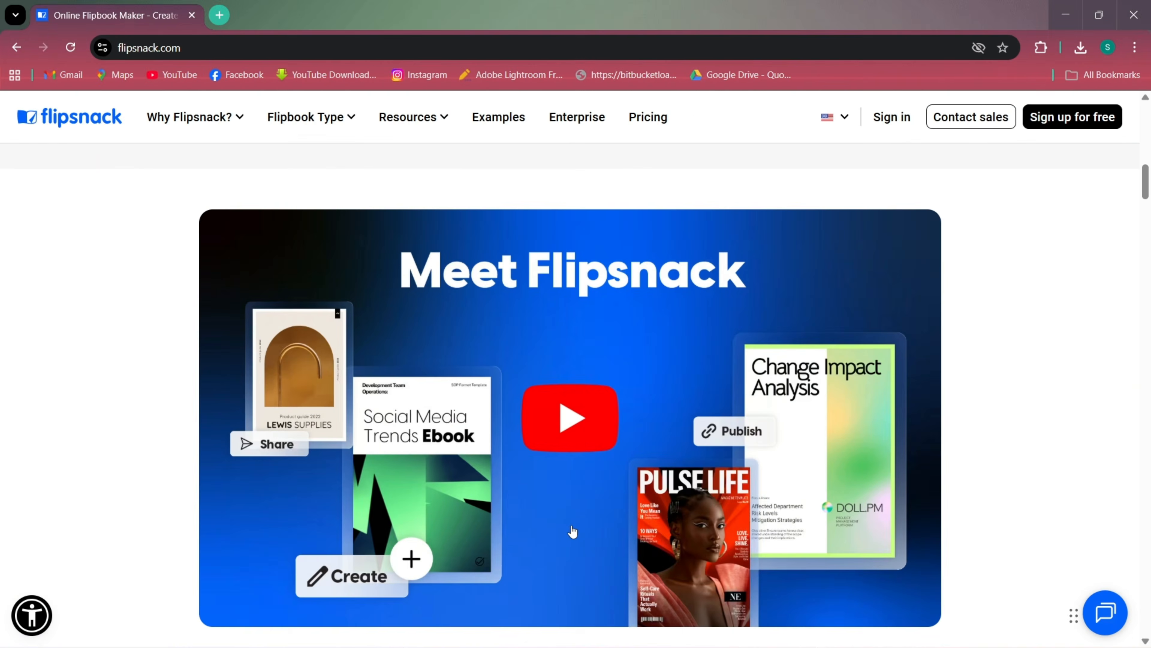
pyautogui.scroll(-15, 572, 532)
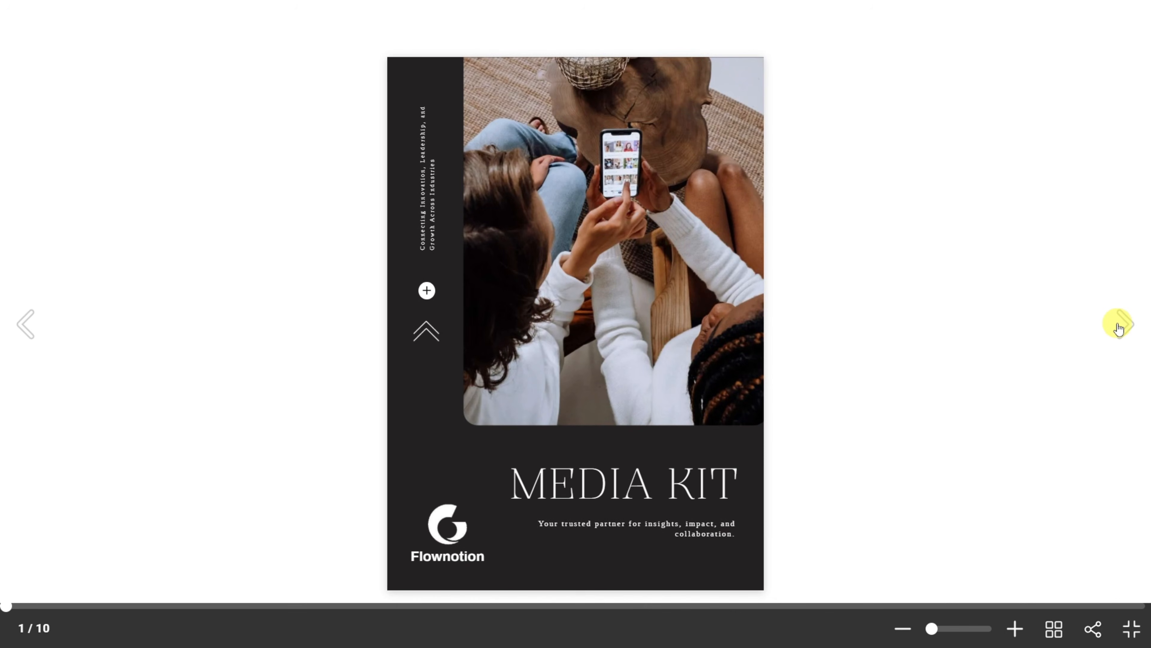
pyautogui.click(1118, 326)
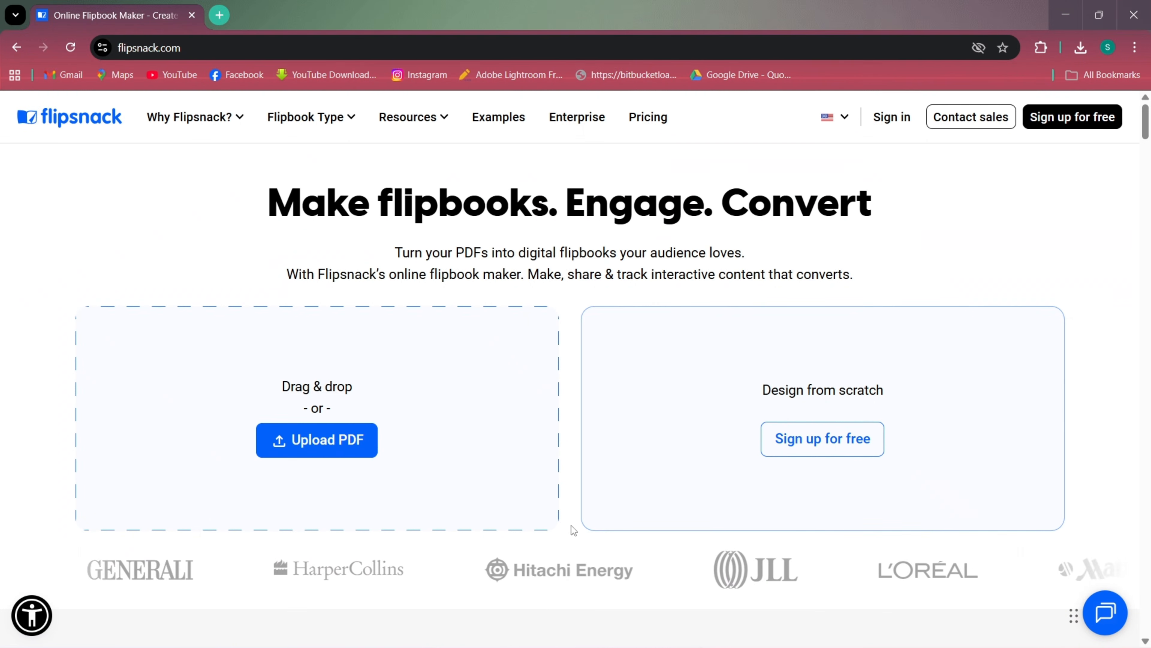
# Step: Examine the Flipsnack home page's flipbook examples, intro video, feature highlights, design app overview and user ratings
pyautogui.scroll(-7, 572, 526)
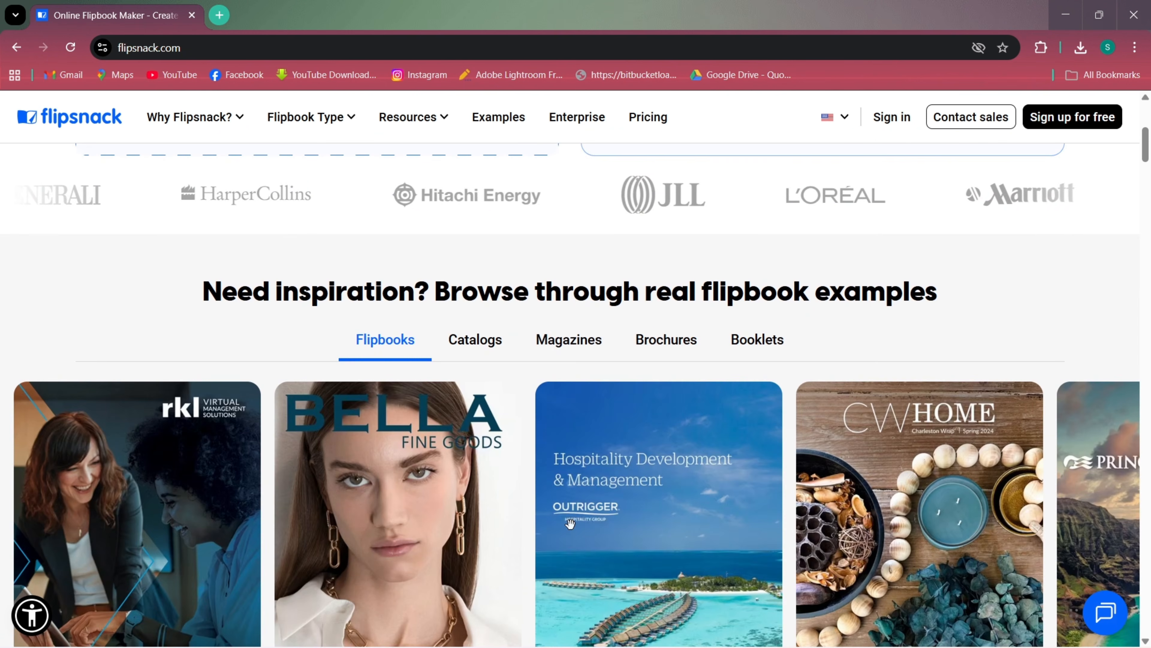
pyautogui.scroll(-3, 570, 524)
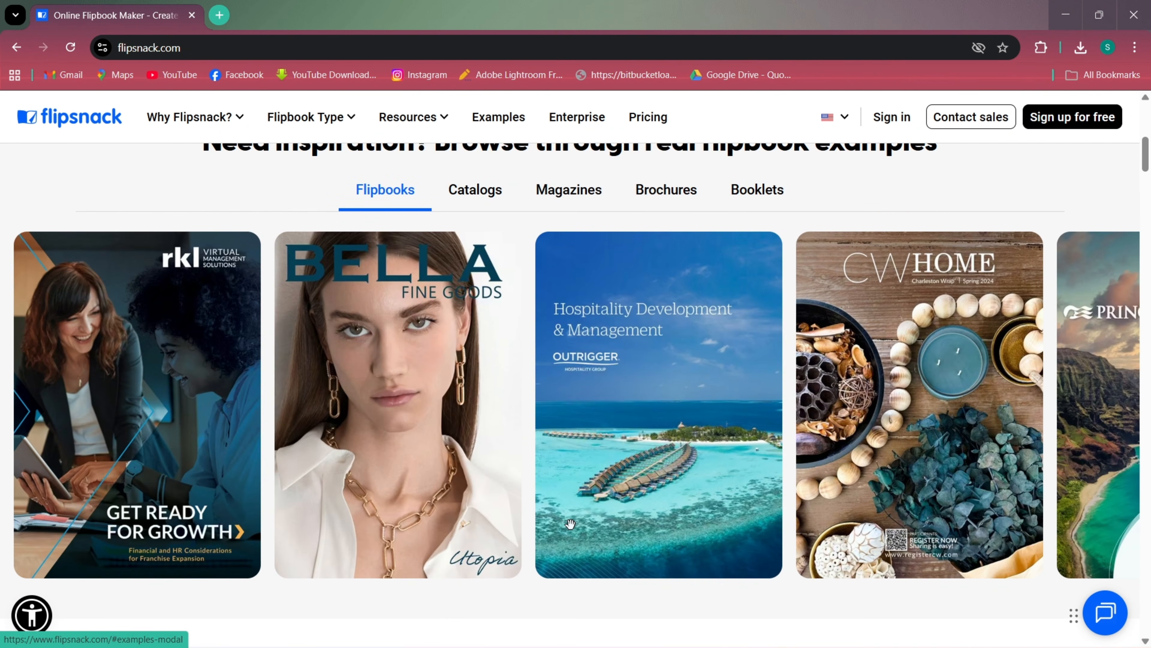
pyautogui.scroll(-9, 570, 523)
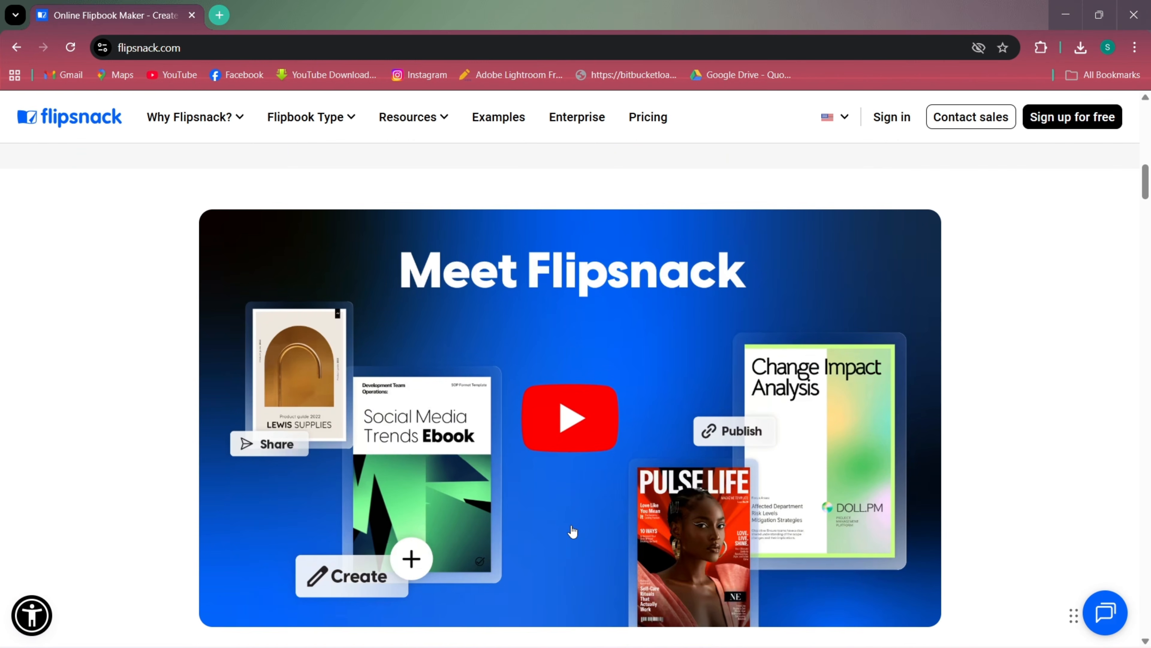
pyautogui.scroll(-2, 572, 532)
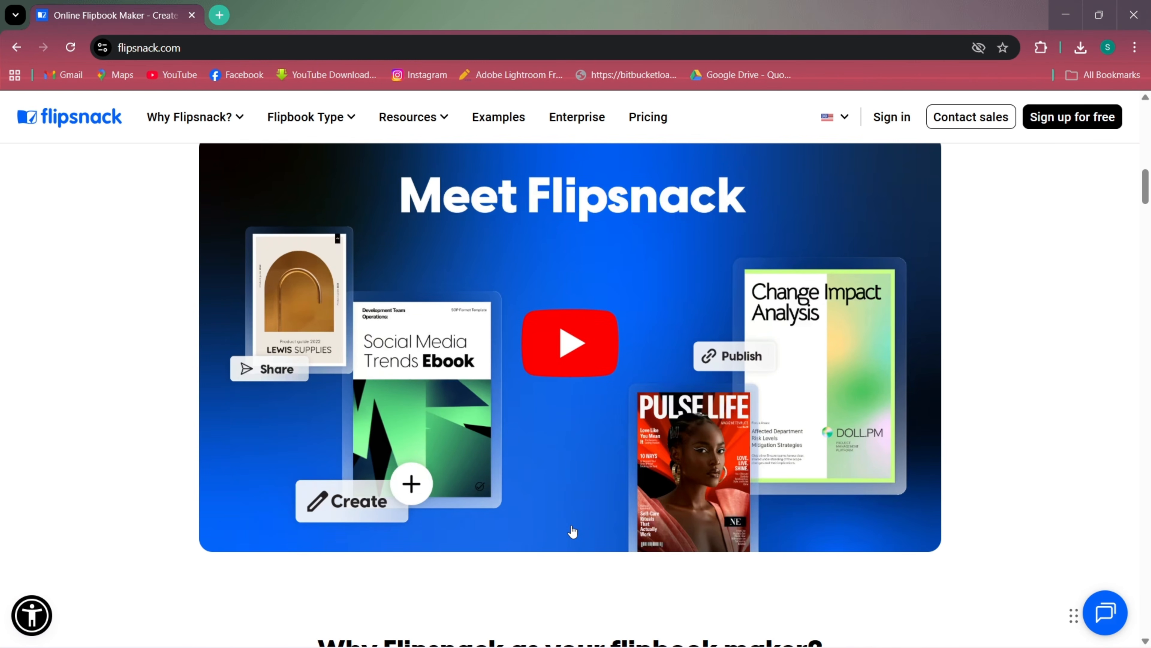
pyautogui.scroll(-9, 572, 531)
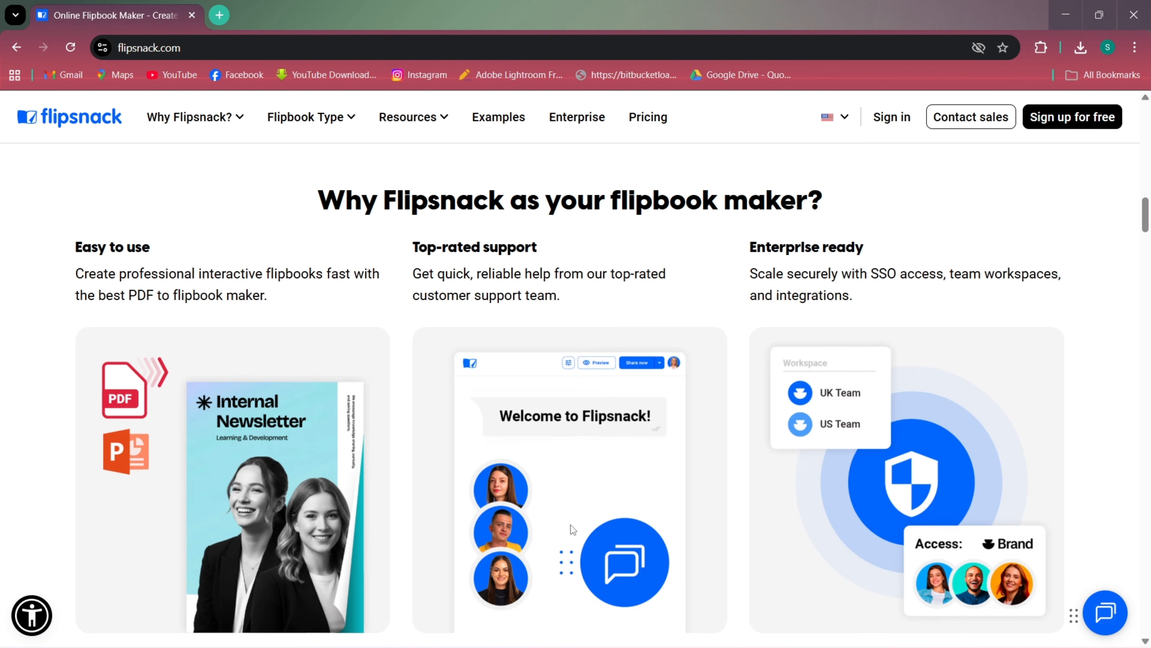
pyautogui.scroll(-9, 570, 524)
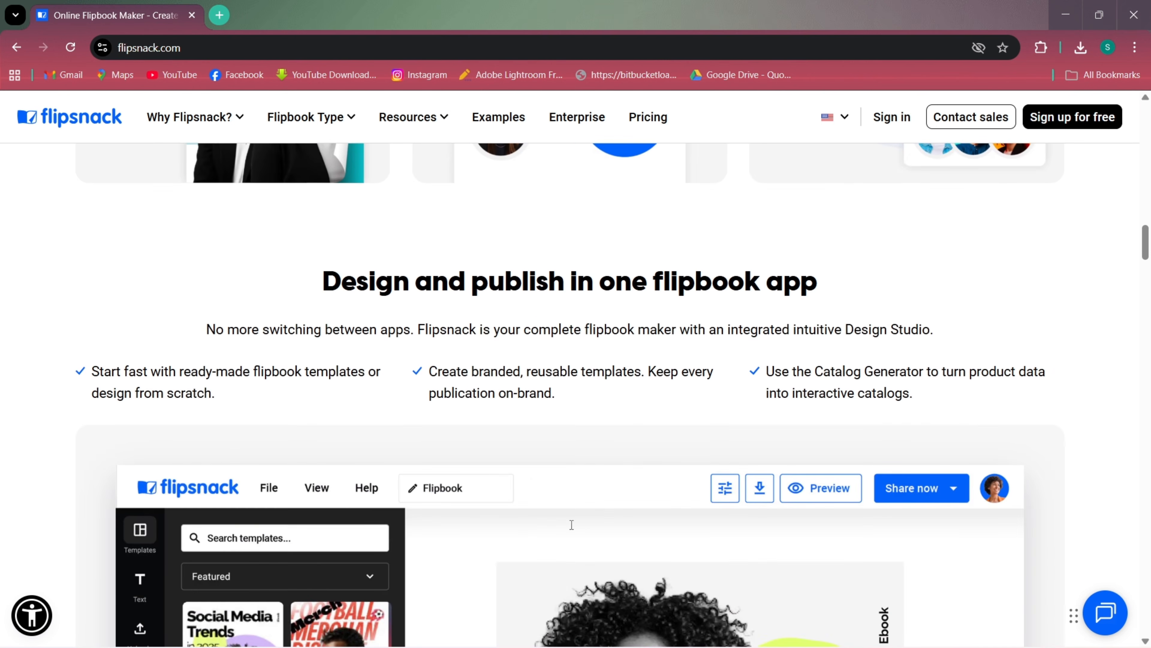
pyautogui.scroll(-6, 570, 525)
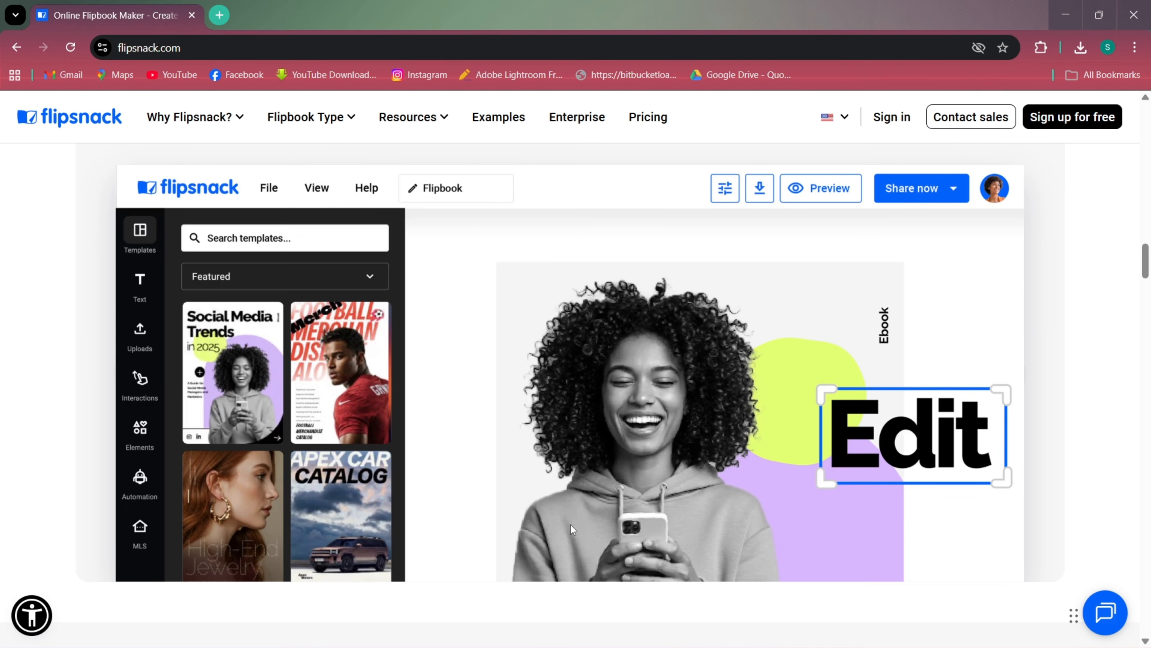
pyautogui.scroll(-8, 571, 525)
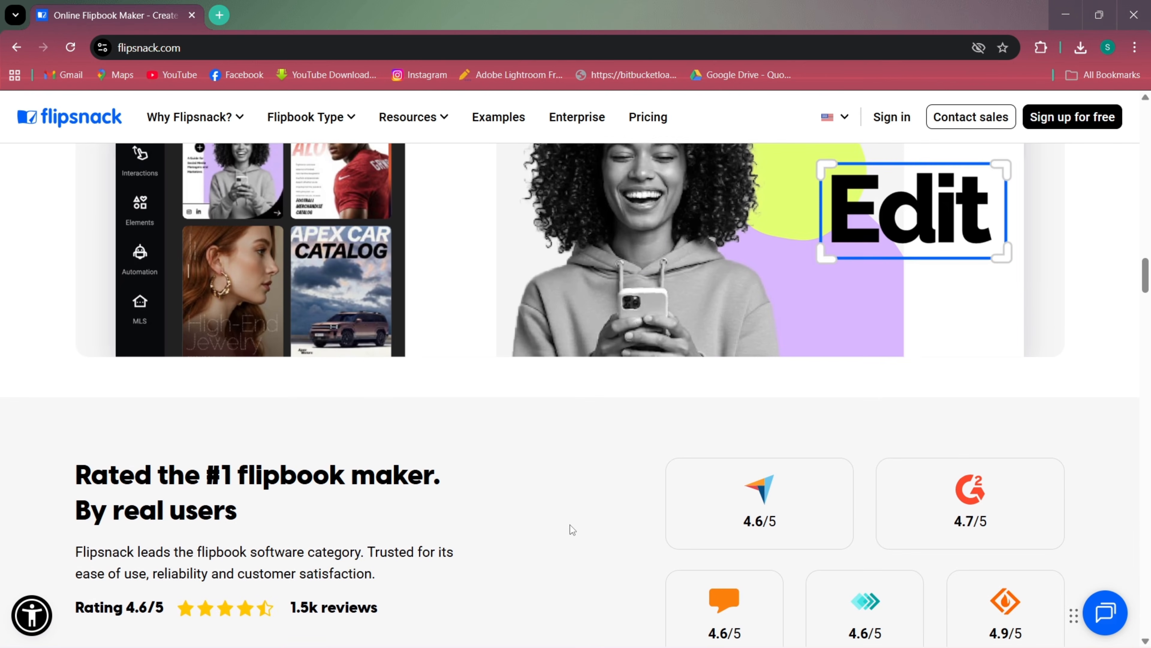
pyautogui.scroll(-2, 570, 525)
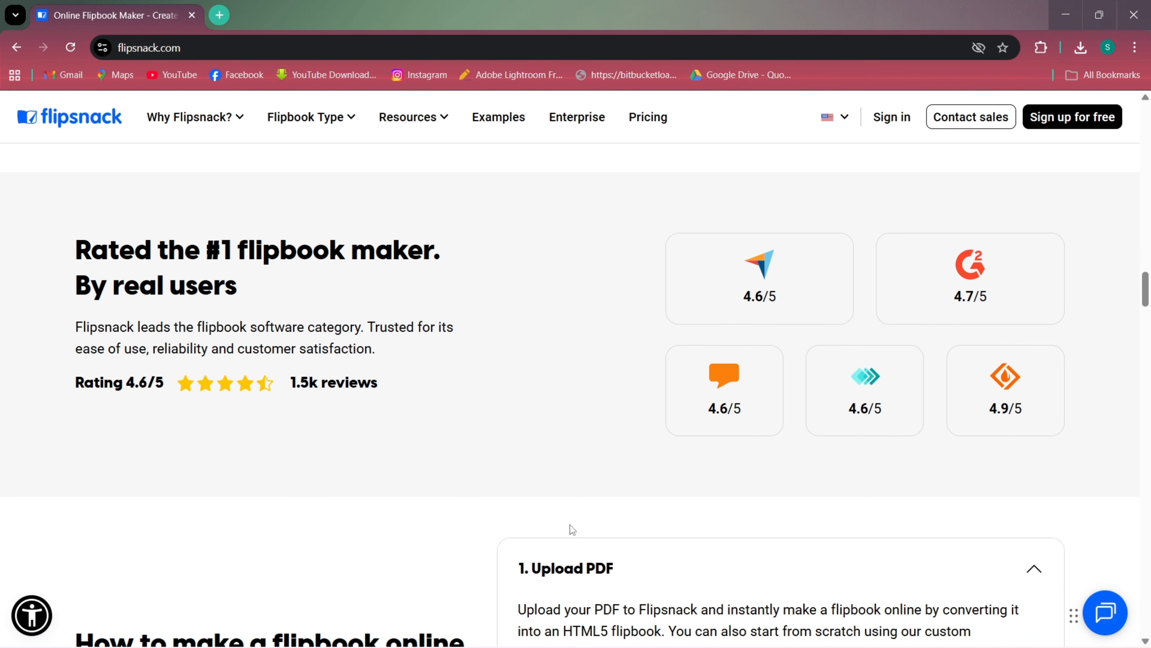
pyautogui.scroll(-6, 571, 526)
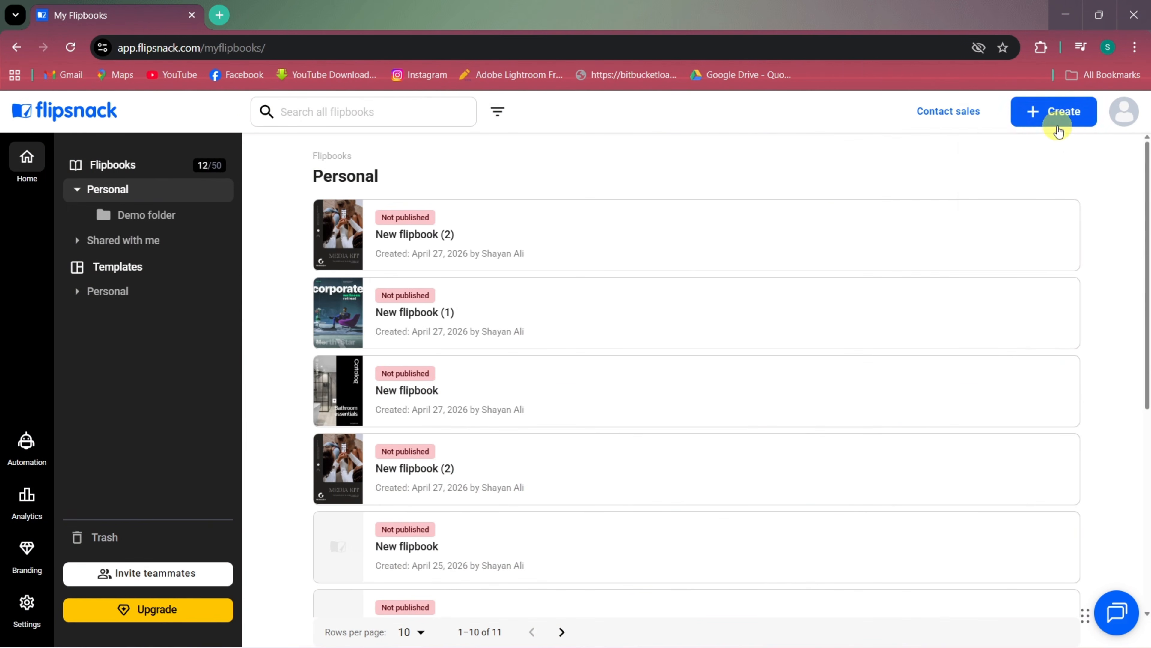
# Step: Create a flipbook by uploading the PDF "New flipbook" from the Downloads folder
pyautogui.click(1050, 113)
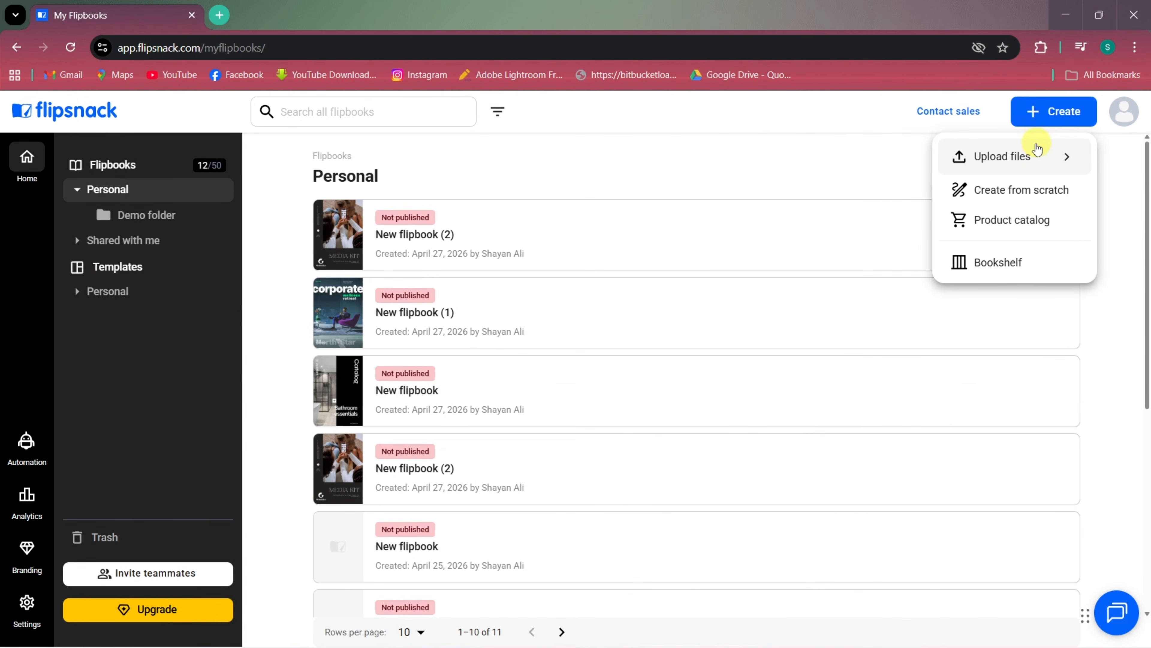
pyautogui.moveTo(1004, 155)
pyautogui.click(892, 154)
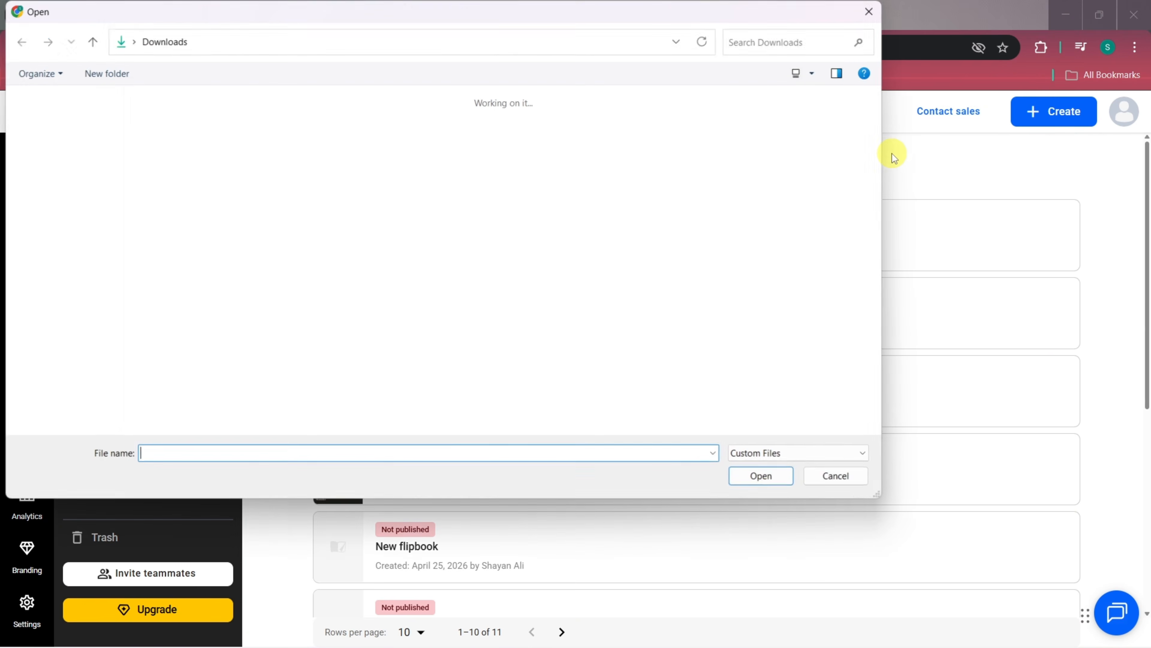
pyautogui.click(277, 141)
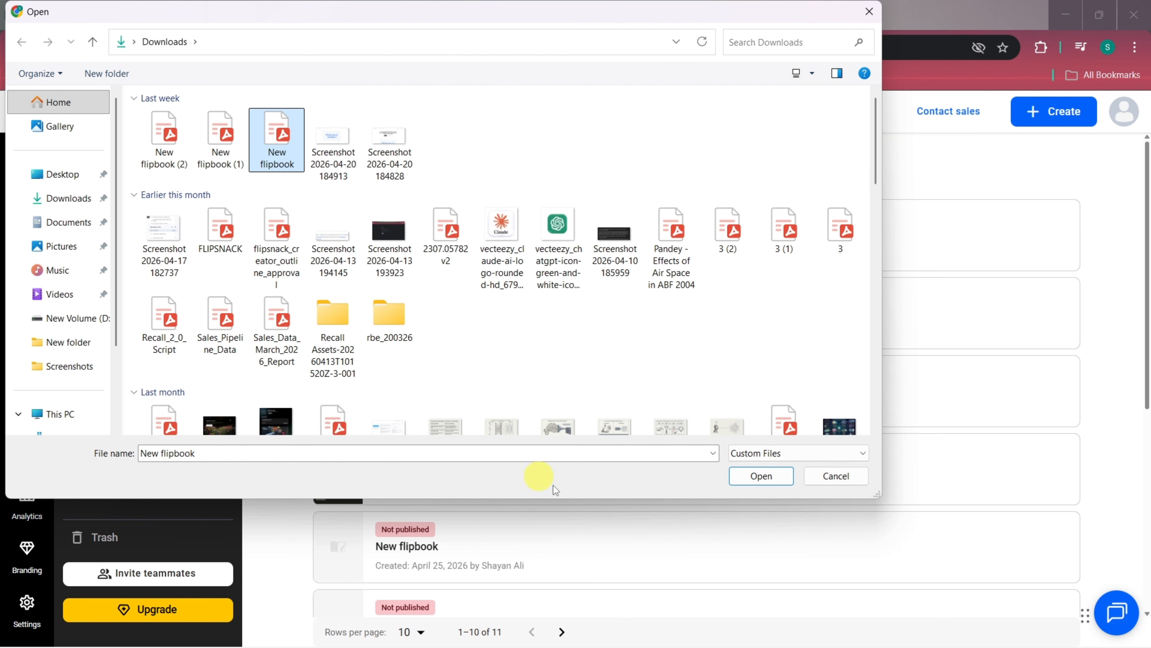
pyautogui.click(736, 483)
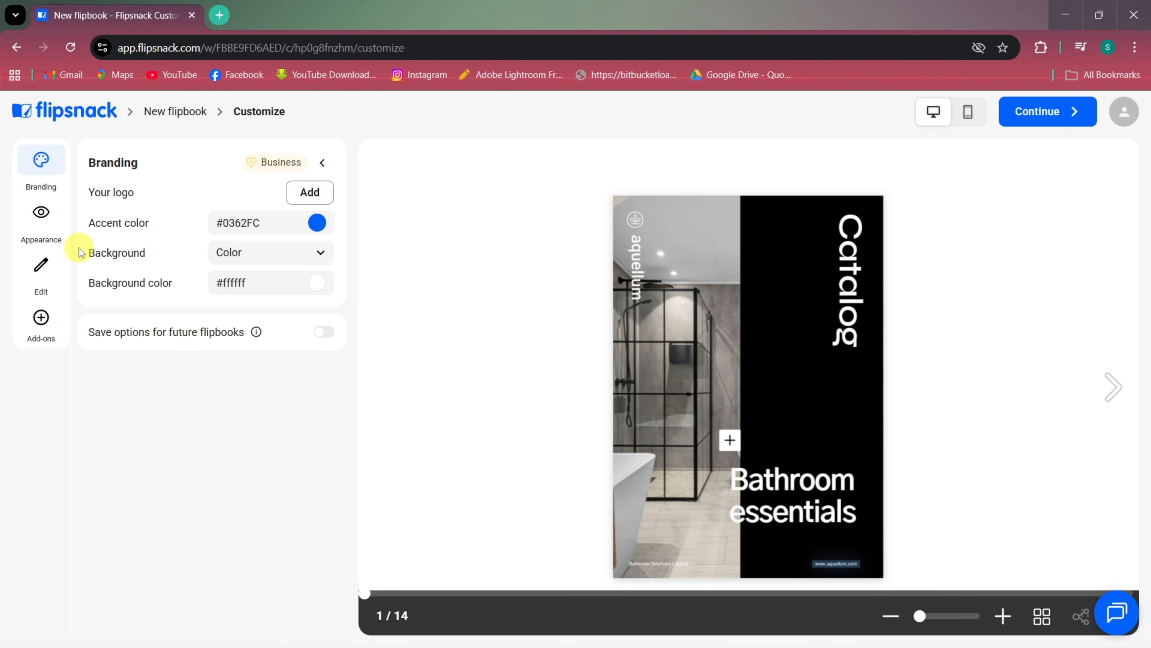
# Step: Open the uploaded flipbook for content editing and bring up the available interactions
pyautogui.click(41, 266)
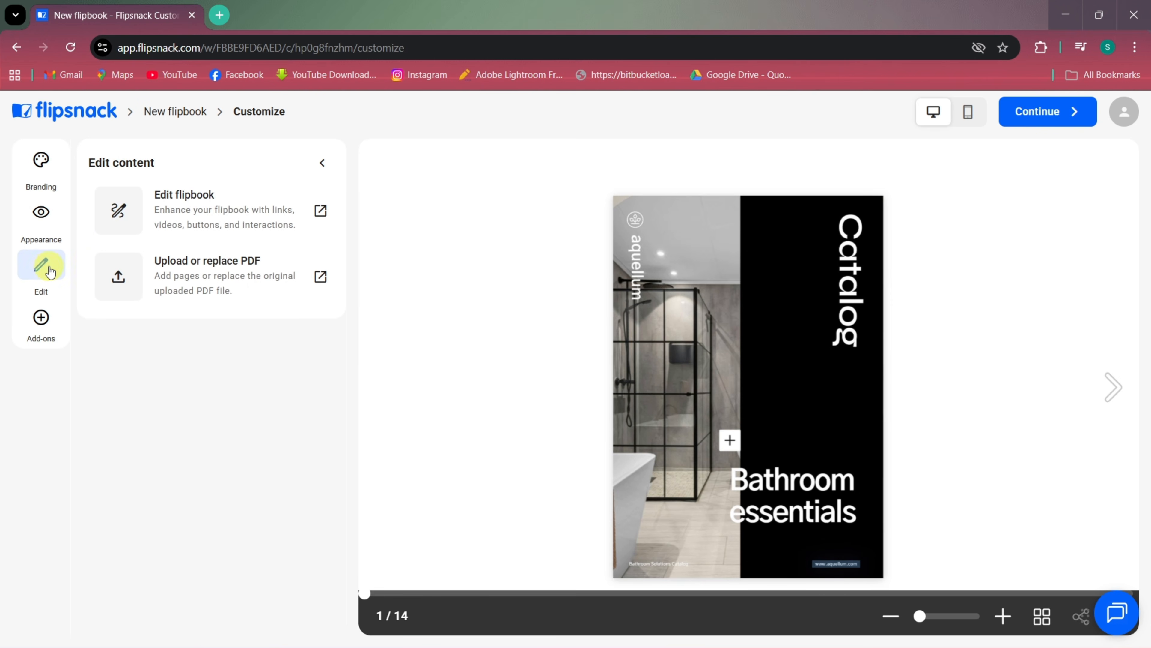
pyautogui.click(135, 211)
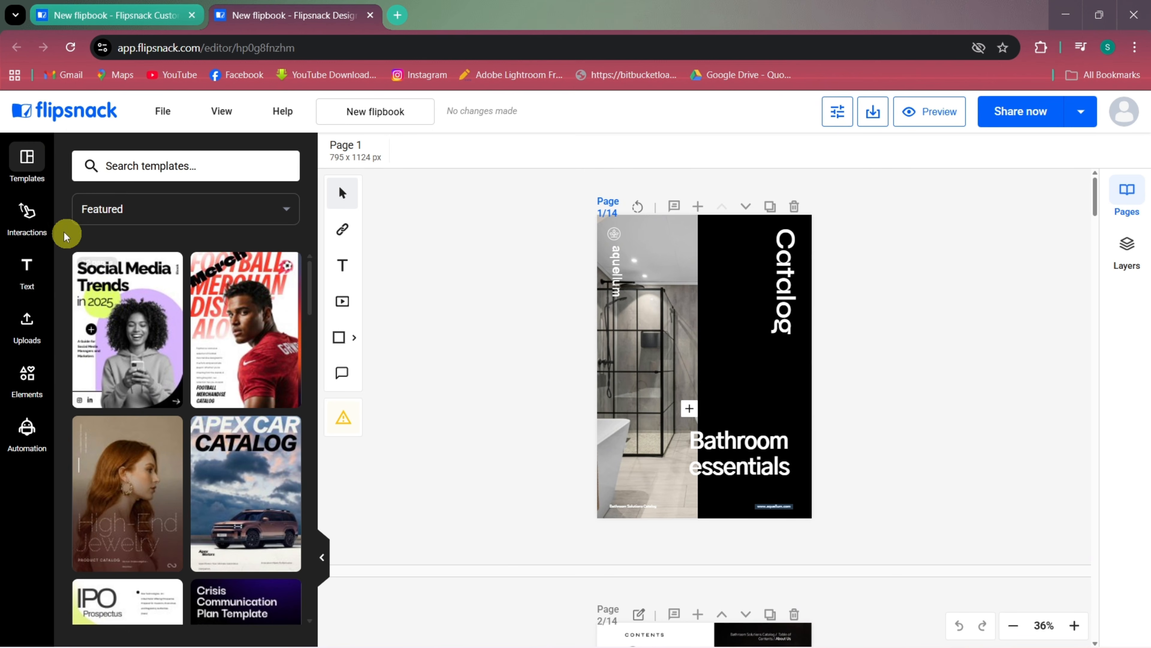
pyautogui.click(26, 213)
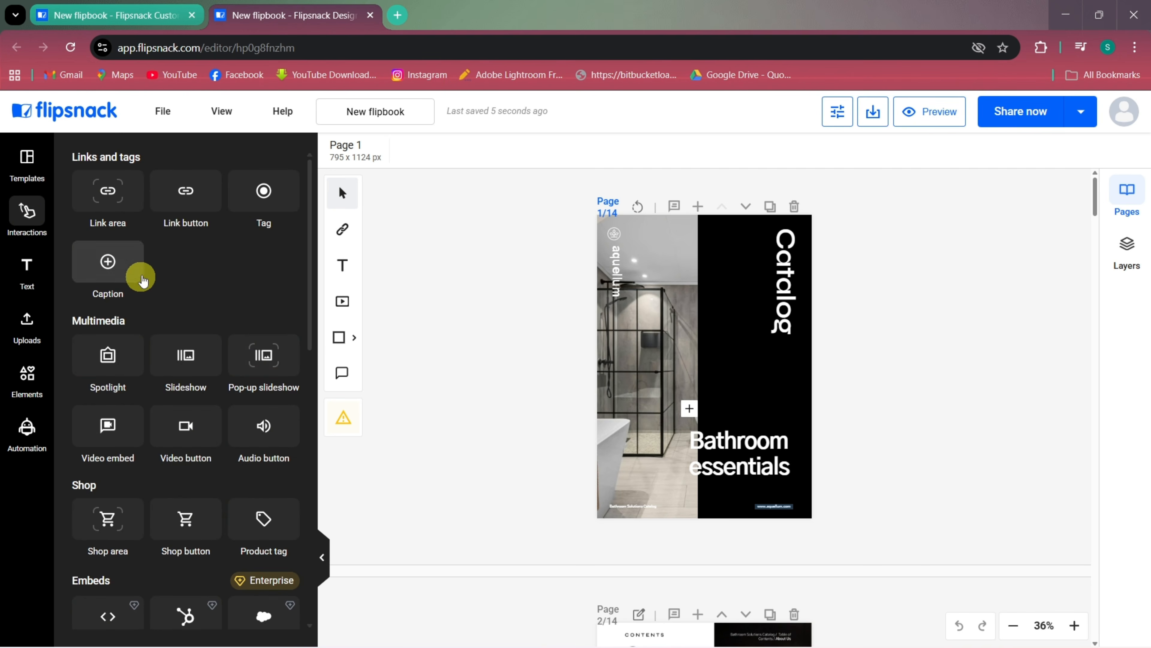
pyautogui.scroll(-3, 215, 462)
pyautogui.scroll(3, 213, 470)
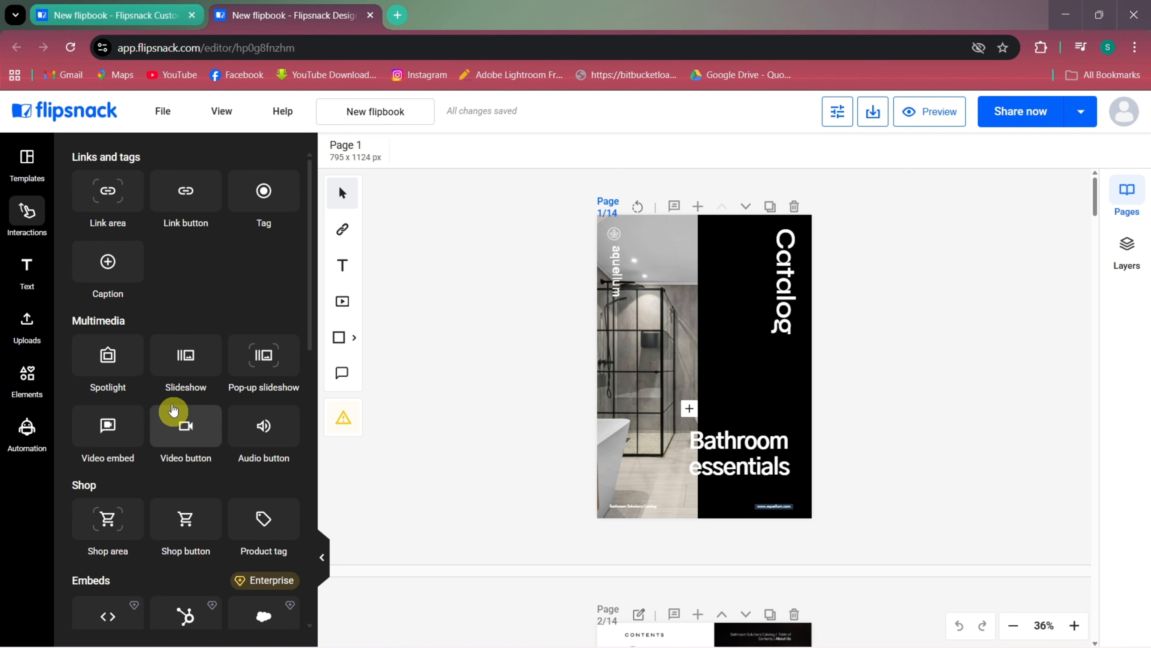
# Step: Place a link area of about 333 x 54 px over the "Bathroom Solutions Catalog" text on page 1
pyautogui.moveTo(110, 192); pyautogui.dragTo(649, 505)
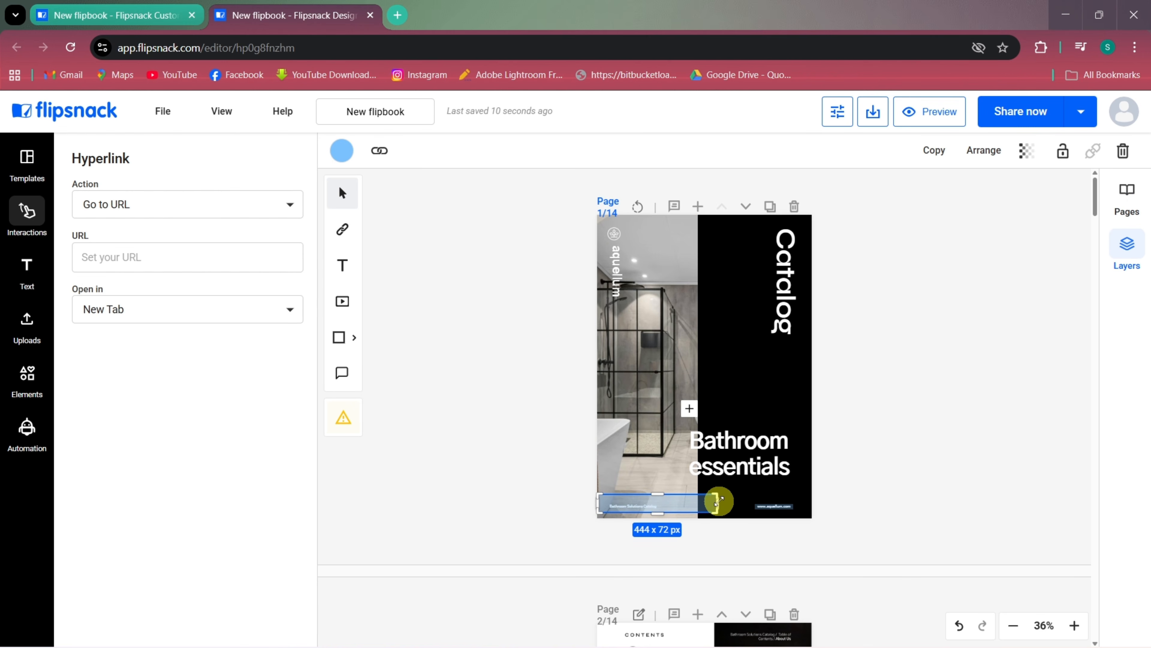
pyautogui.moveTo(719, 501); pyautogui.dragTo(690, 502)
pyautogui.moveTo(660, 502); pyautogui.dragTo(658, 505)
# Step: Set the link area's action to Go to URL and fill in the saved puracy.com cleaning-tips bathroom article address
pyautogui.click(272, 205)
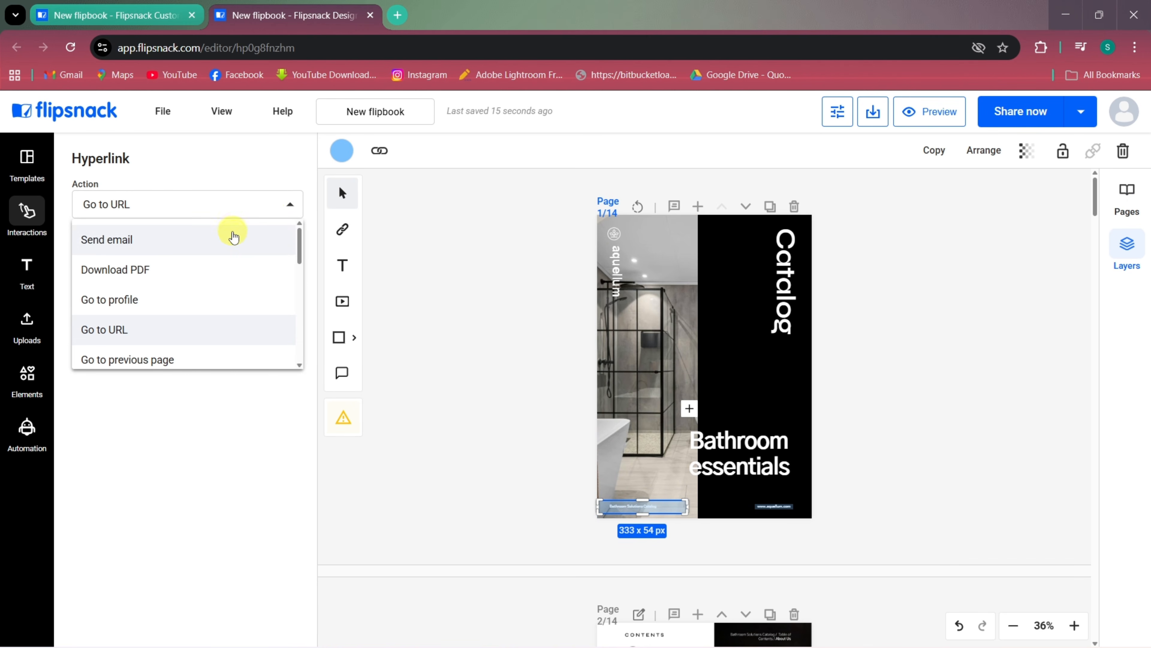
pyautogui.scroll(-8, 224, 342)
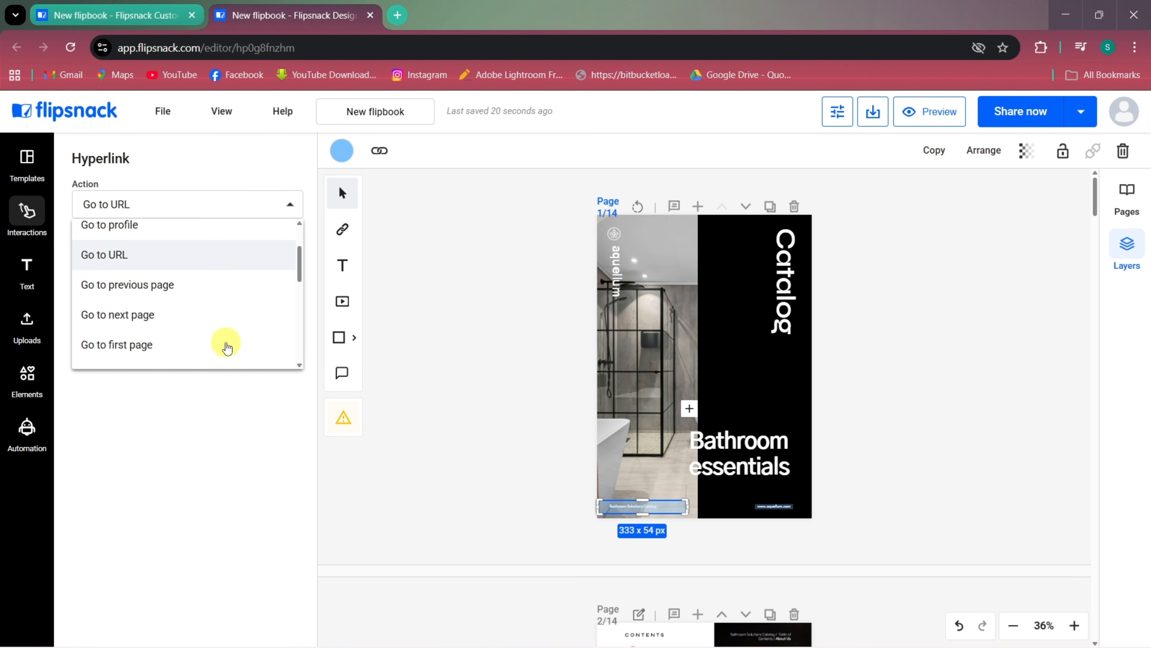
pyautogui.scroll(8, 226, 347)
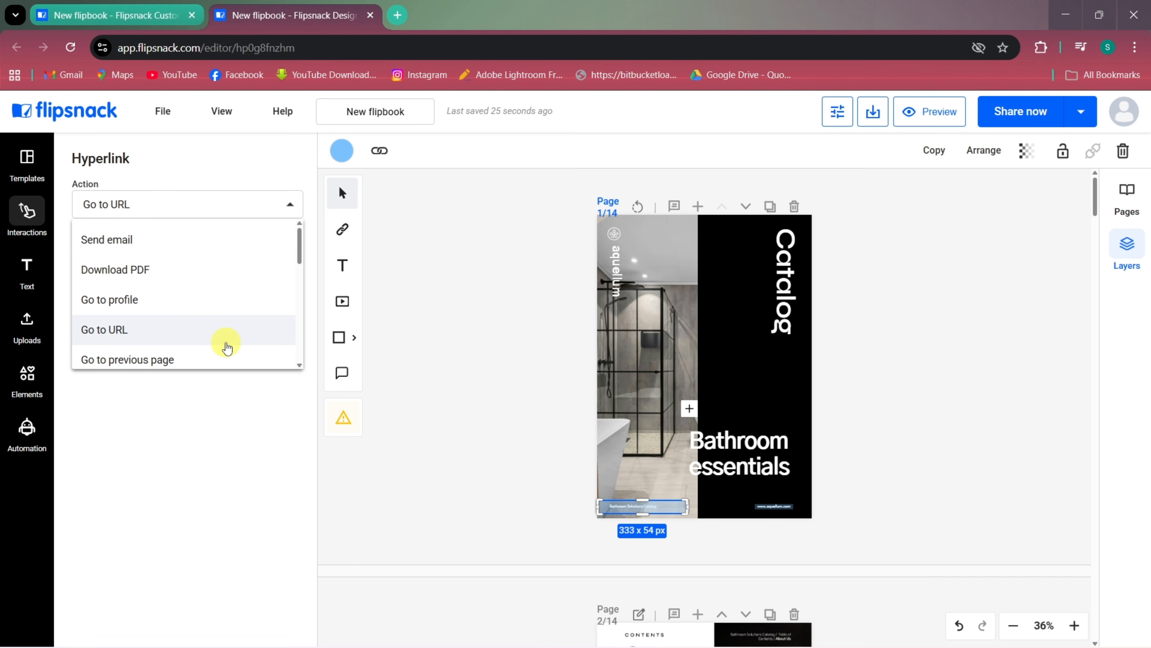
pyautogui.click(225, 343)
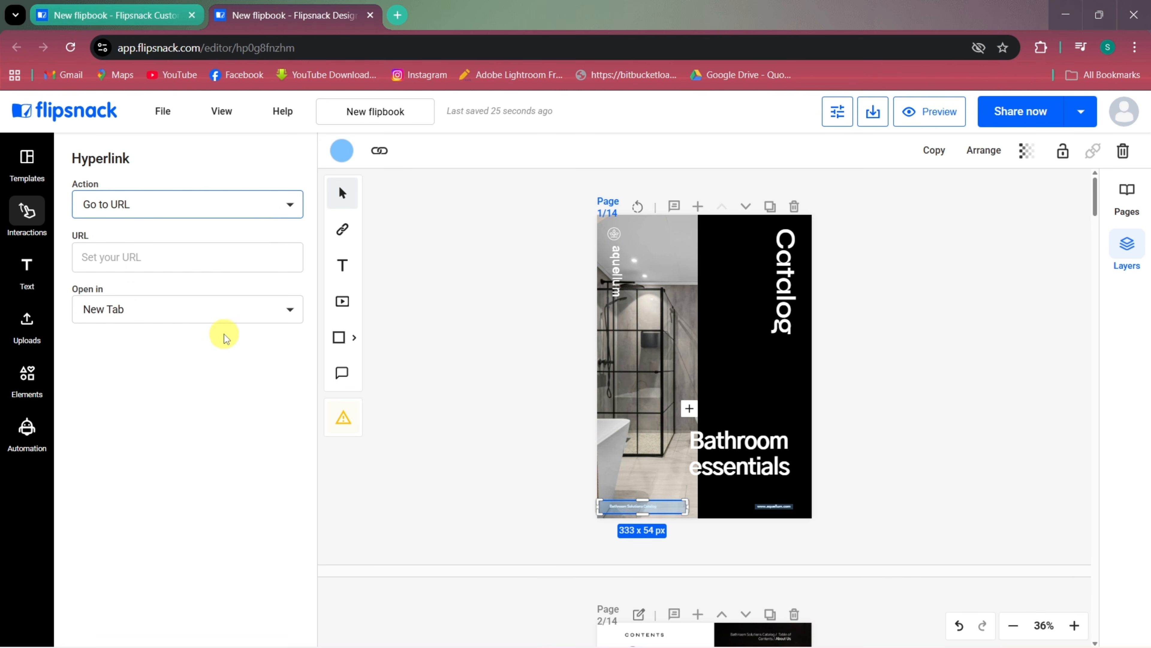
pyautogui.click(175, 263)
pyautogui.click(193, 296)
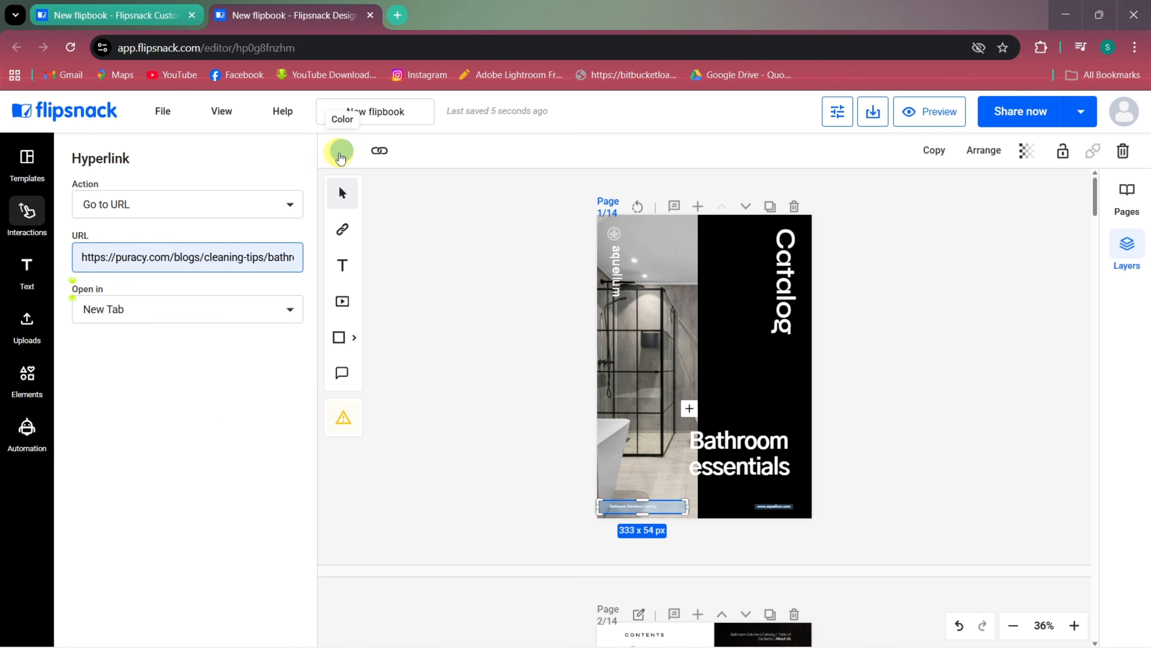
# Step: Recolor the cover's link area dark blue and adjust its transparency
pyautogui.click(342, 150)
pyautogui.click(245, 370)
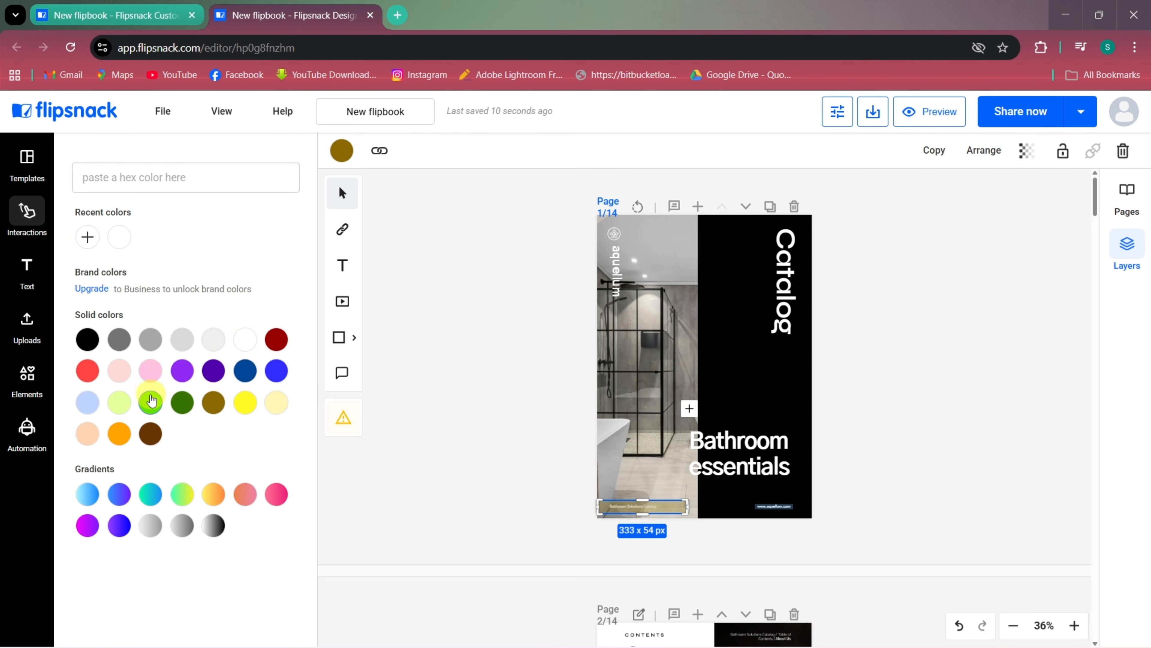
pyautogui.click(642, 509)
pyautogui.click(1027, 150)
pyautogui.moveTo(956, 188)
pyautogui.mouseDown()
pyautogui.moveTo(997, 188)
pyautogui.moveTo(943, 194)
pyautogui.mouseUp()
pyautogui.click(925, 334)
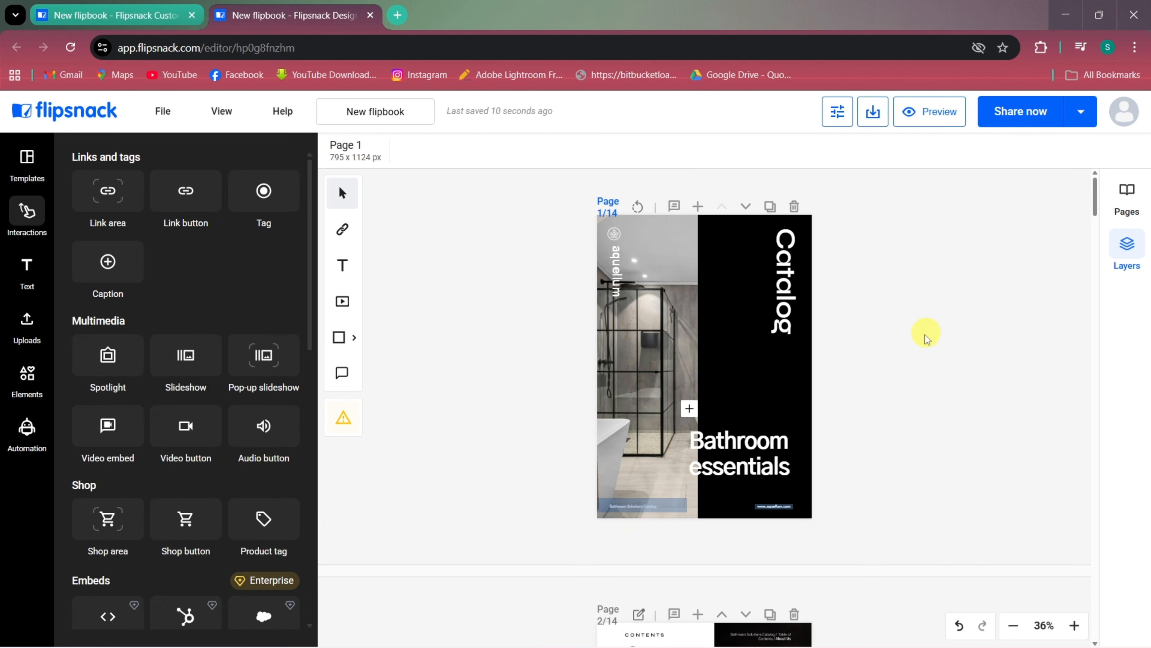
# Step: Place a link button of about 119 x 119 px over the large chrome faucet picture on page 5
pyautogui.scroll(-10, 907, 381)
pyautogui.scroll(-10, 909, 384)
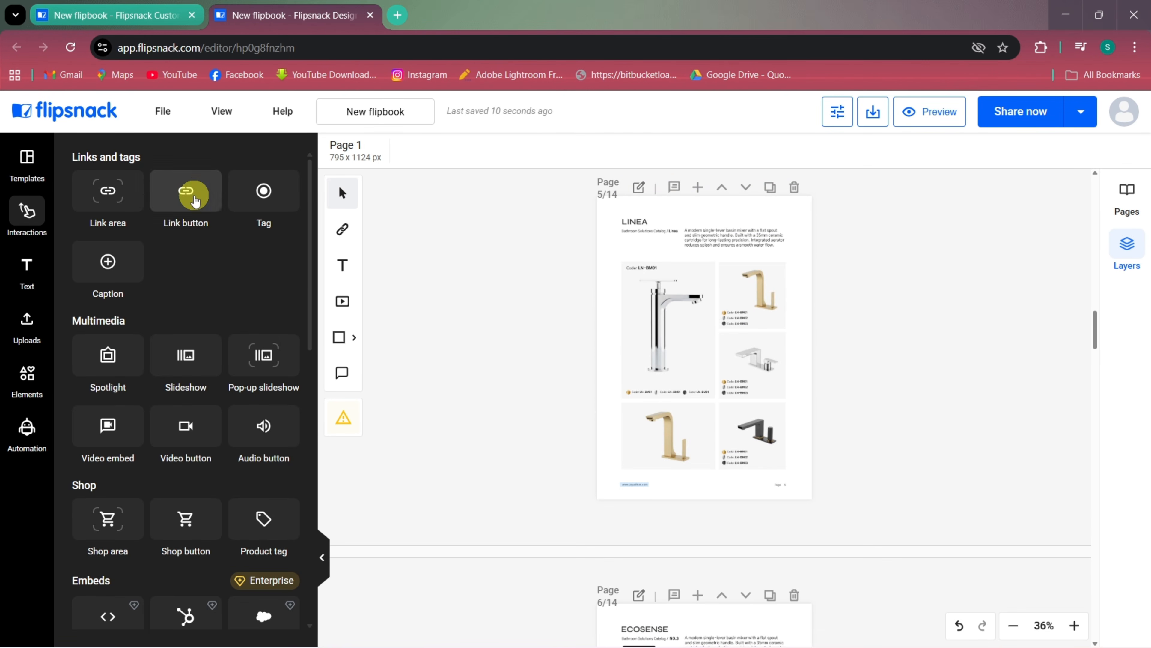
pyautogui.moveTo(190, 193); pyautogui.dragTo(682, 343)
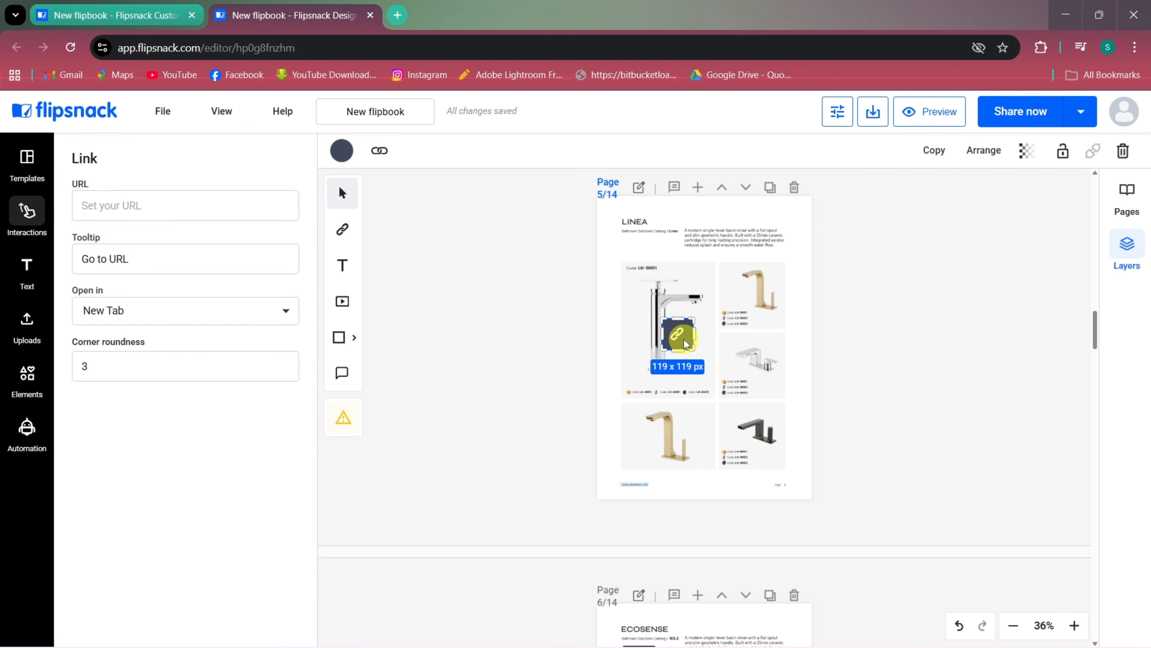
# Step: Fill in the saved puracy.com bathroom article address as the link button's URL and set its corner roundness to 15
pyautogui.click(158, 207)
pyautogui.click(168, 242)
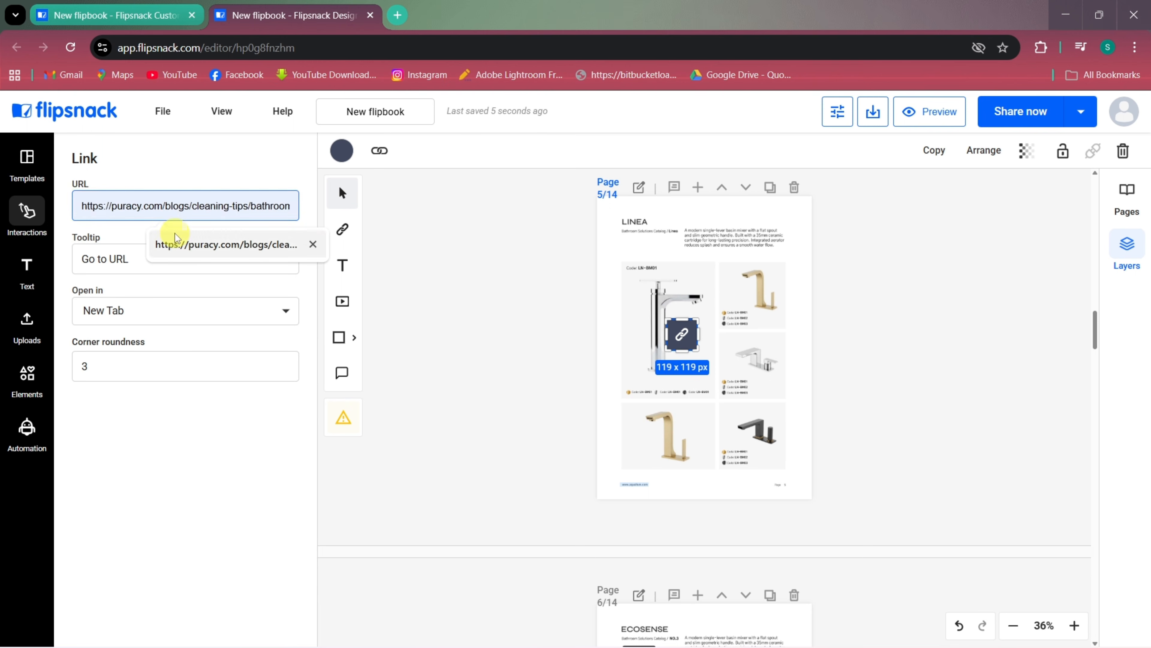
pyautogui.click(154, 257)
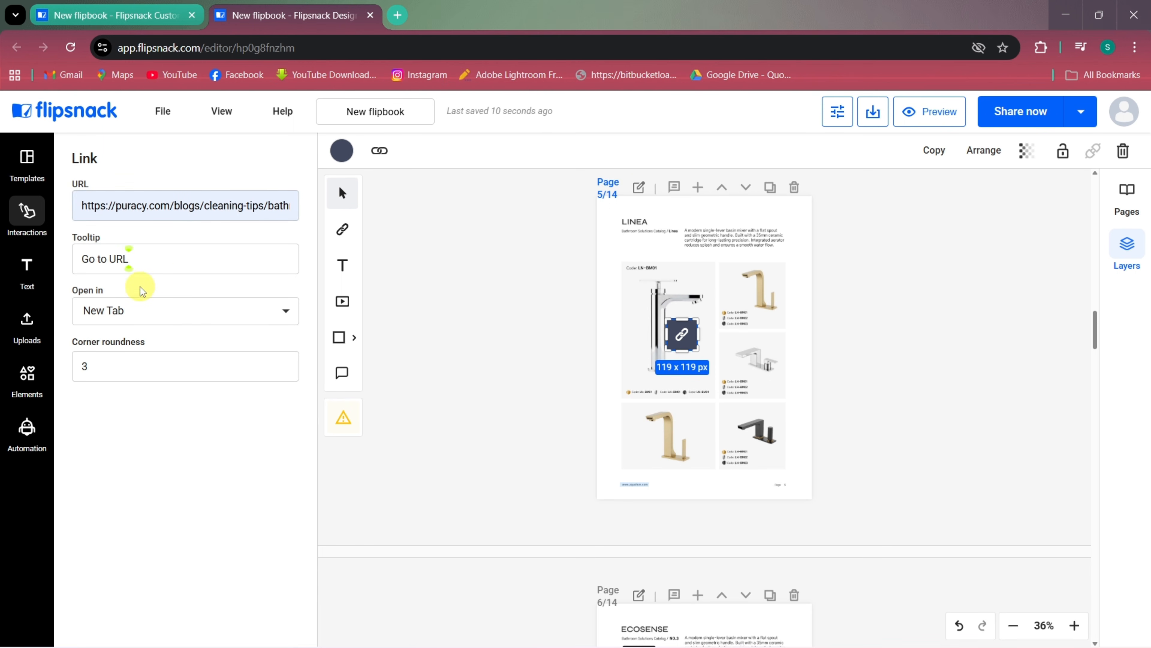
pyautogui.click(155, 311)
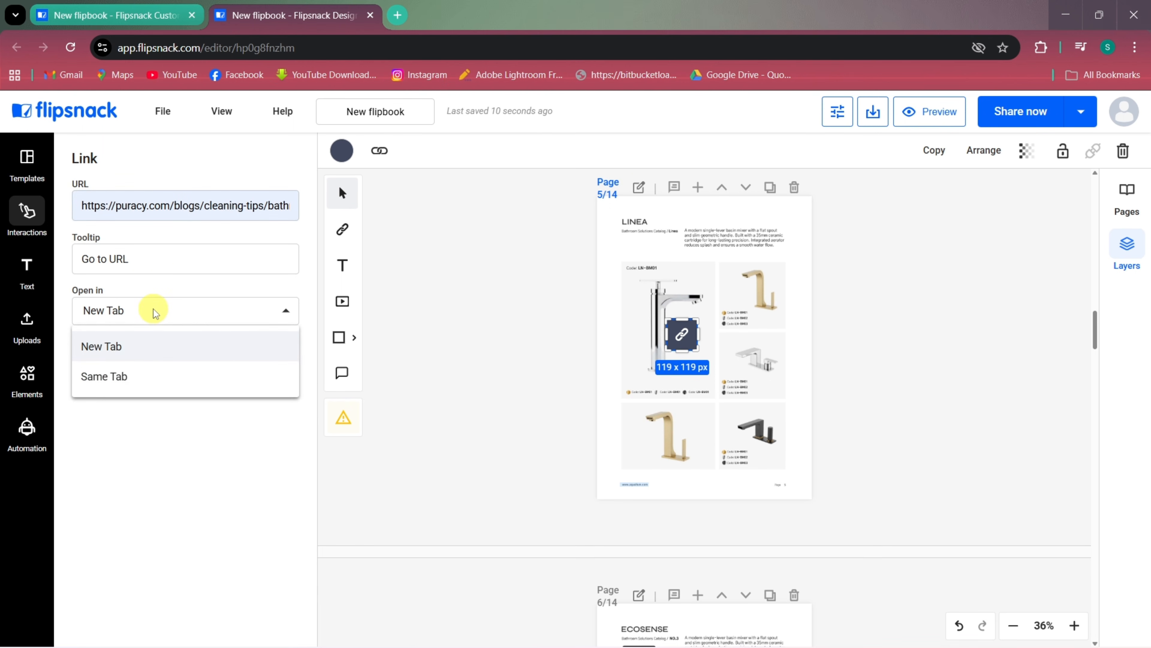
pyautogui.click(144, 294)
pyautogui.click(104, 370)
pyautogui.press('BackSpace')
pyautogui.write('15')
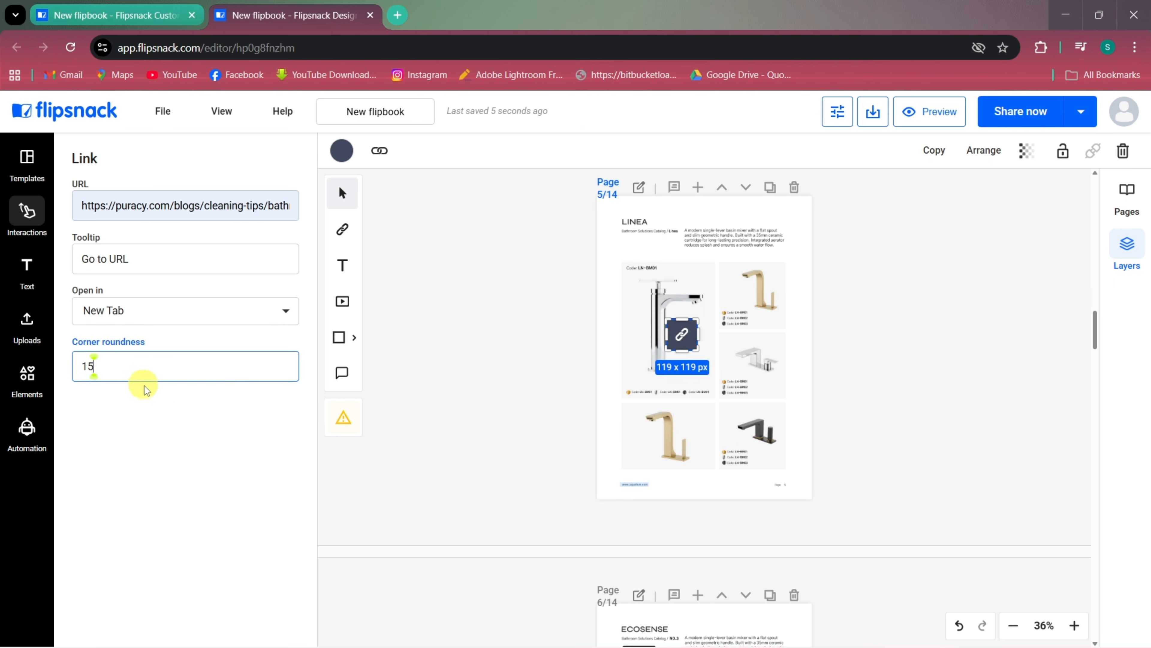
pyautogui.click(162, 422)
# Step: Place a second link button of about 83 x 83 px over the upper gold faucet picture on page 5
pyautogui.click(636, 360)
pyautogui.moveTo(680, 335); pyautogui.dragTo(749, 298)
pyautogui.click(532, 323)
# Step: Link the gold faucet's button to the saved puracy.com article, opening in the Same Tab, with a corner roundness of 20
pyautogui.click(184, 200)
pyautogui.click(186, 206)
pyautogui.hotkey('ctrl', 'v')
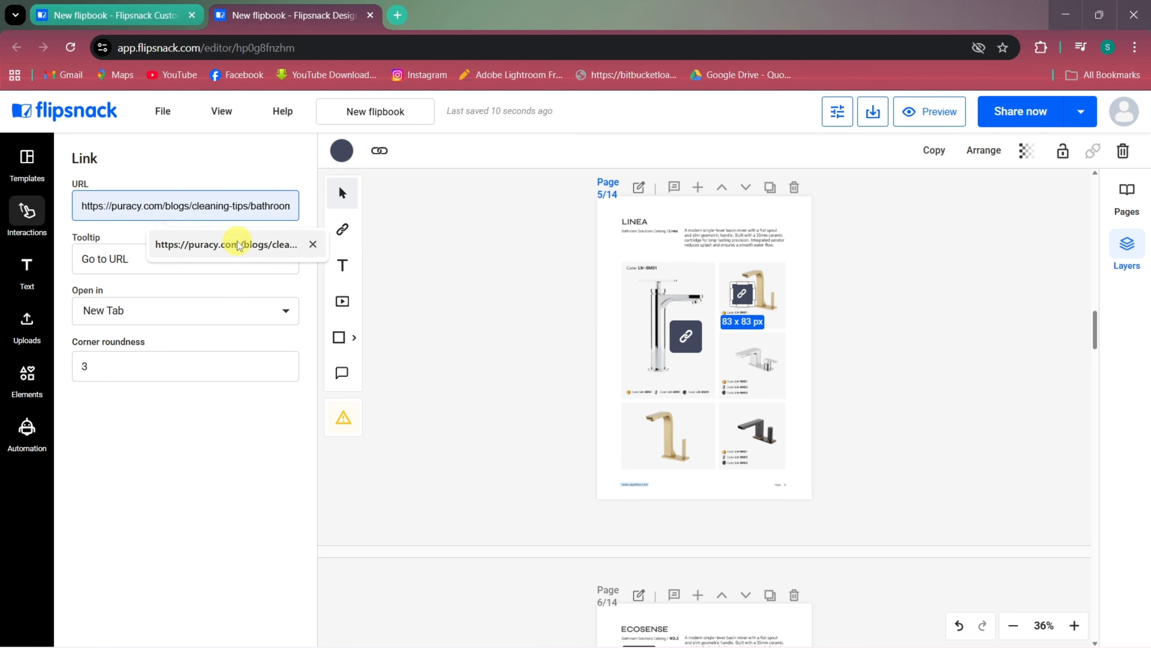
pyautogui.click(213, 303)
pyautogui.click(191, 370)
pyautogui.click(186, 370)
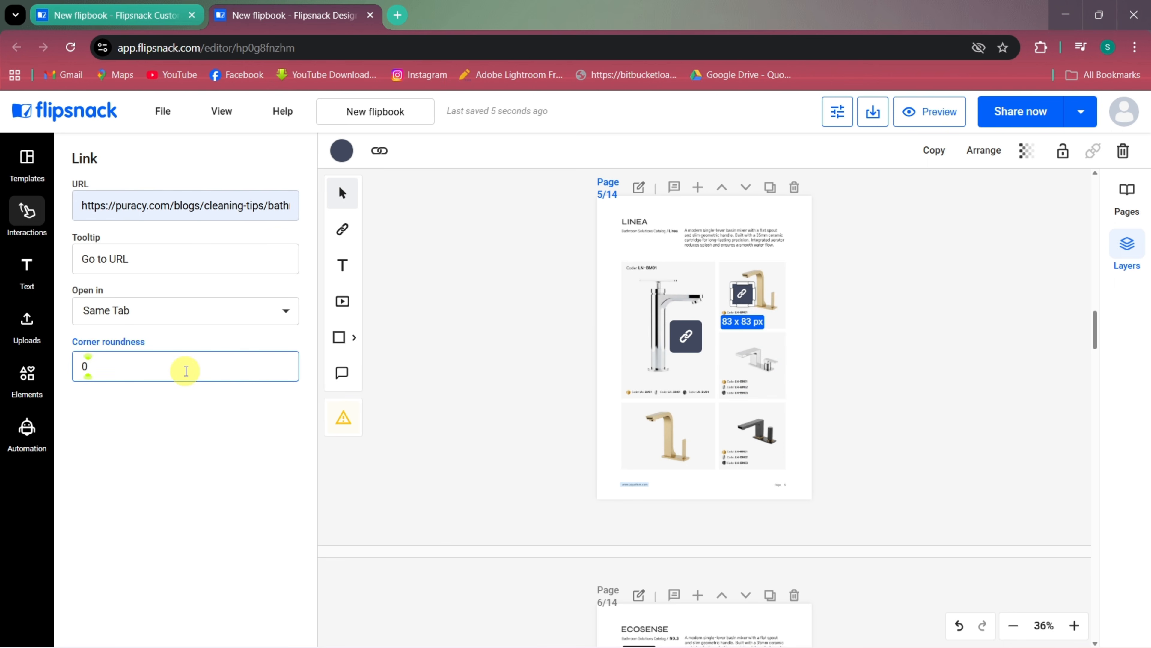
pyautogui.press('BackSpace')
pyautogui.write('20')
pyautogui.click(516, 363)
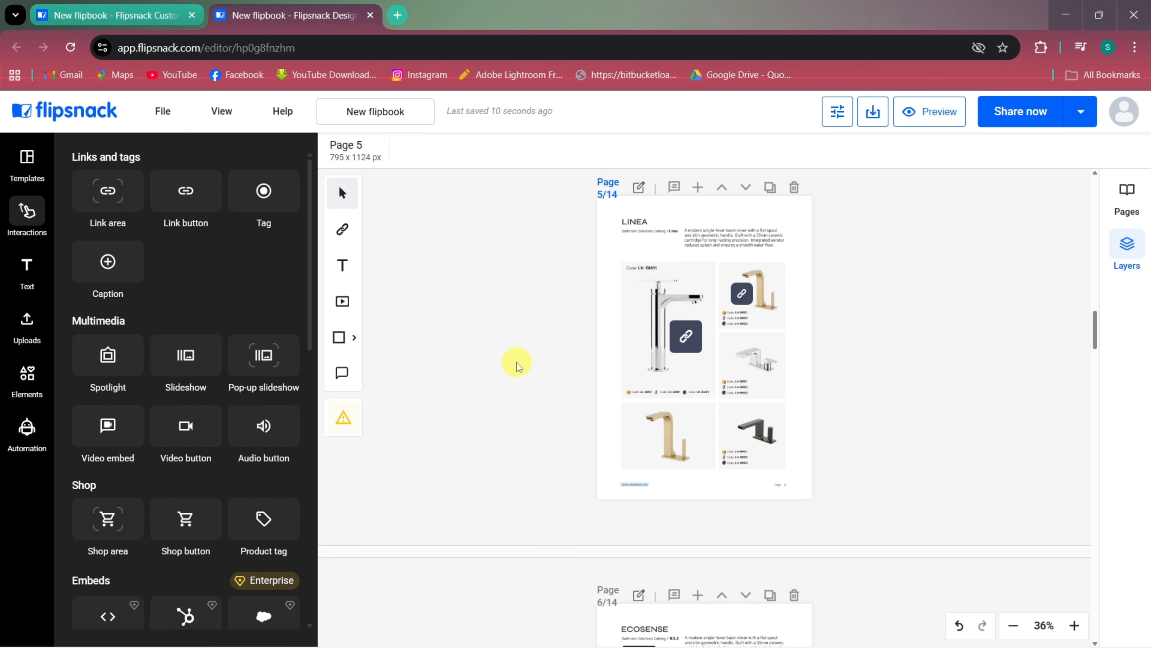
# Step: Place a video button of about 127 x 127 px over the bathtub photo on page 6 and fill in the saved youtu.be address
pyautogui.scroll(-8, 884, 470)
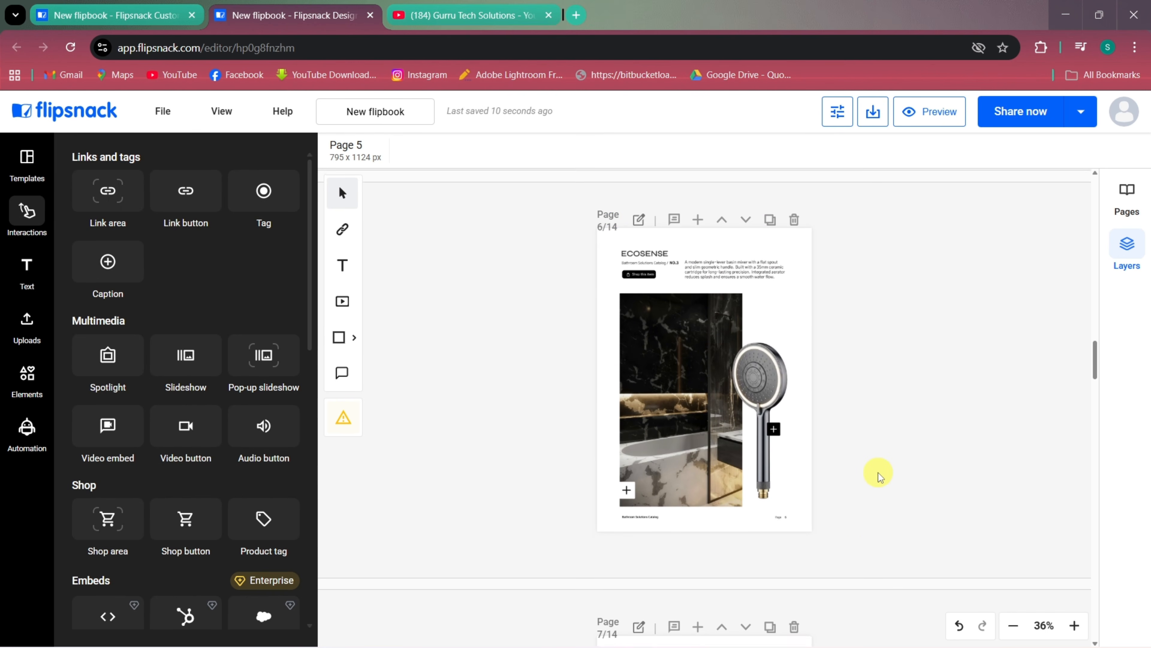
pyautogui.moveTo(204, 431); pyautogui.dragTo(687, 443)
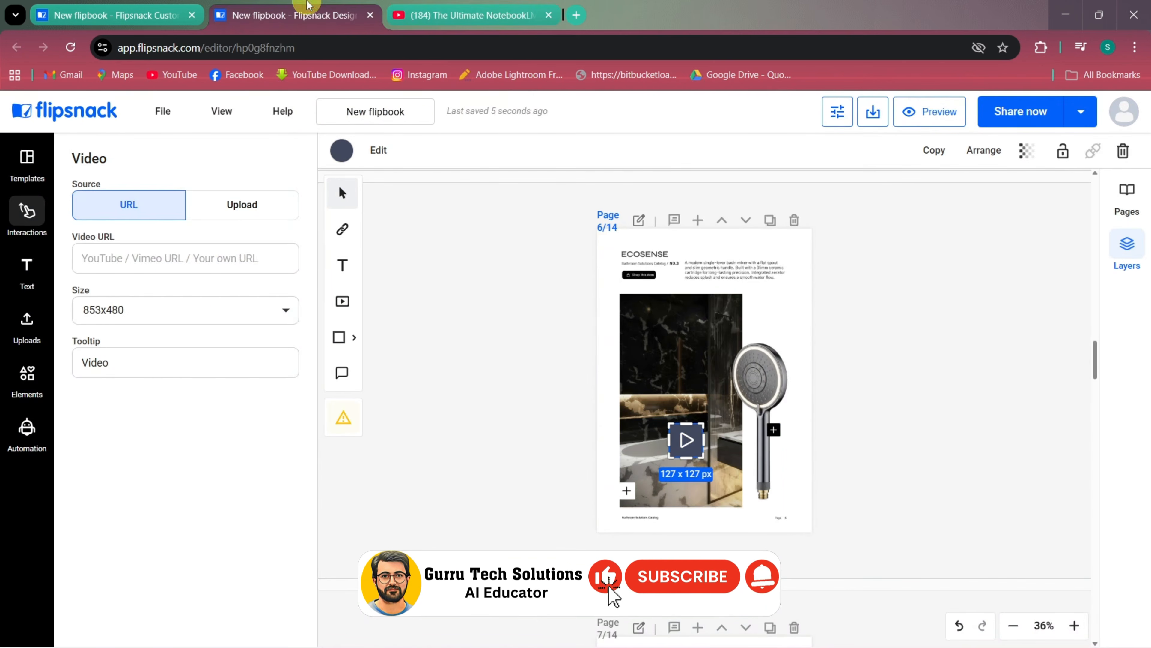
pyautogui.click(163, 257)
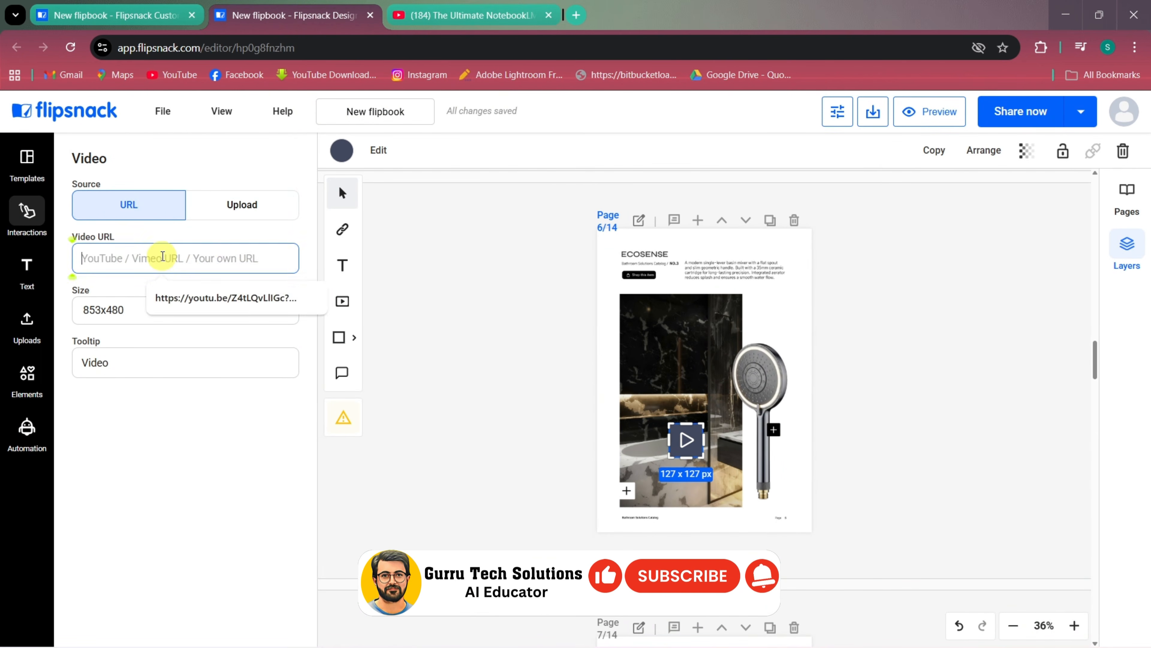
pyautogui.click(182, 295)
pyautogui.click(550, 443)
# Step: Embed a video widget on page 8 and resize it to about 642 x 375 px over the lower part of the bathroom photo
pyautogui.scroll(-5, 550, 442)
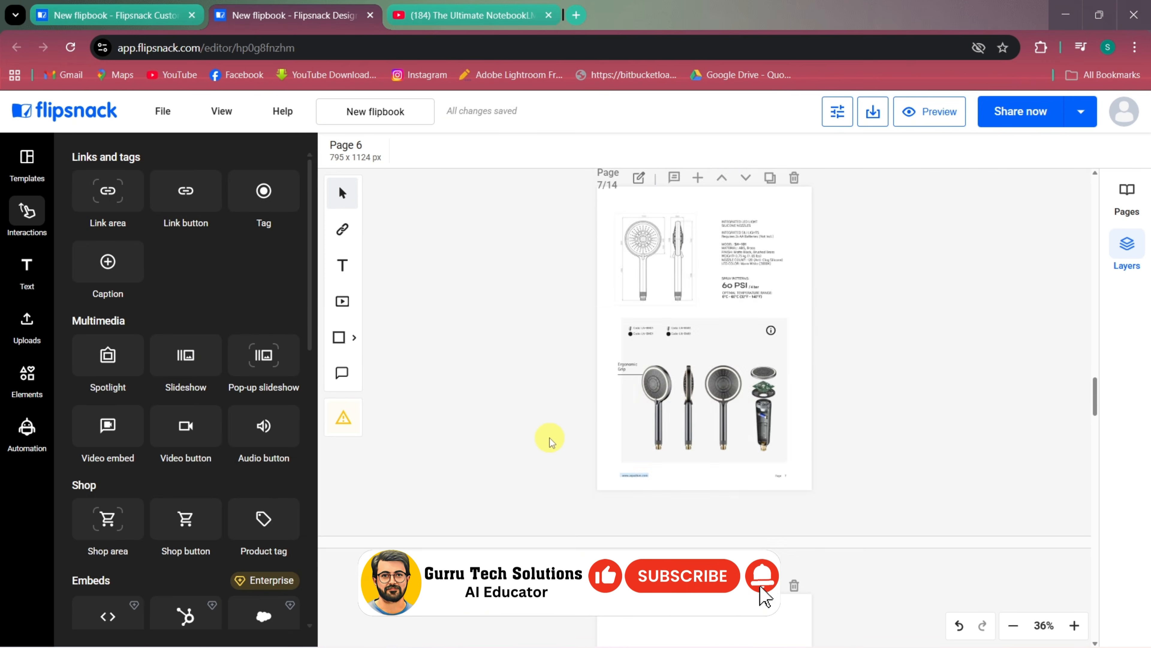
pyautogui.scroll(-6, 550, 442)
pyautogui.moveTo(108, 426); pyautogui.dragTo(724, 381)
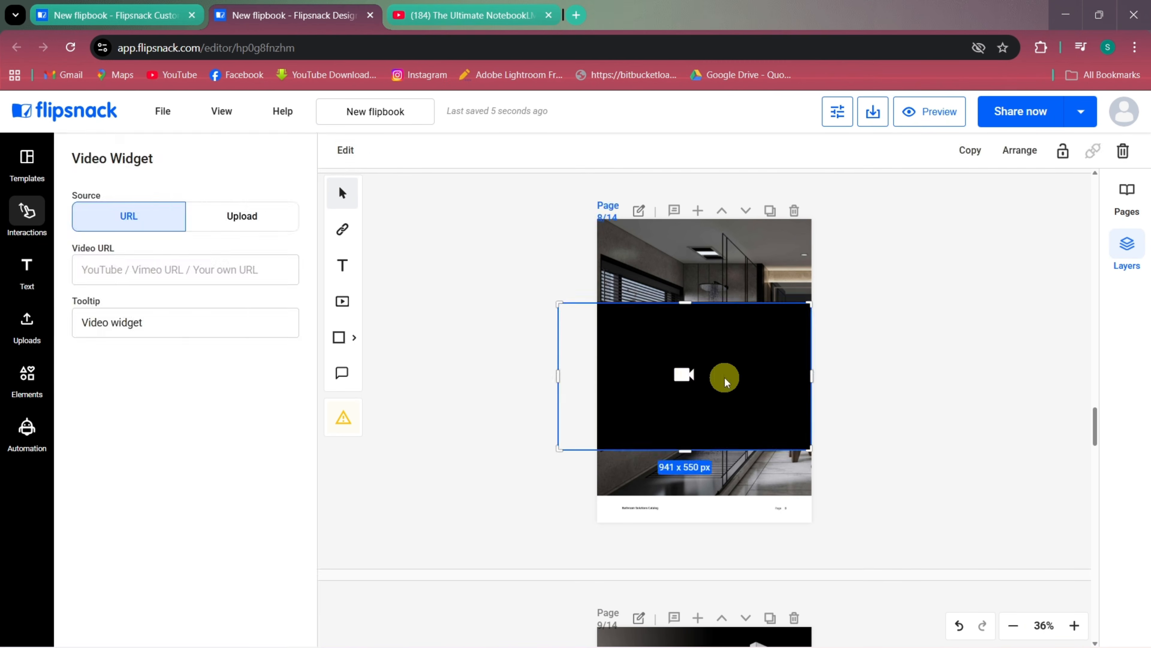
pyautogui.moveTo(560, 304); pyautogui.dragTo(639, 349)
pyautogui.moveTo(690, 372); pyautogui.dragTo(670, 372)
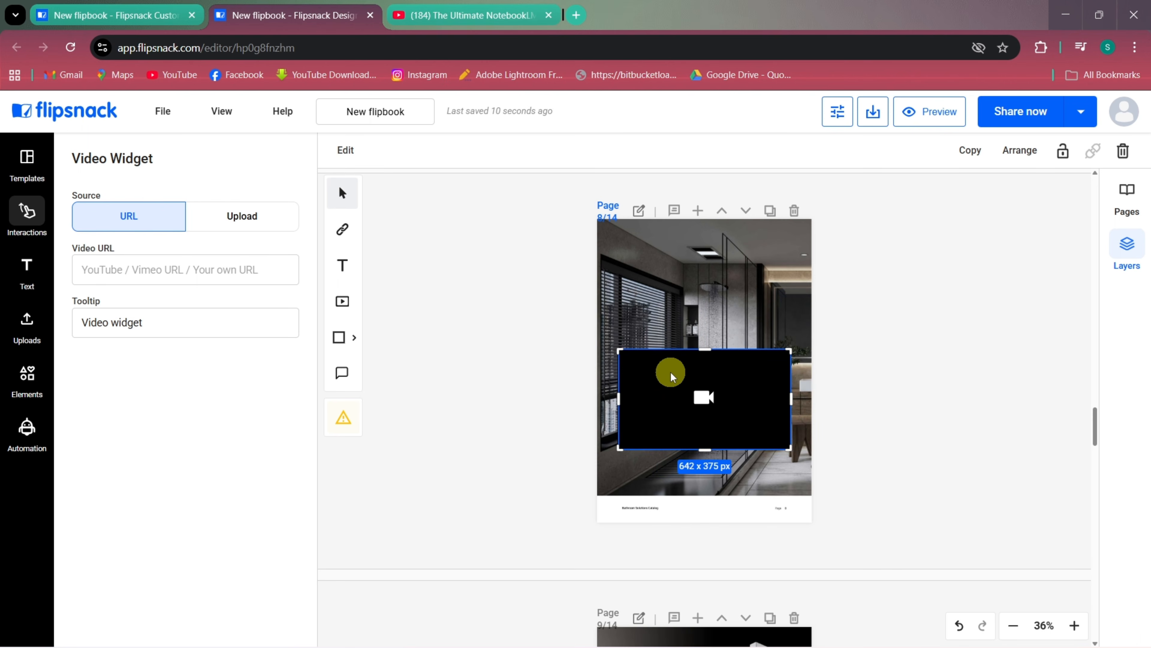
pyautogui.click(162, 273)
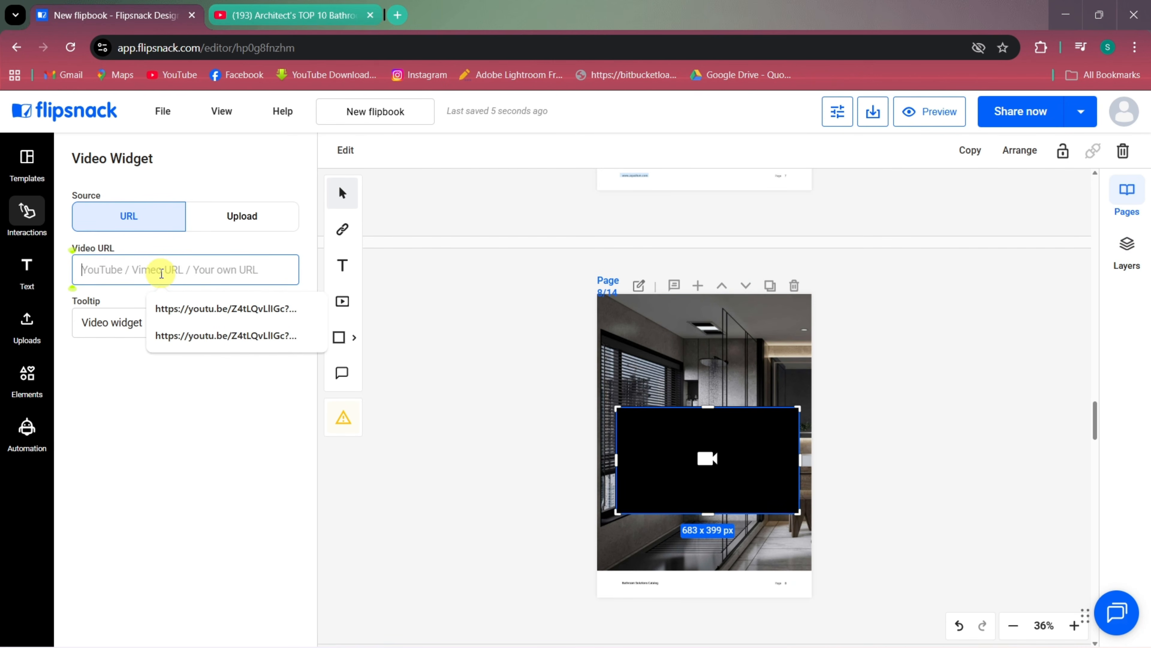
pyautogui.write('https://www.youtube.com/watch?v=fi79L0lY2VY')
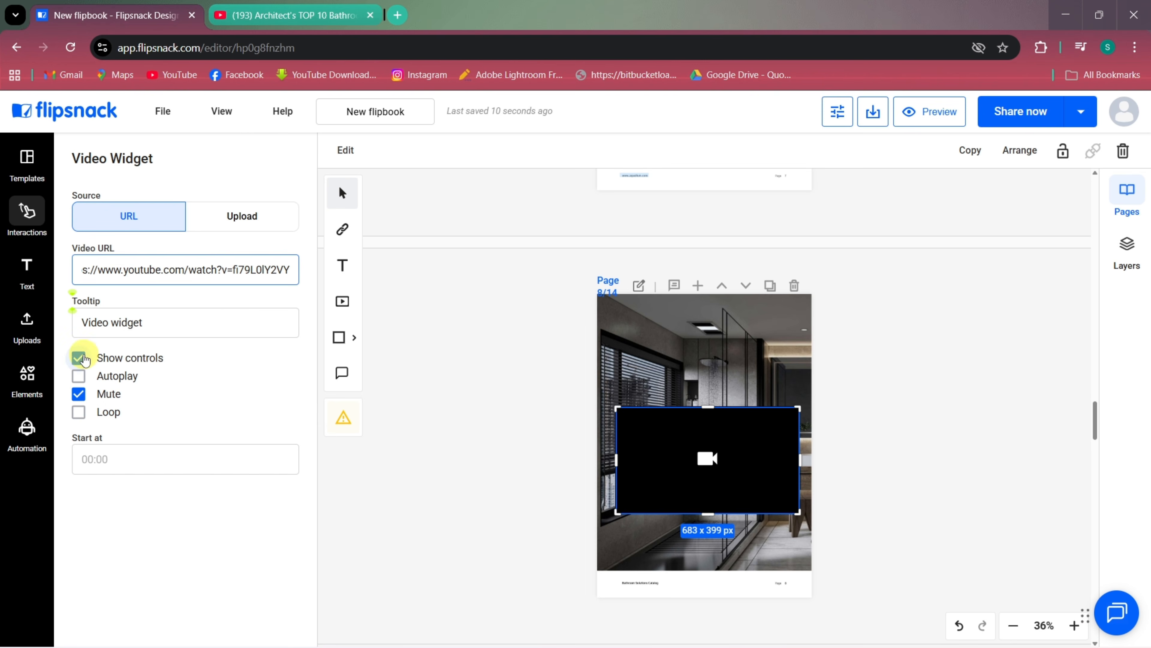
pyautogui.click(79, 376)
pyautogui.click(80, 377)
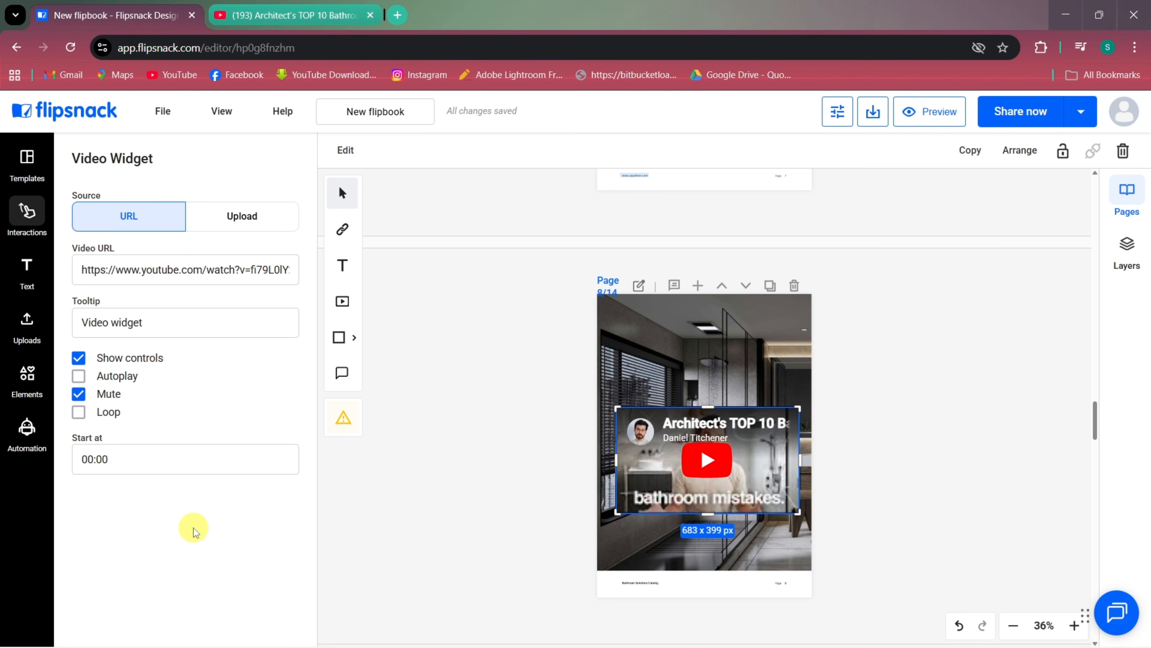
pyautogui.click(496, 428)
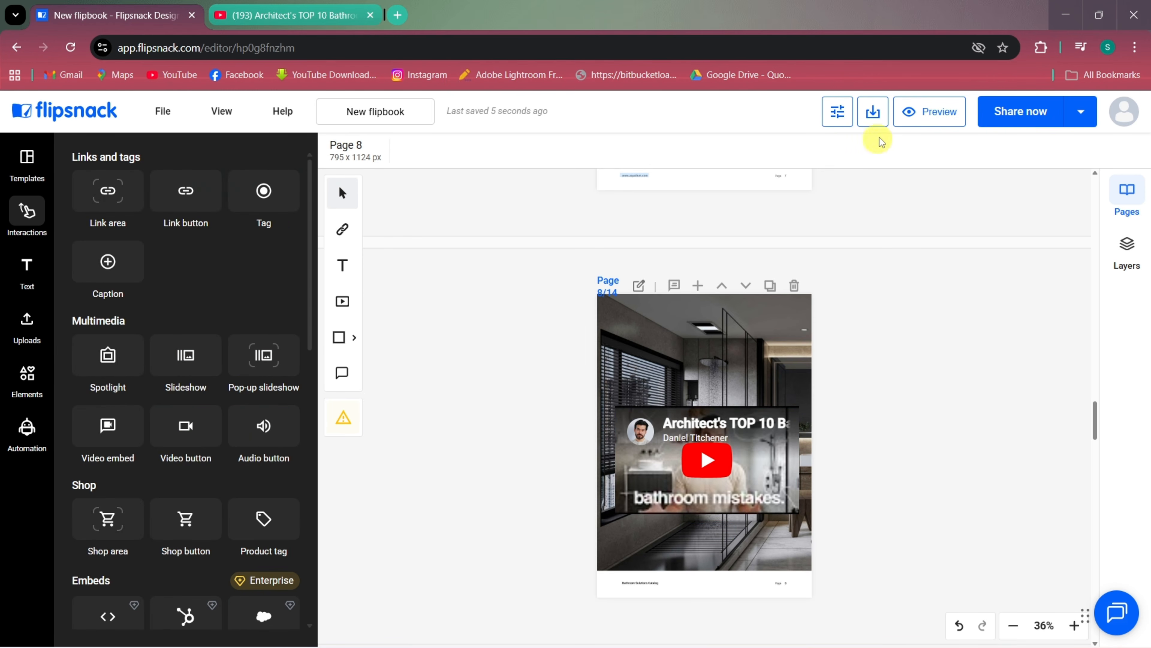
# Step: Preview the flipbook in full screen from the cover to the spread of pages 4 and 5
pyautogui.click(909, 117)
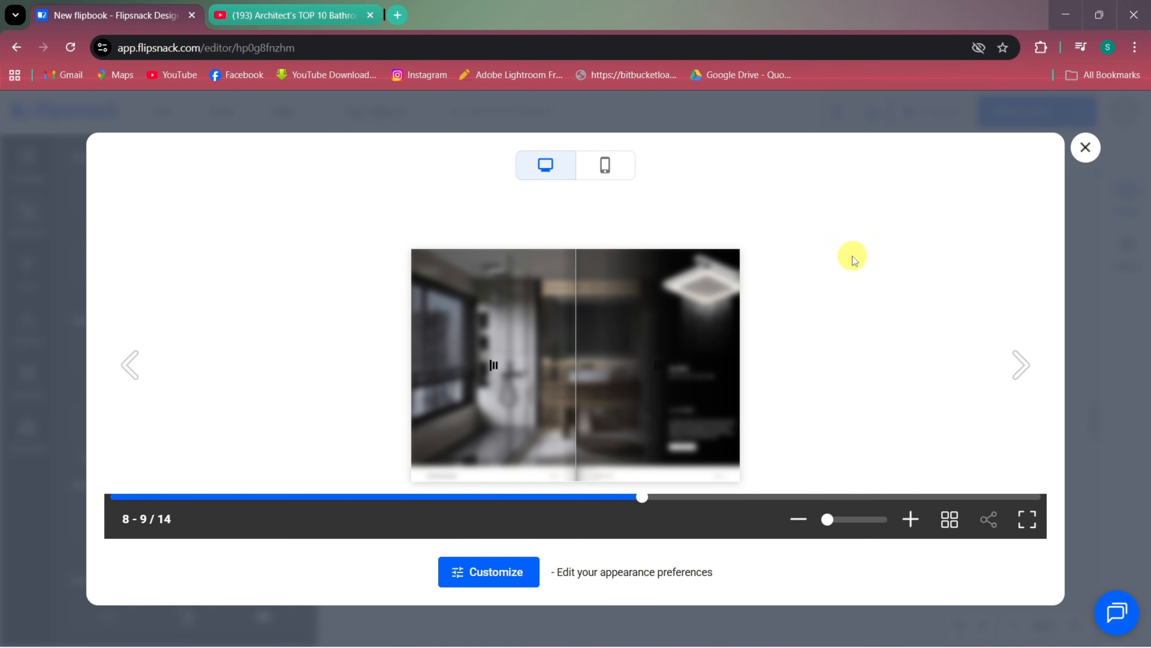
pyautogui.click(117, 498)
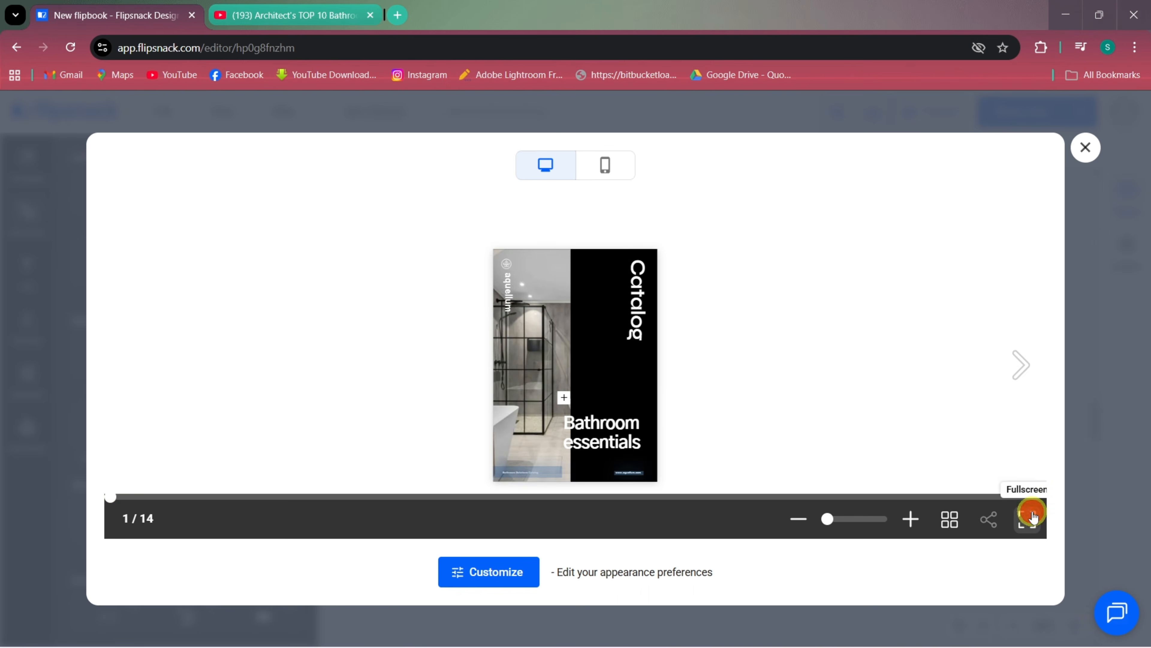
pyautogui.click(1027, 518)
pyautogui.click(1128, 324)
pyautogui.click(1129, 324)
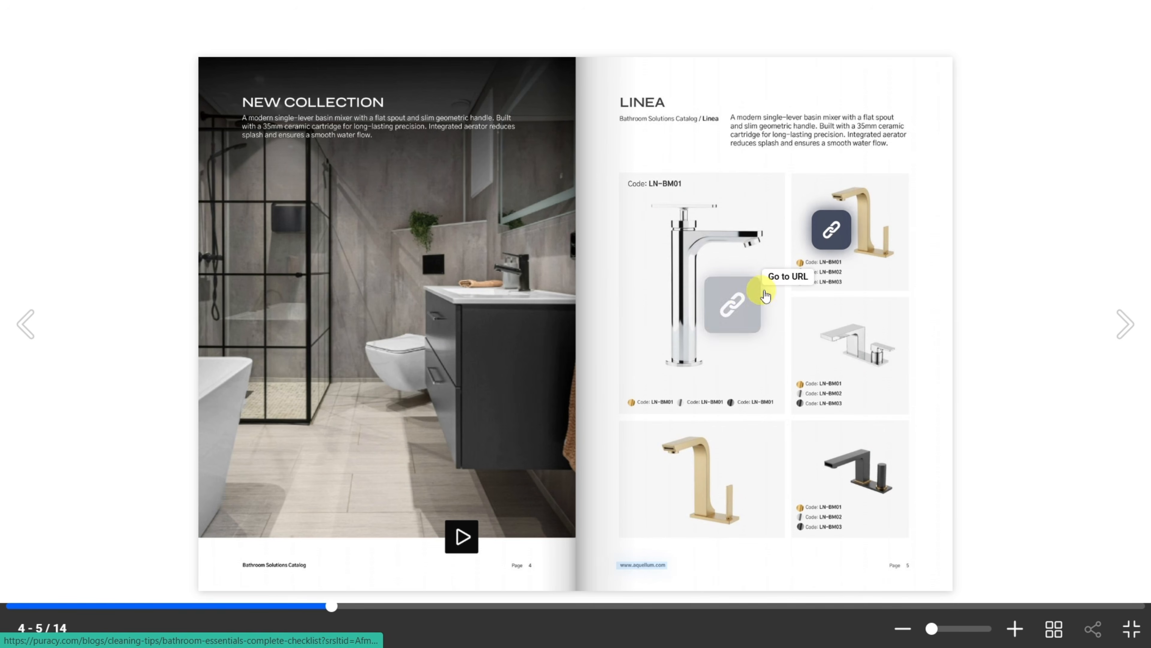
# Step: Try the link button on the gold faucet and leaf through the remaining pages of the preview
pyautogui.click(843, 244)
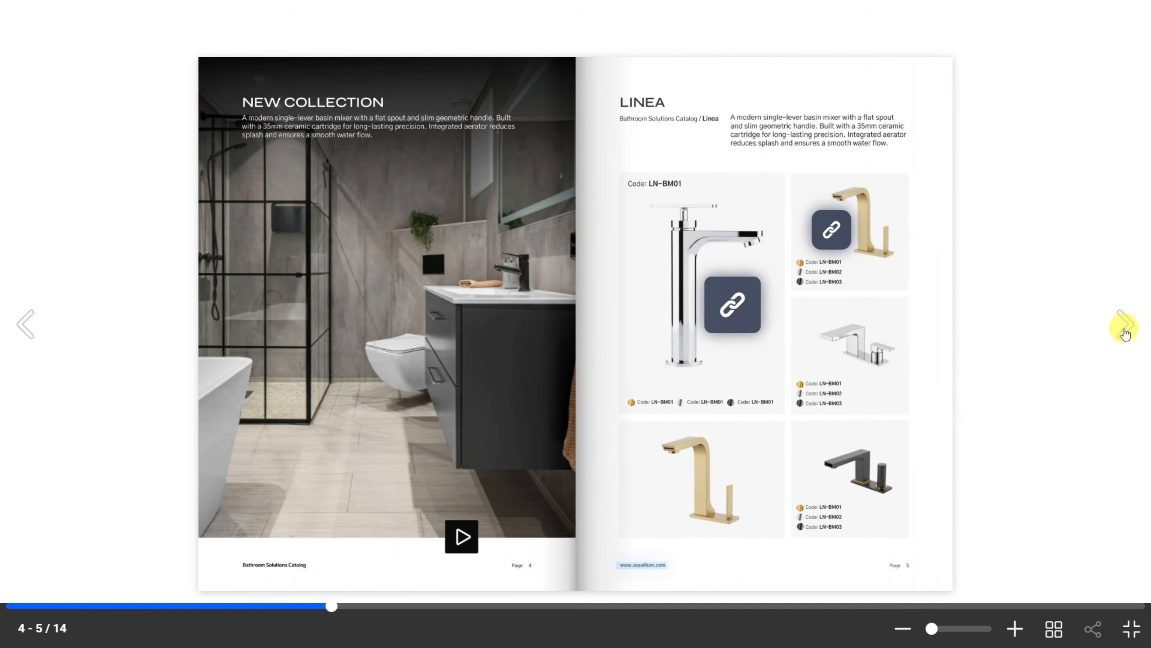
pyautogui.click(1126, 335)
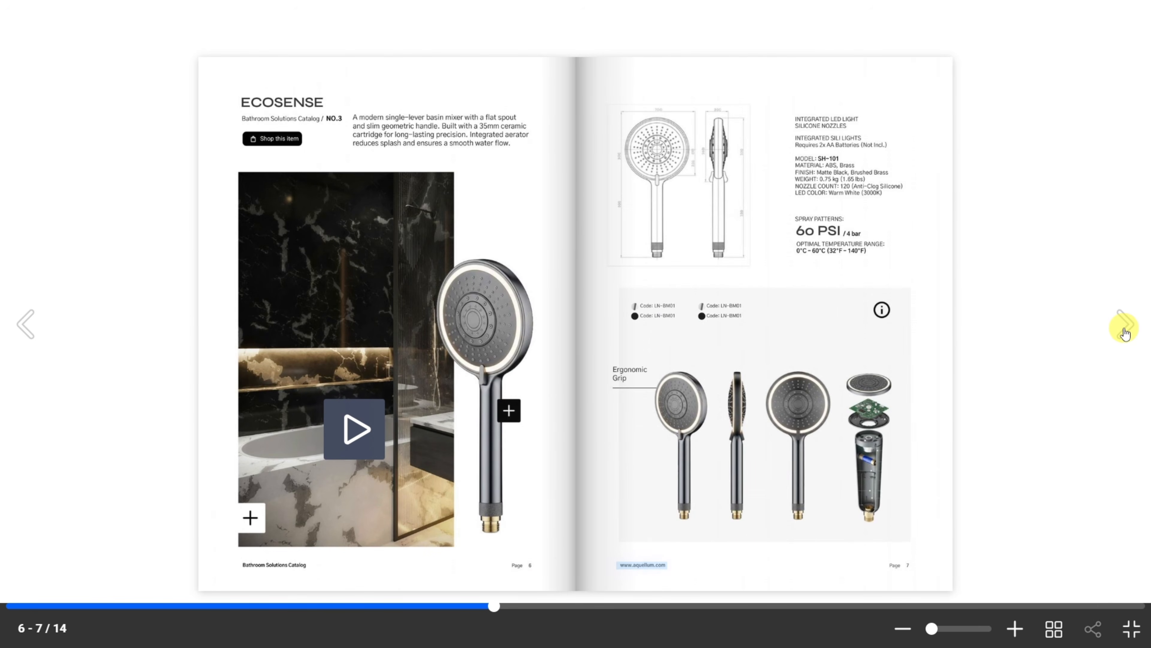
pyautogui.click(1126, 335)
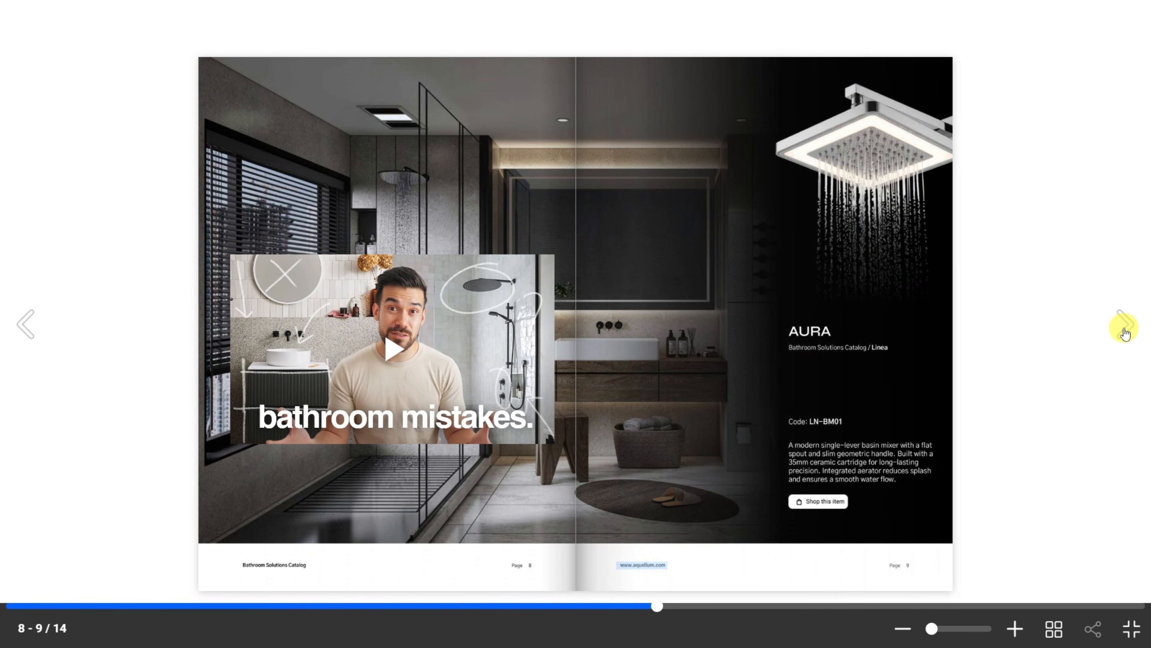
pyautogui.click(1126, 335)
pyautogui.click(1126, 334)
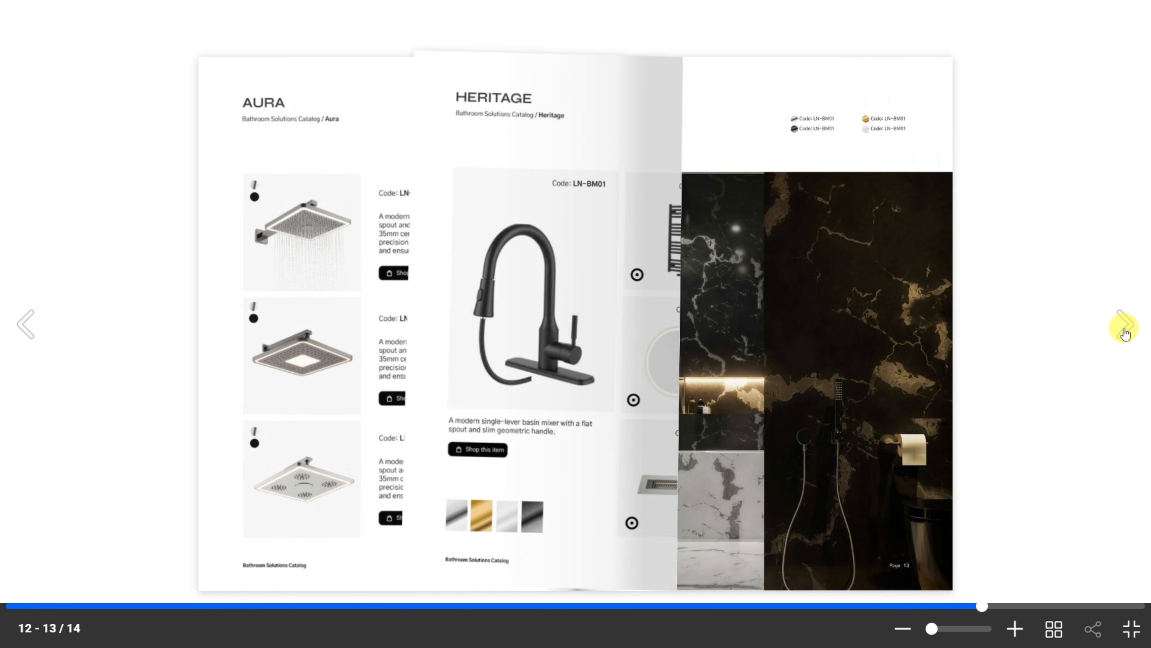
pyautogui.click(1125, 335)
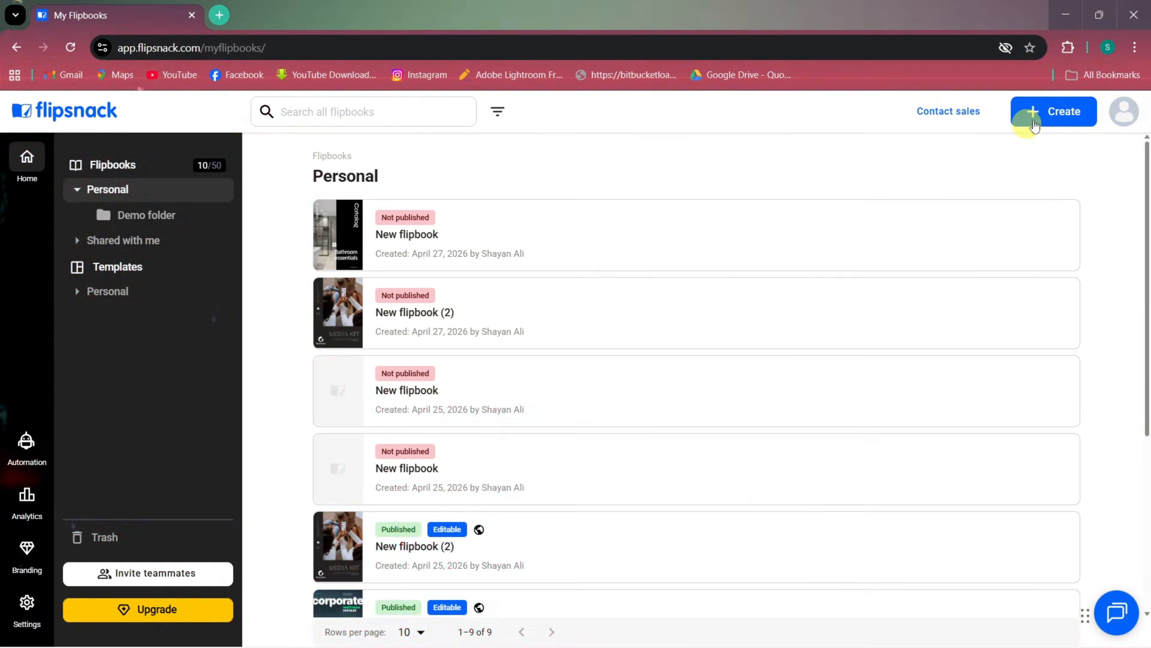
# Step: Create a new flipbook from the corporate wellness retreat PDF and open it for editing
pyautogui.click(1028, 114)
pyautogui.moveTo(985, 154)
pyautogui.click(905, 159)
pyautogui.click(220, 138)
pyautogui.click(771, 482)
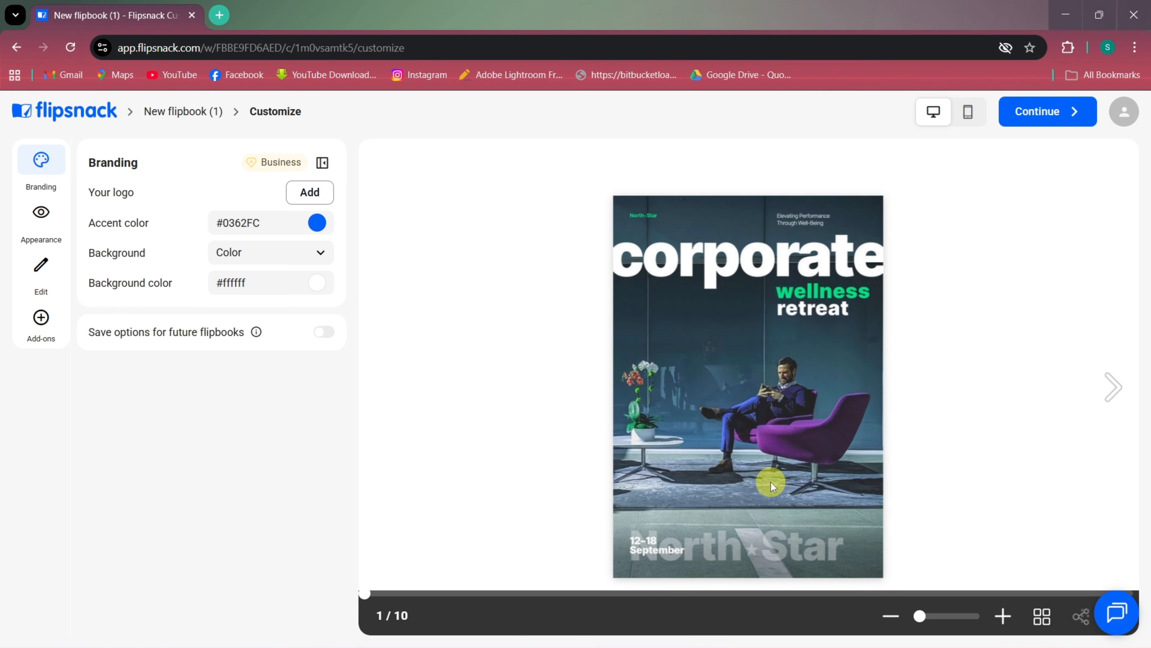
pyautogui.click(40, 276)
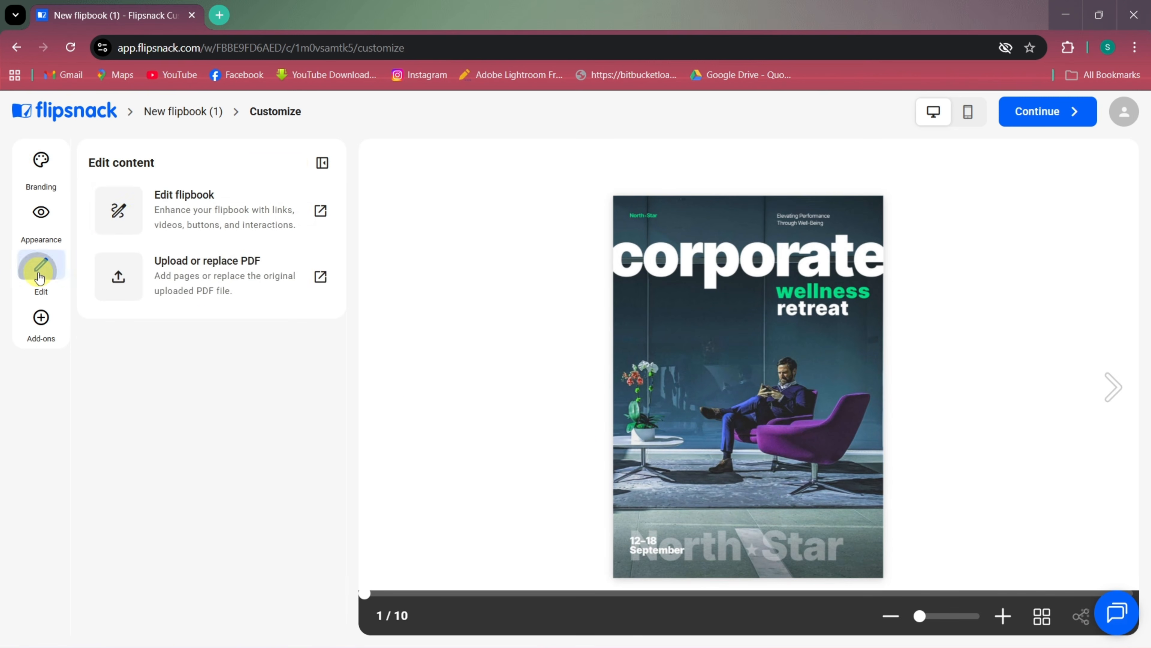
pyautogui.click(177, 203)
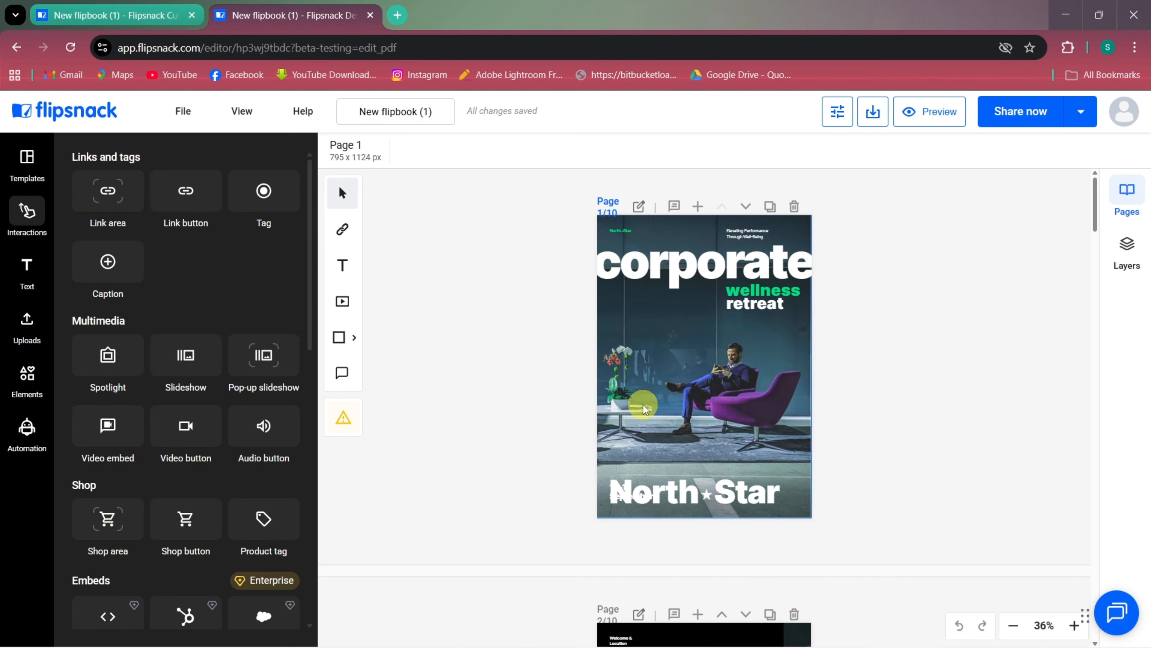
# Step: Generate an AI animation of the cover's background image on page 1 in the Living photo style
pyautogui.click(730, 386)
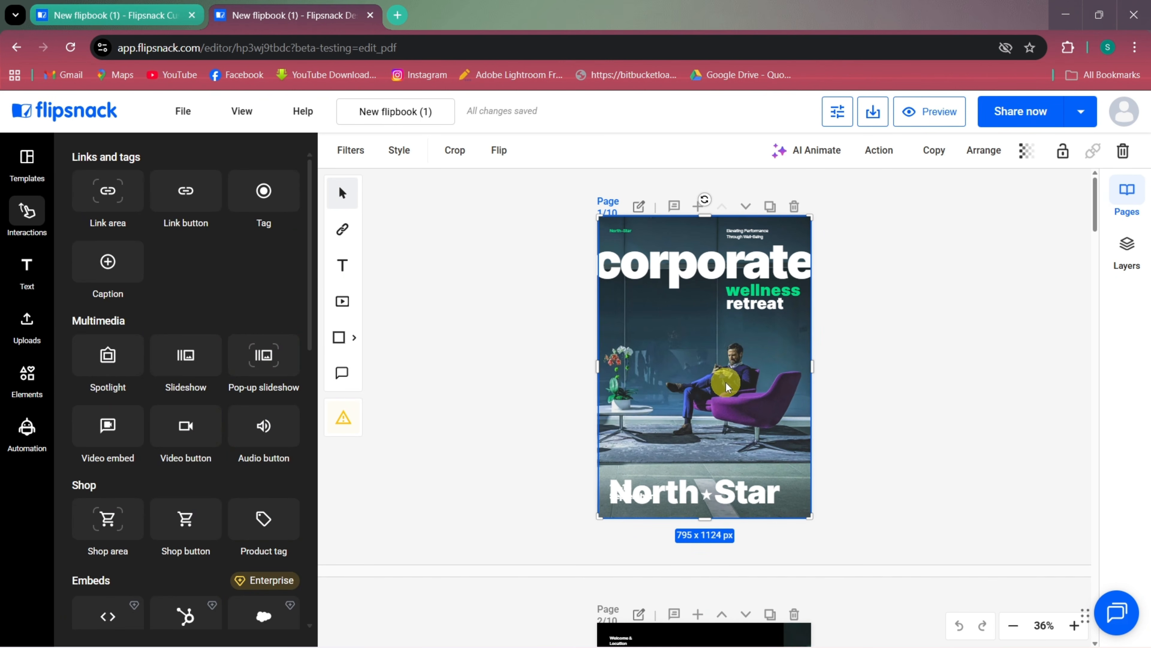
pyautogui.click(805, 150)
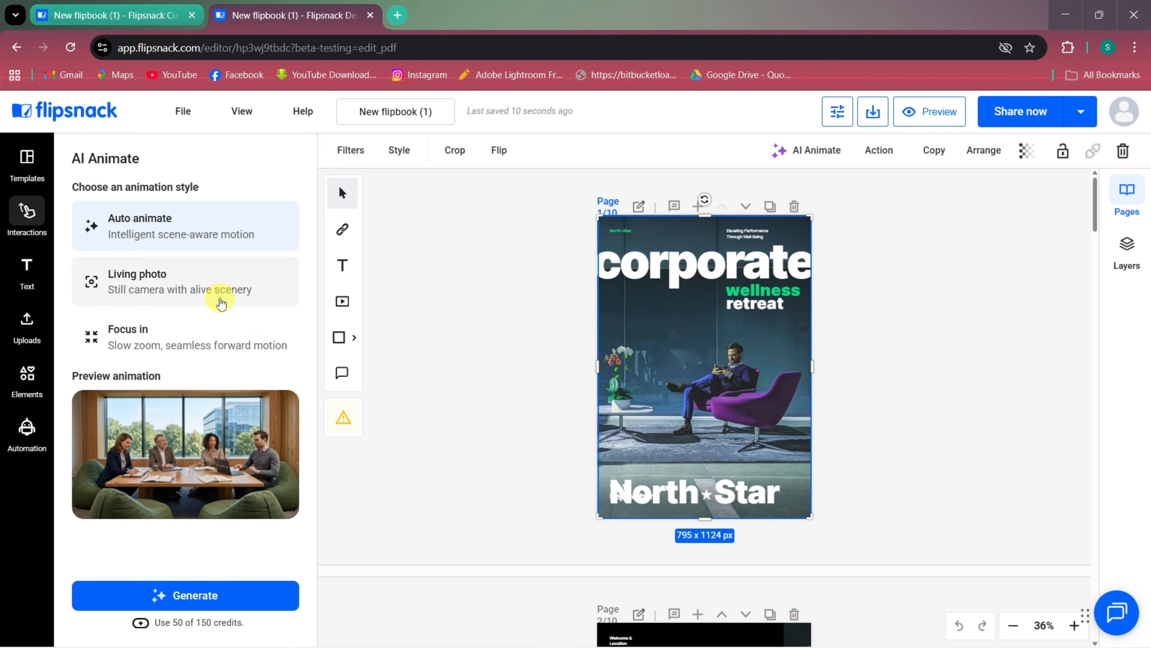
pyautogui.click(221, 303)
pyautogui.click(191, 595)
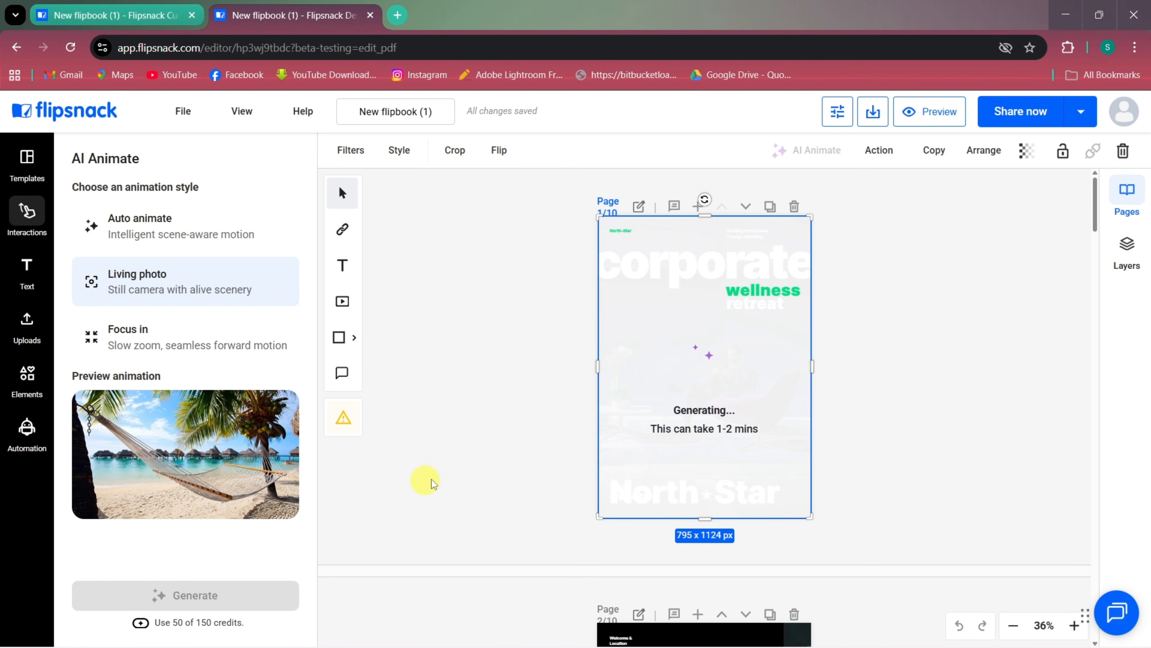
# Step: Generate an AI animation of the rippling water image on page 3 in the Living photo style
pyautogui.scroll(-8, 544, 462)
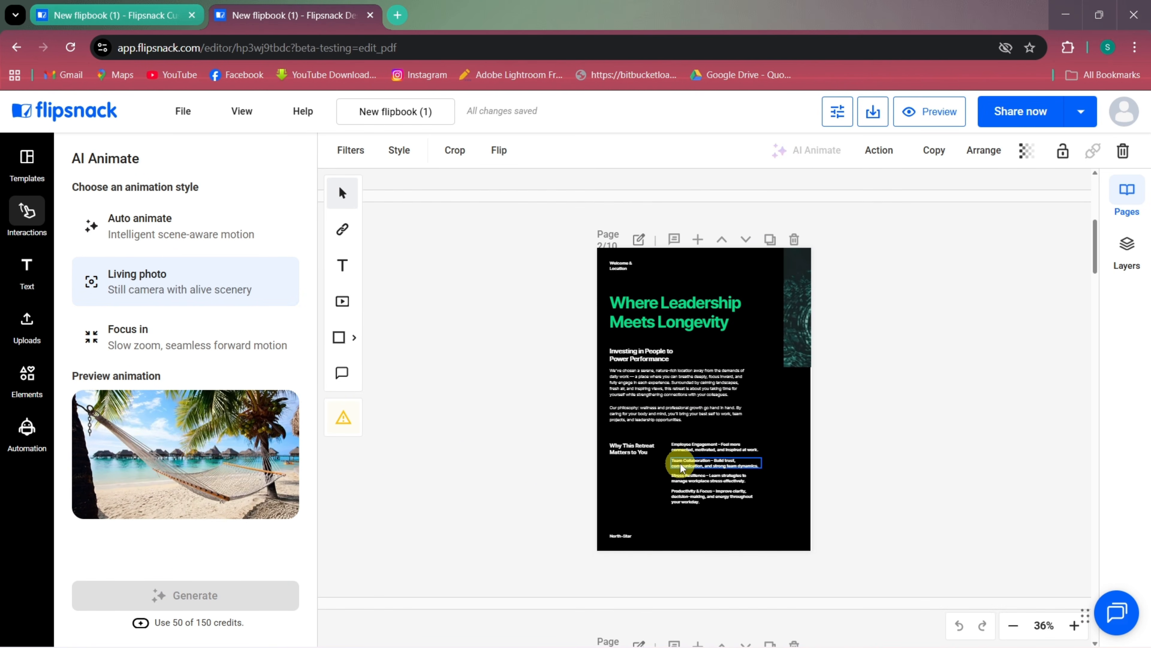
pyautogui.scroll(-10, 680, 467)
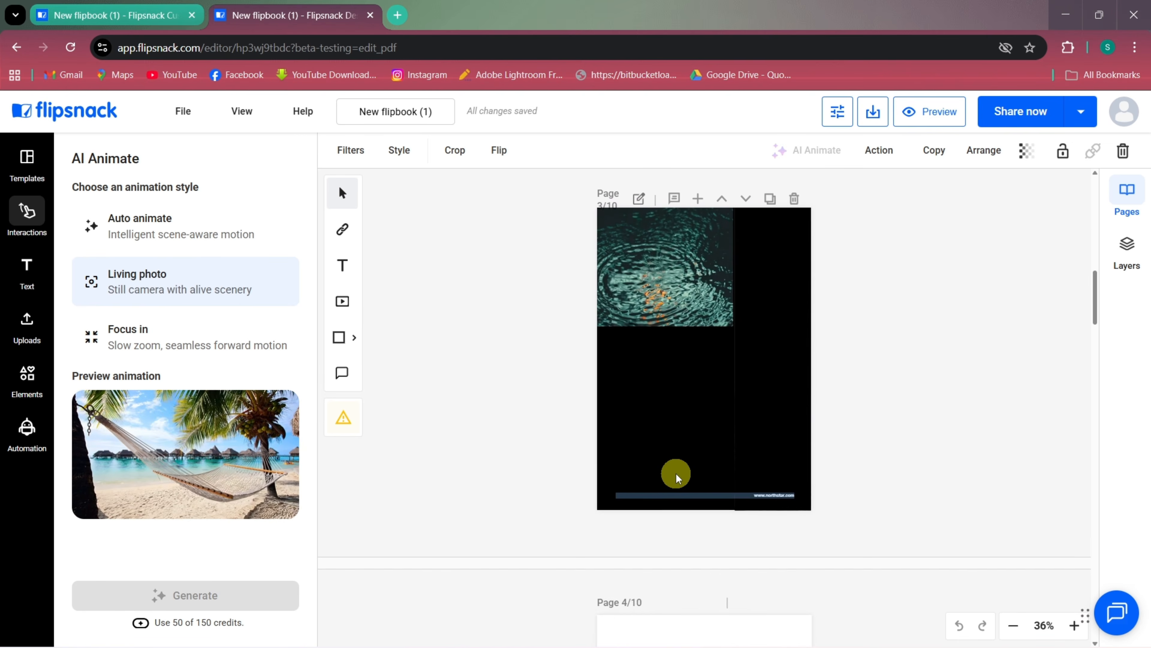
pyautogui.scroll(3, 676, 476)
pyautogui.scroll(1, 677, 454)
pyautogui.click(681, 431)
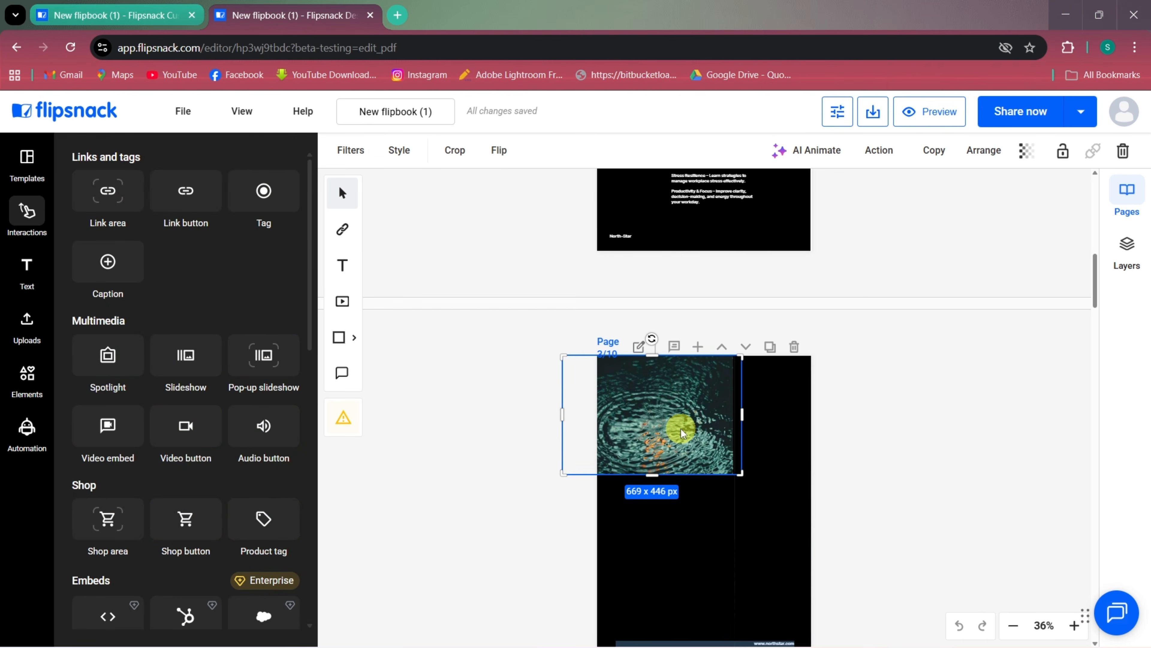
pyautogui.click(811, 150)
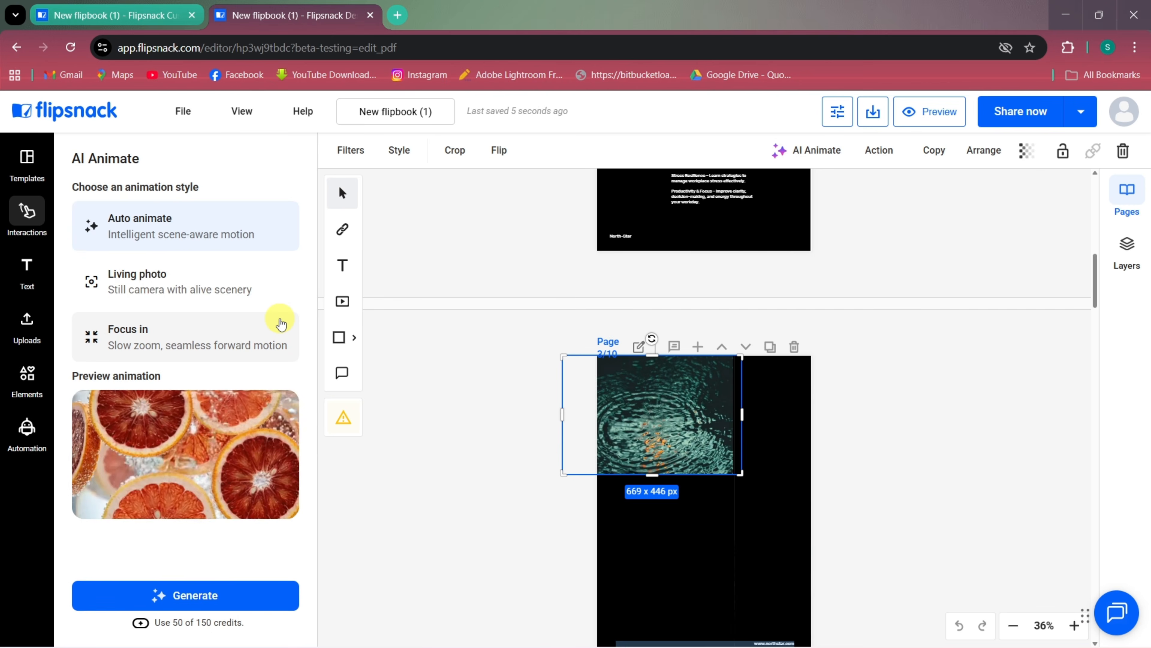
pyautogui.click(190, 287)
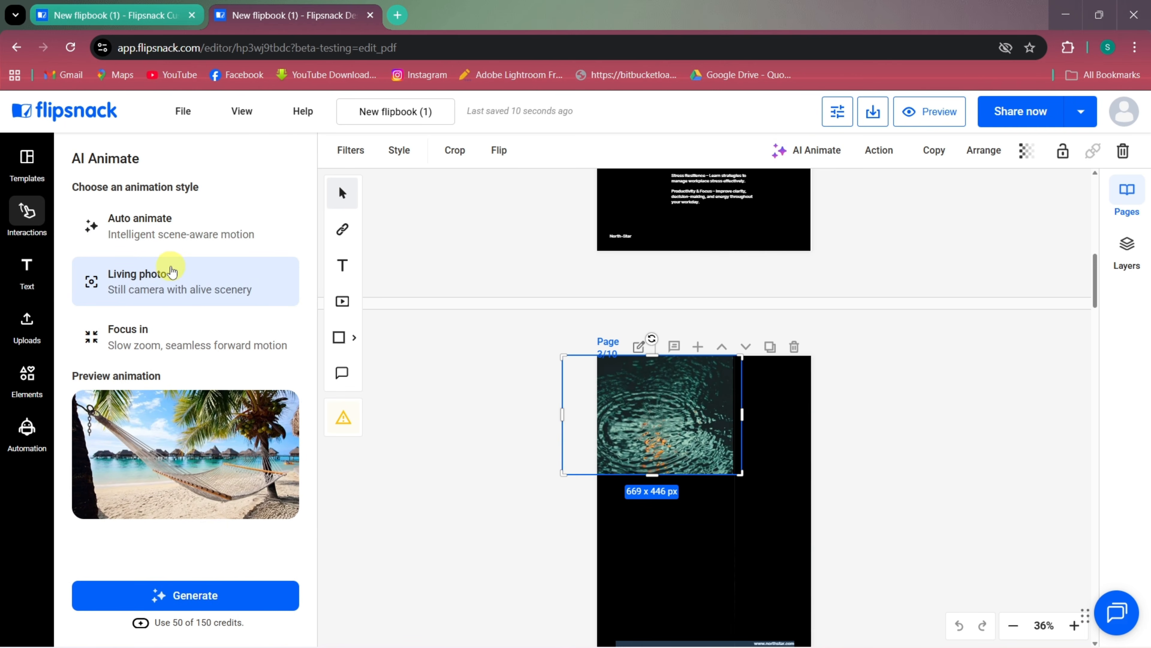
pyautogui.click(174, 594)
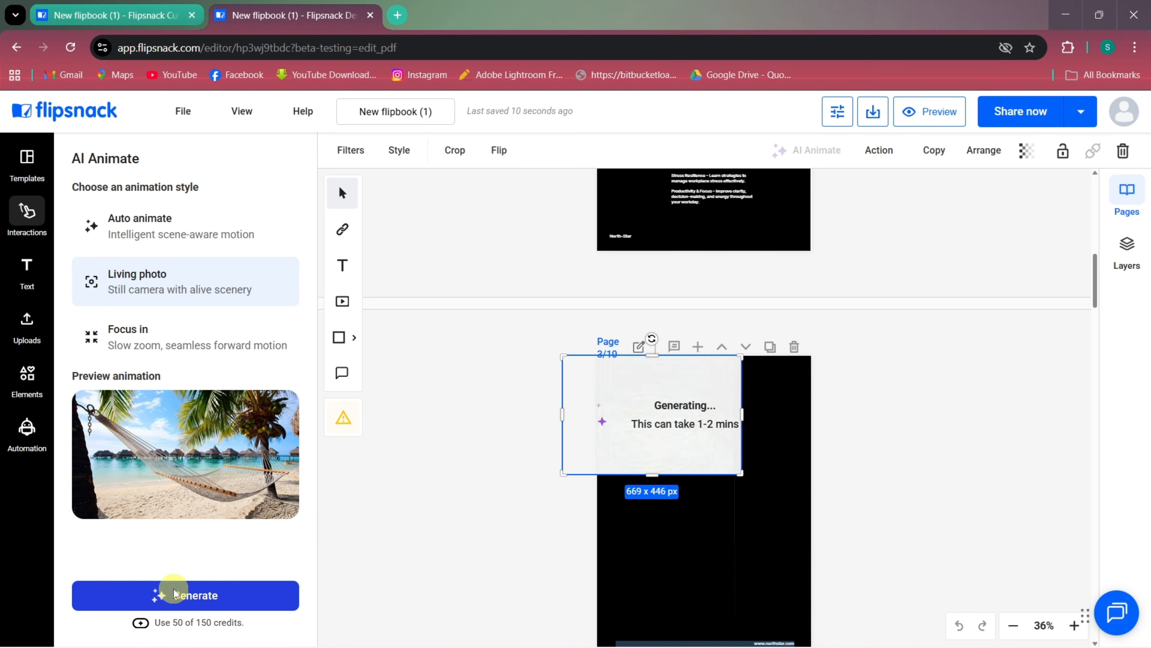
# Step: Generate an AI animation of the massage photo on page 4 in the Auto animate style
pyautogui.scroll(-5, 462, 539)
pyautogui.scroll(-5, 459, 532)
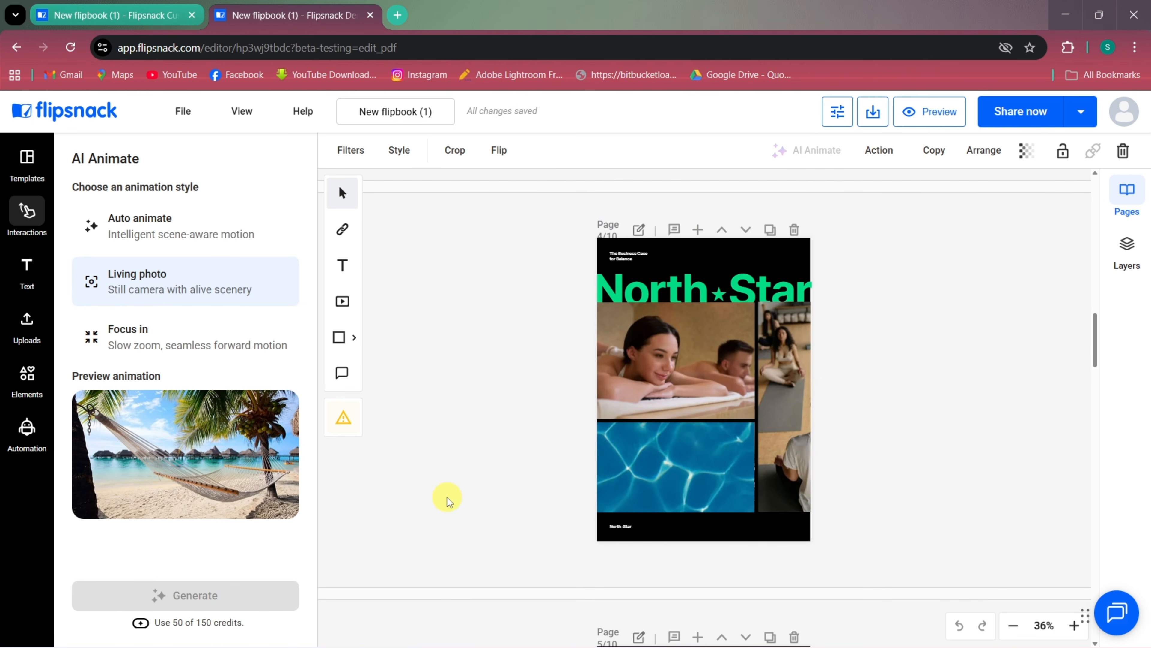
pyautogui.click(672, 389)
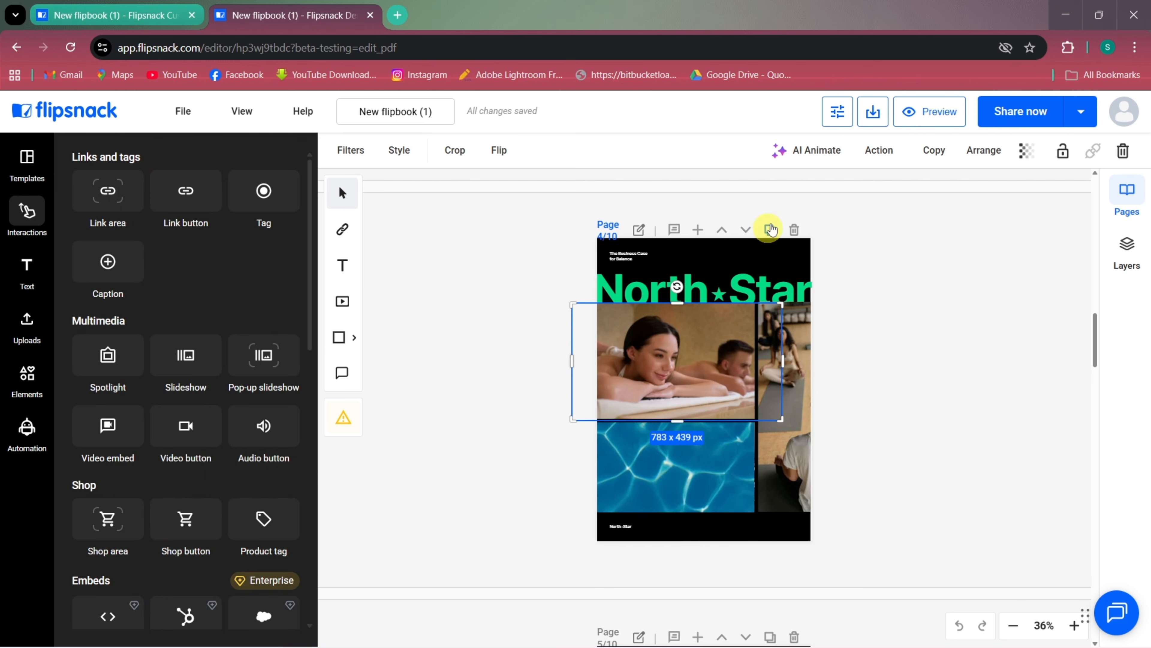
pyautogui.click(799, 154)
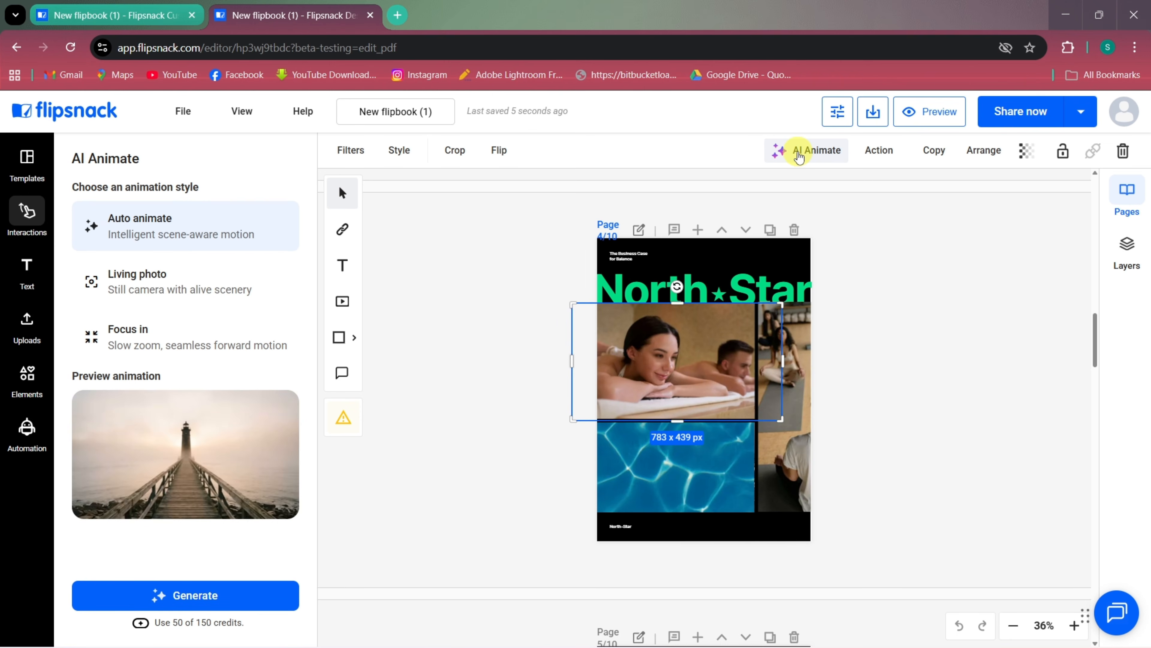
pyautogui.click(174, 585)
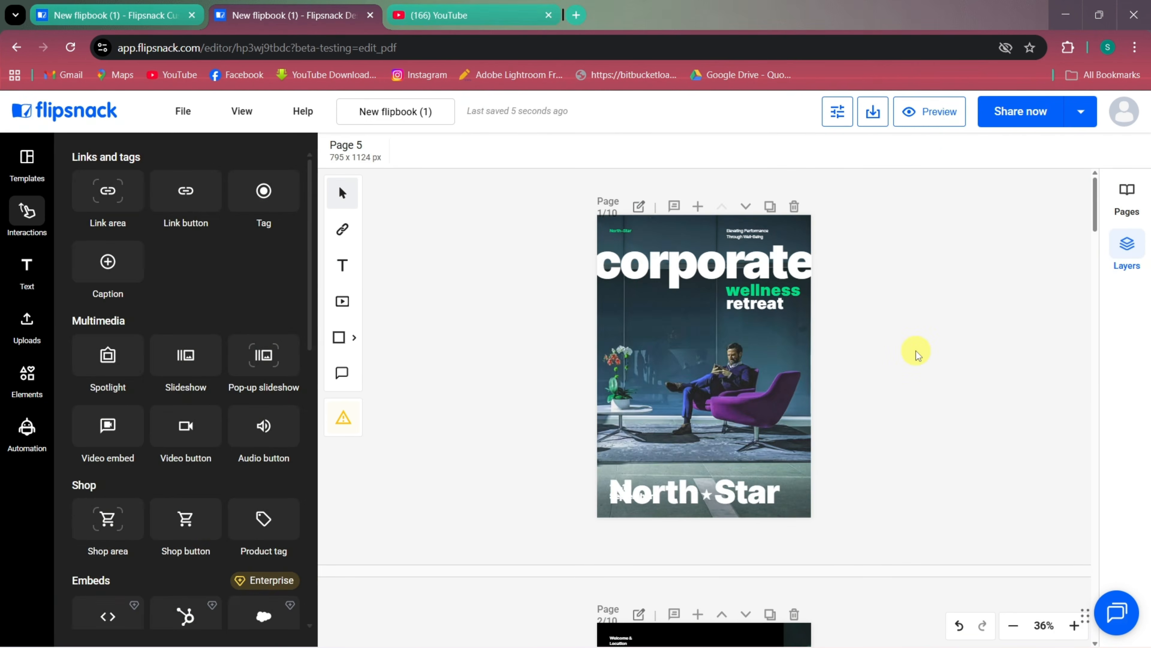
# Step: Preview the wellness retreat flipbook, leaf from the cover through the animated pages, and close the preview
pyautogui.click(930, 111)
pyautogui.click(120, 497)
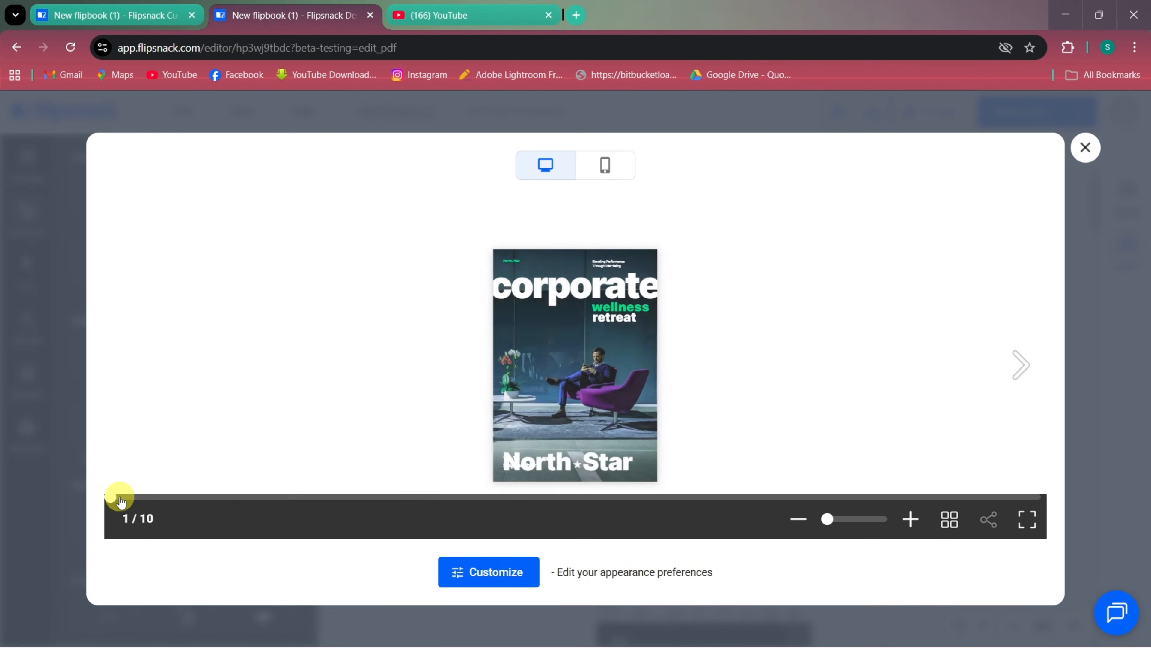
pyautogui.click(1024, 366)
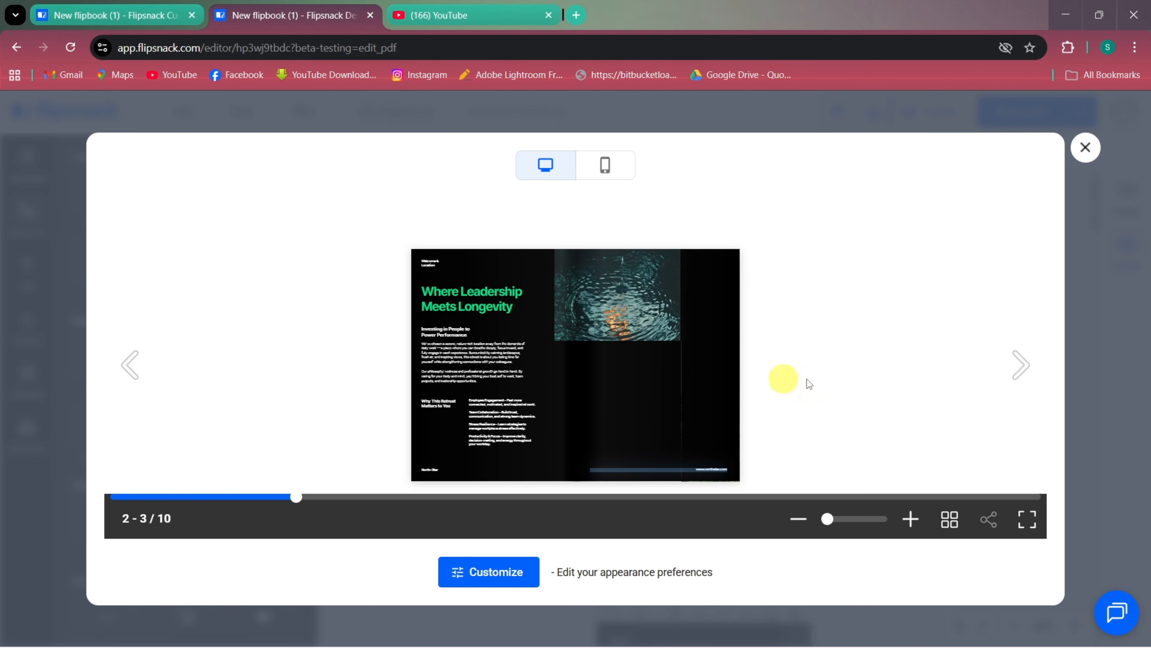
pyautogui.click(1019, 365)
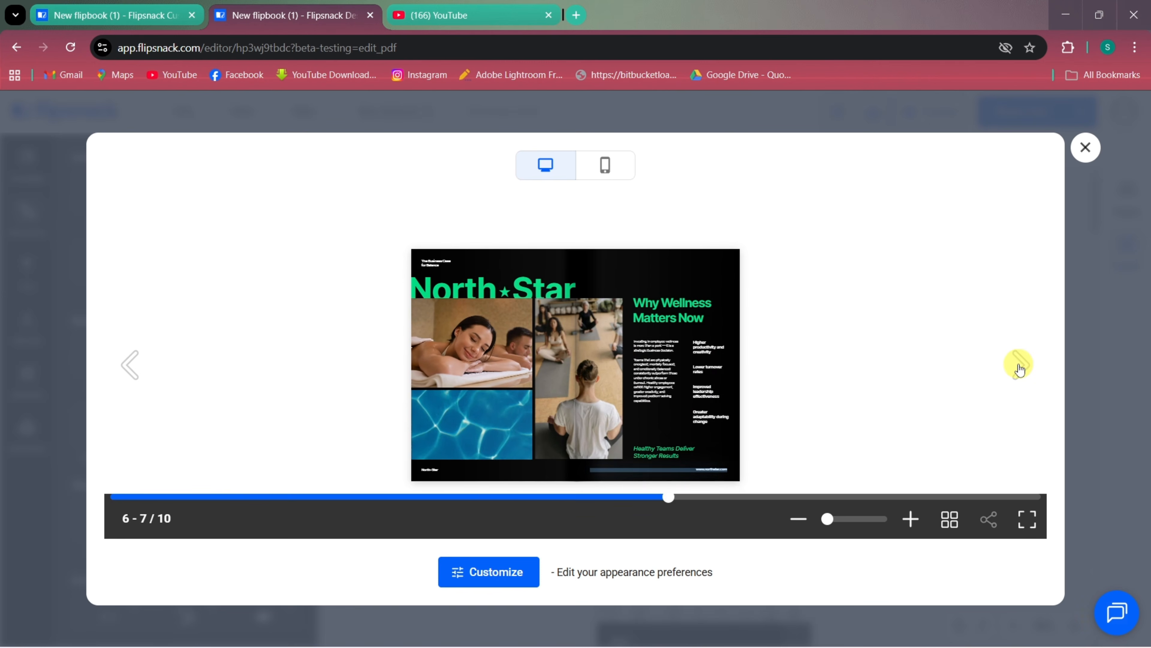
pyautogui.click(1087, 150)
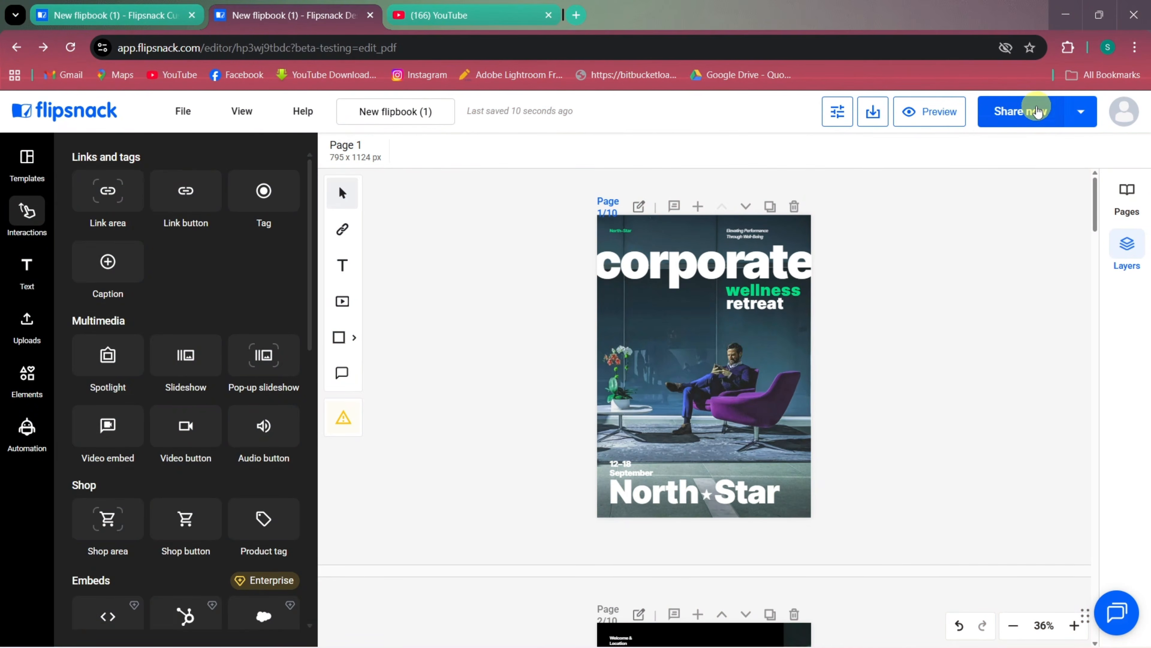
# Step: Publish the flipbook under the title New flipbook (1) with Public visibility
pyautogui.click(1035, 111)
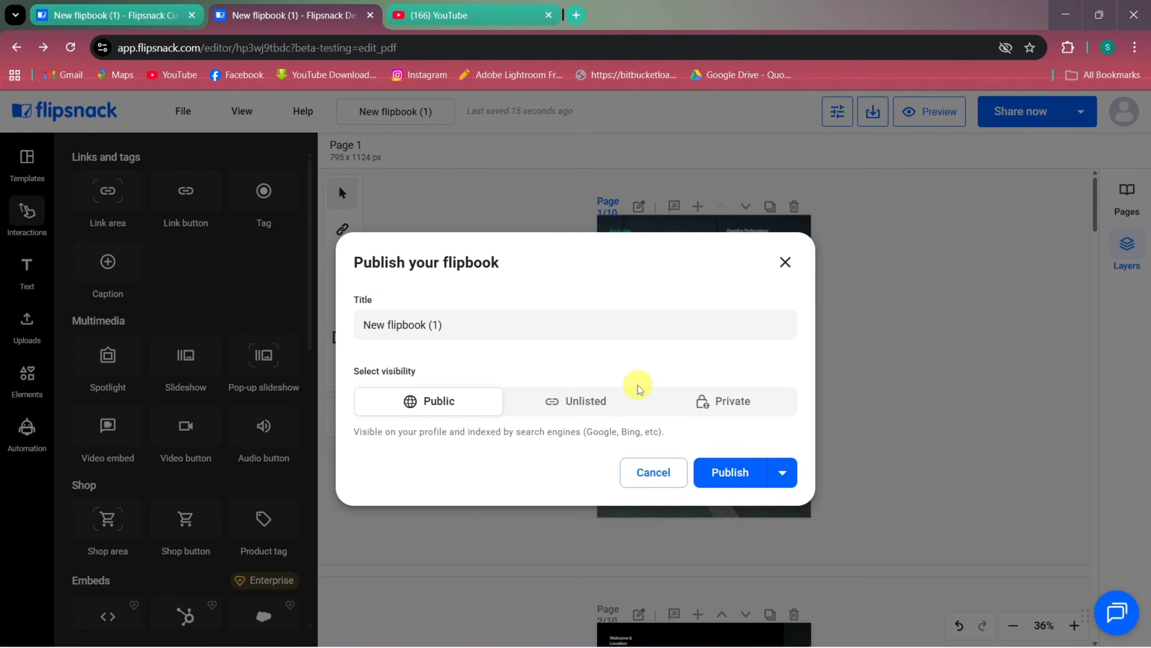
pyautogui.click(571, 401)
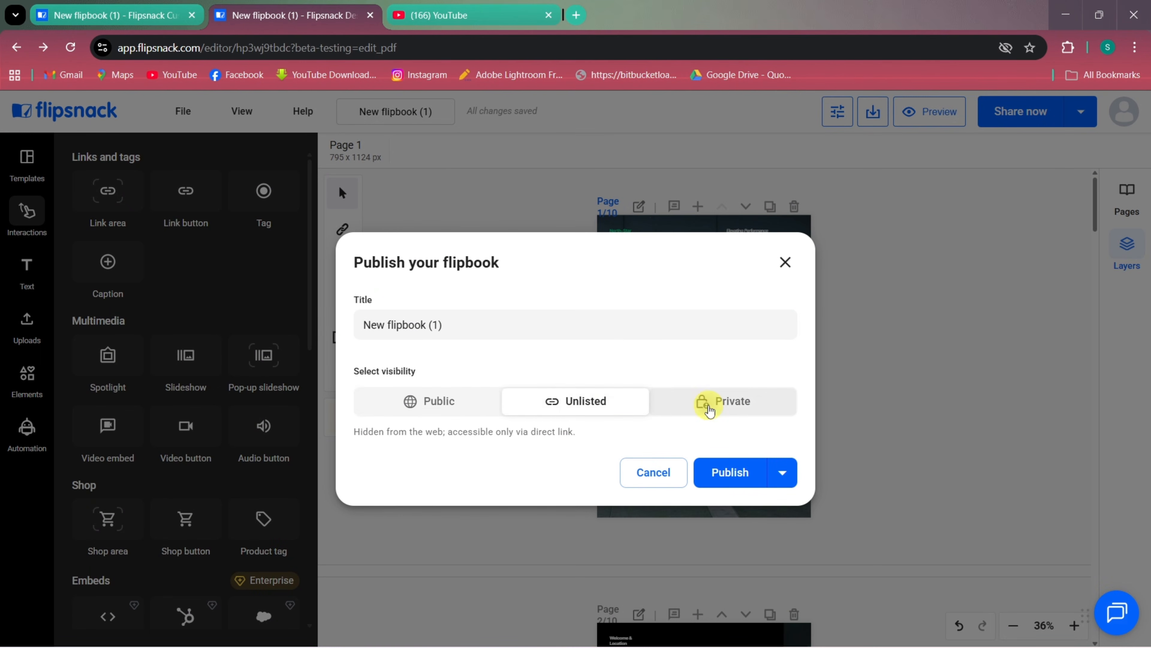
pyautogui.click(707, 401)
pyautogui.click(589, 386)
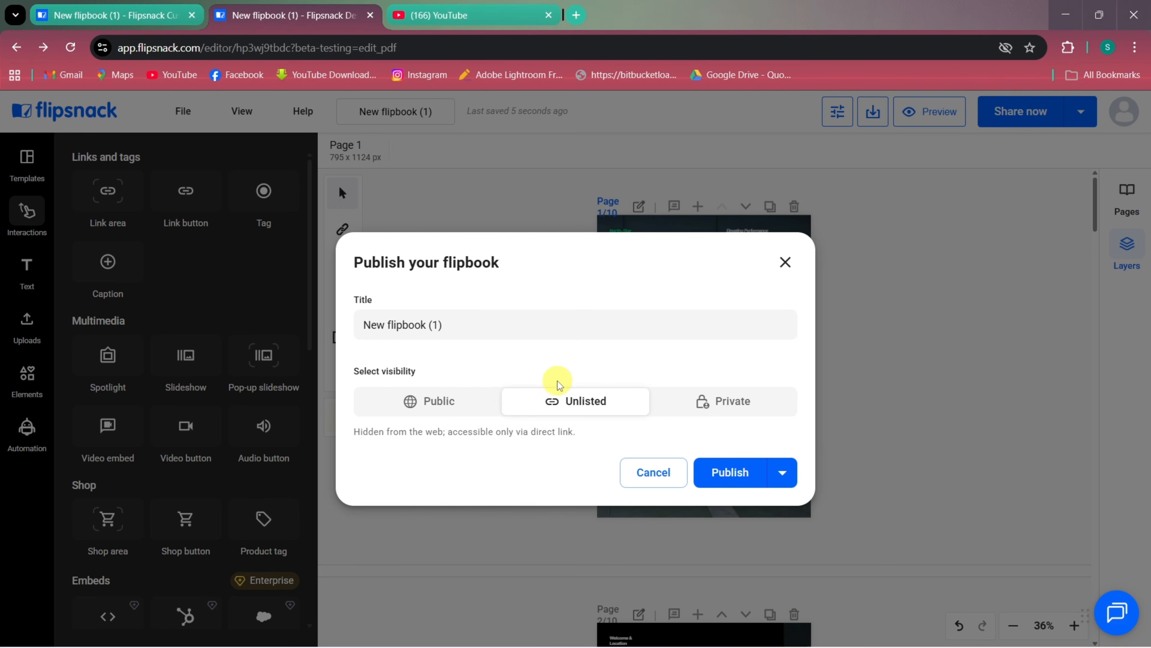
pyautogui.click(452, 401)
pyautogui.click(745, 472)
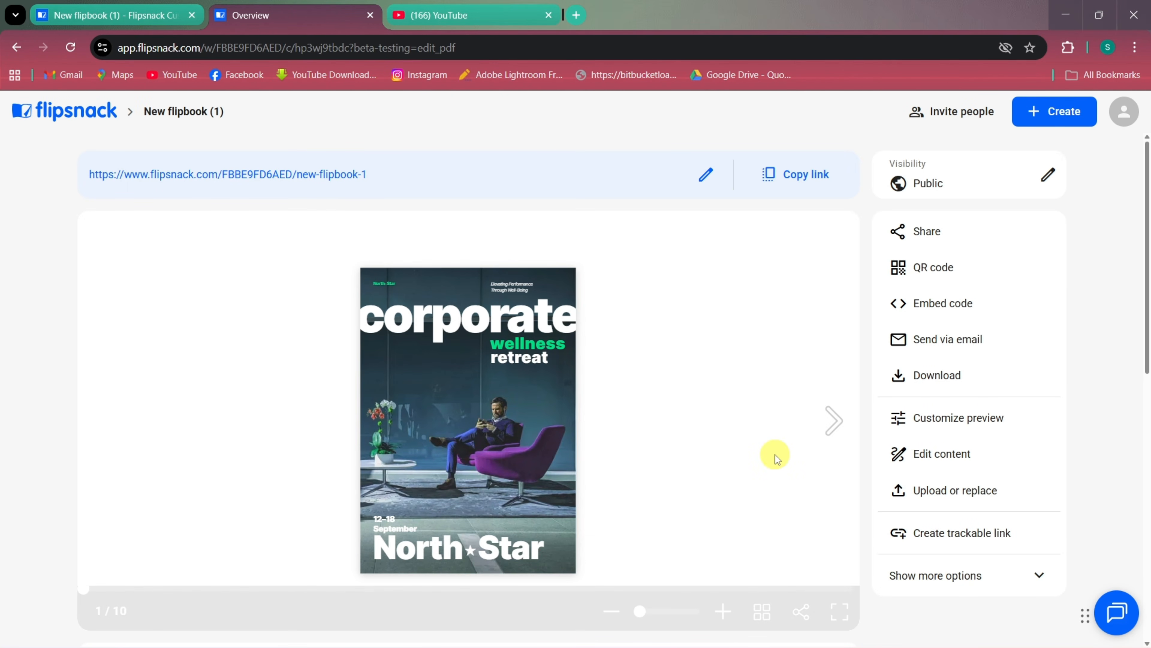
# Step: Expand the published flipbook's additional options, look over its statistics and details, and open the detailed analytics
pyautogui.click(913, 576)
pyautogui.scroll(-3, 848, 537)
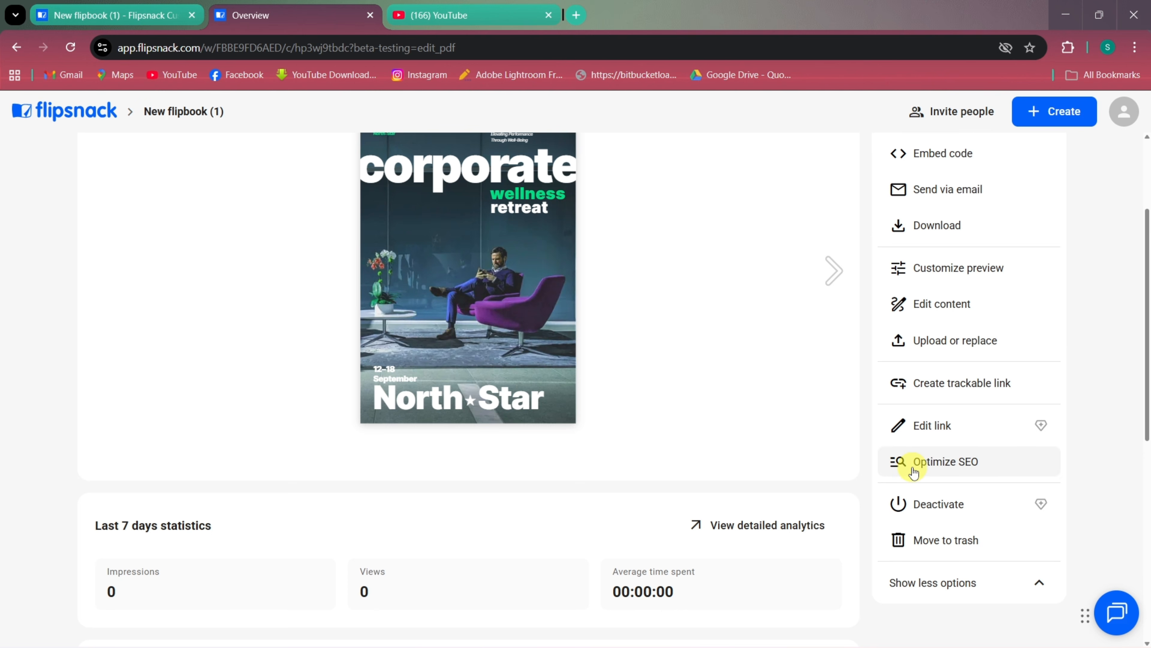
pyautogui.scroll(-5, 818, 459)
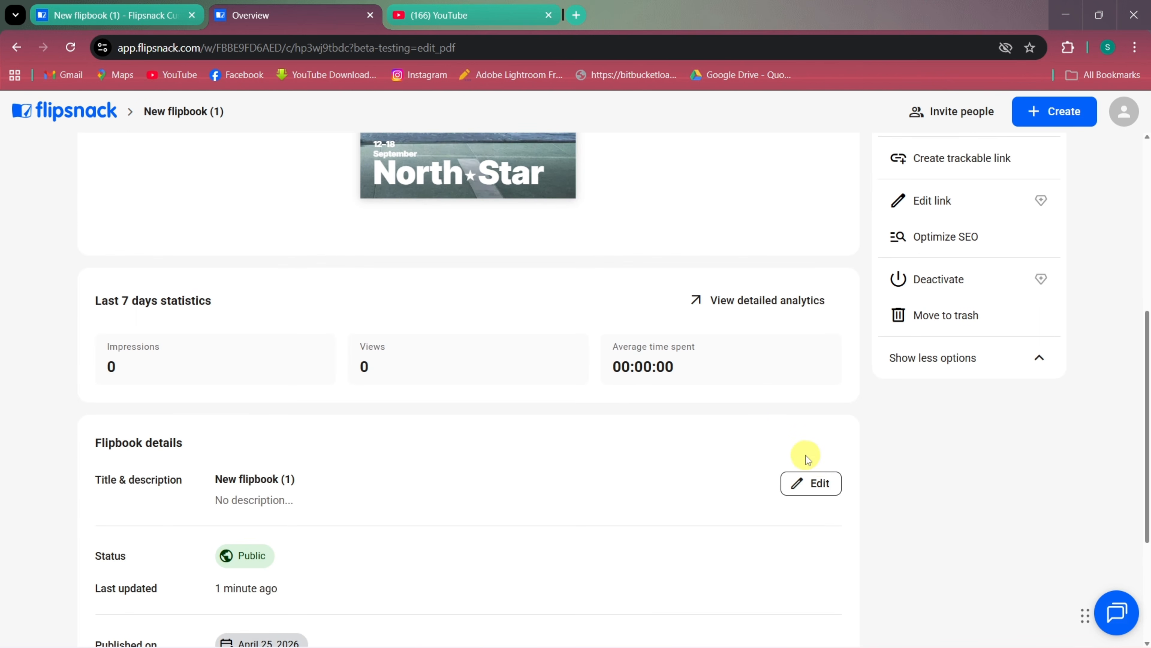
pyautogui.scroll(2, 766, 403)
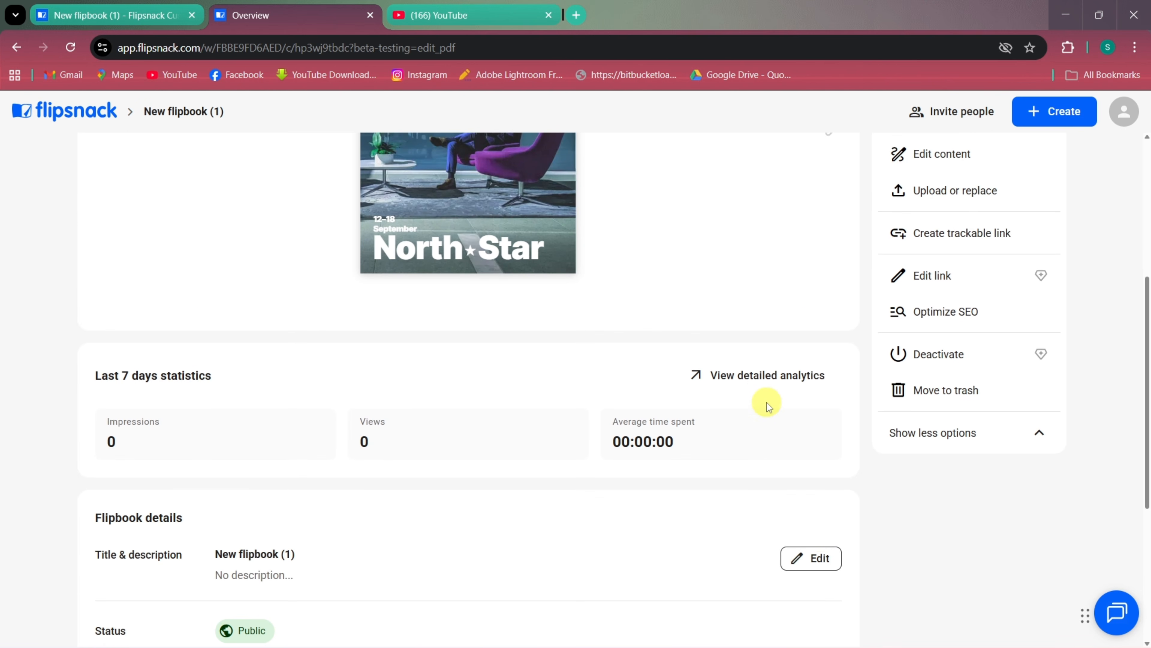
pyautogui.click(754, 381)
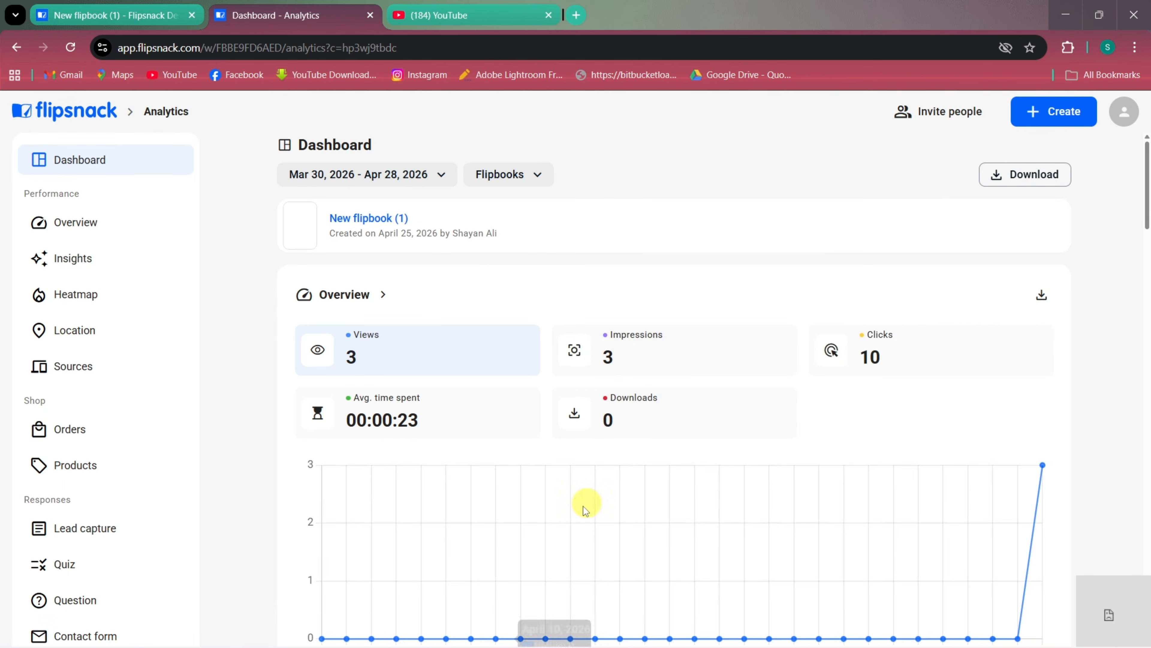
# Step: Generate the AI insight summary from the analytics dashboard and read through the full insight report
pyautogui.scroll(-2, 507, 534)
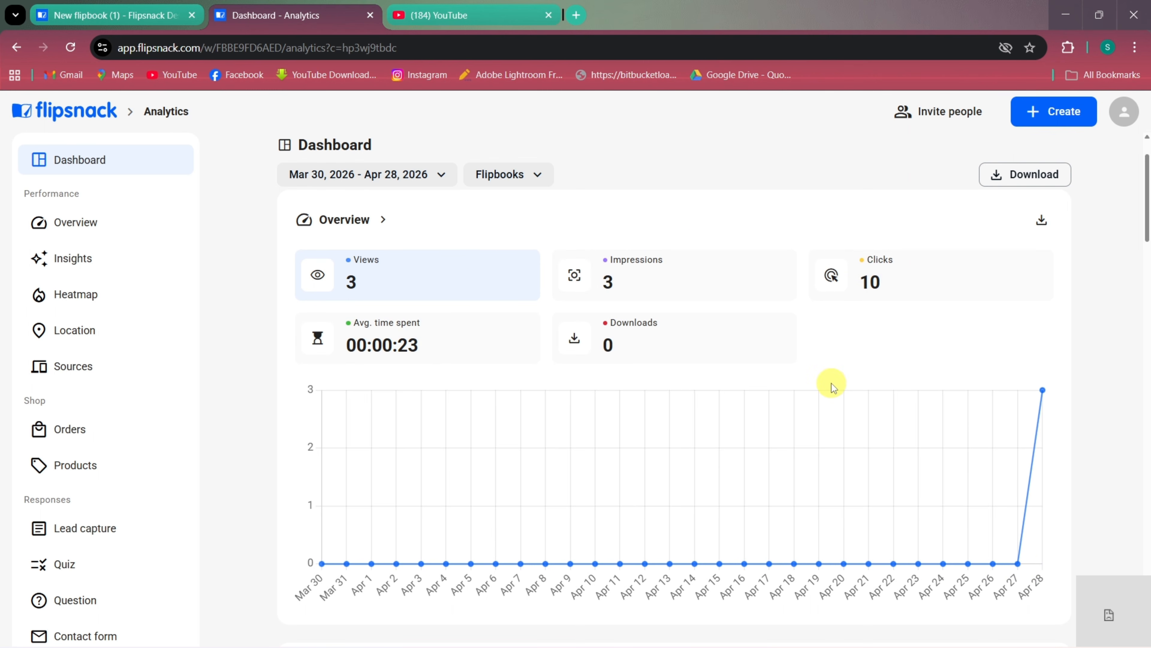
pyautogui.scroll(-7, 834, 385)
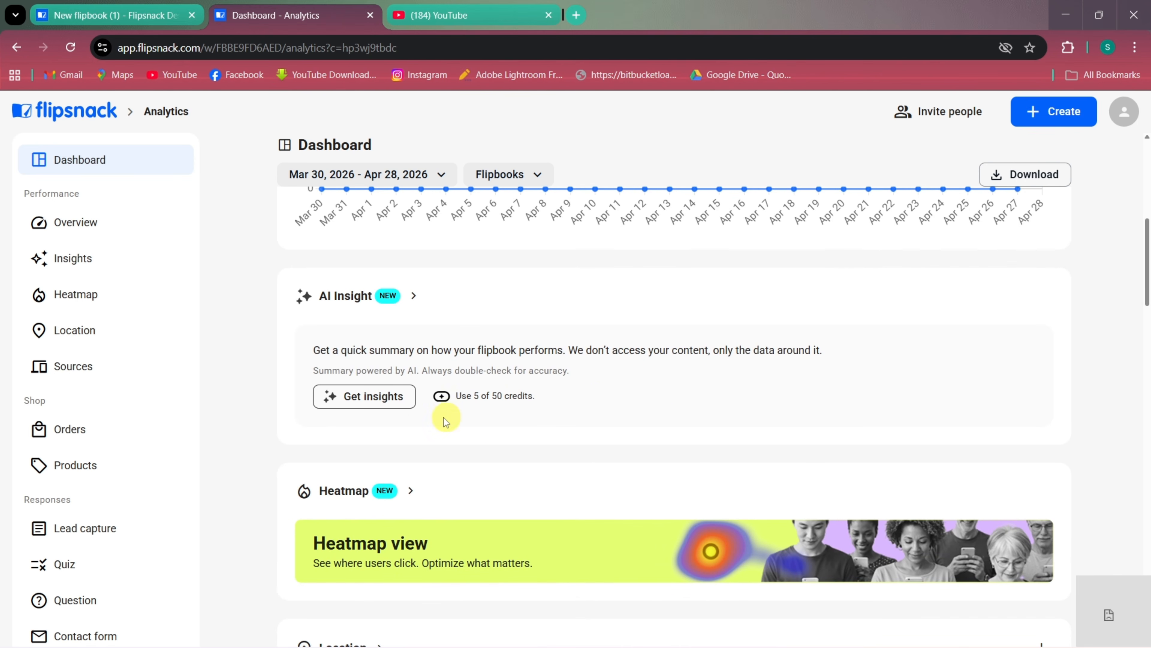
pyautogui.click(398, 395)
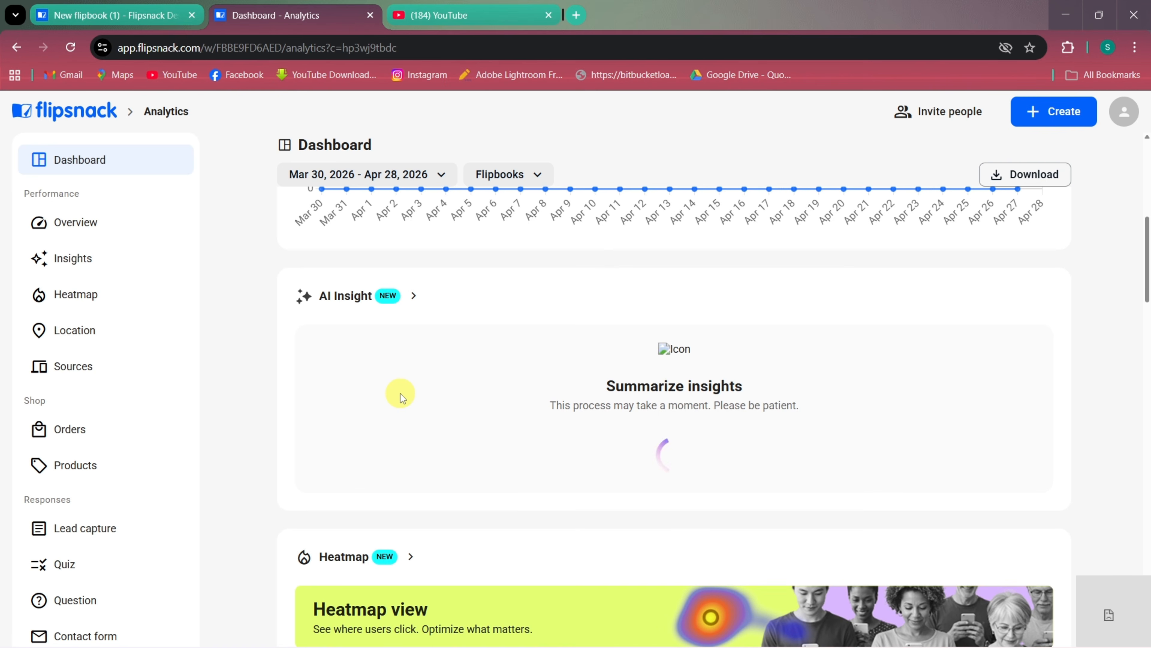
pyautogui.click(367, 487)
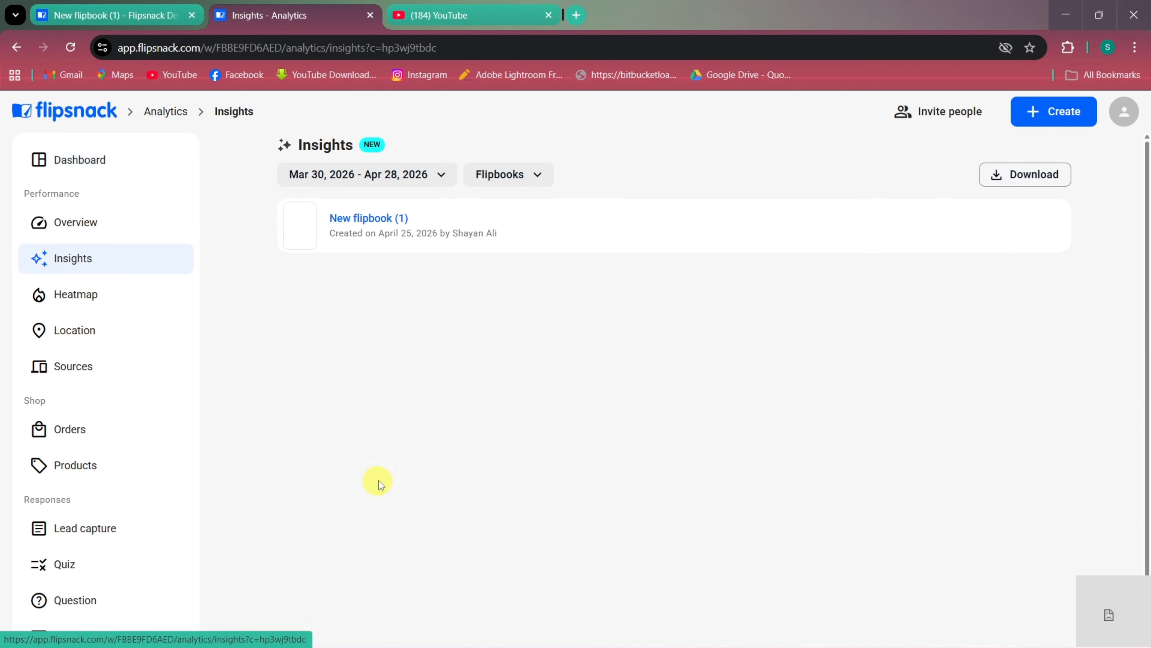
pyautogui.scroll(-8, 383, 480)
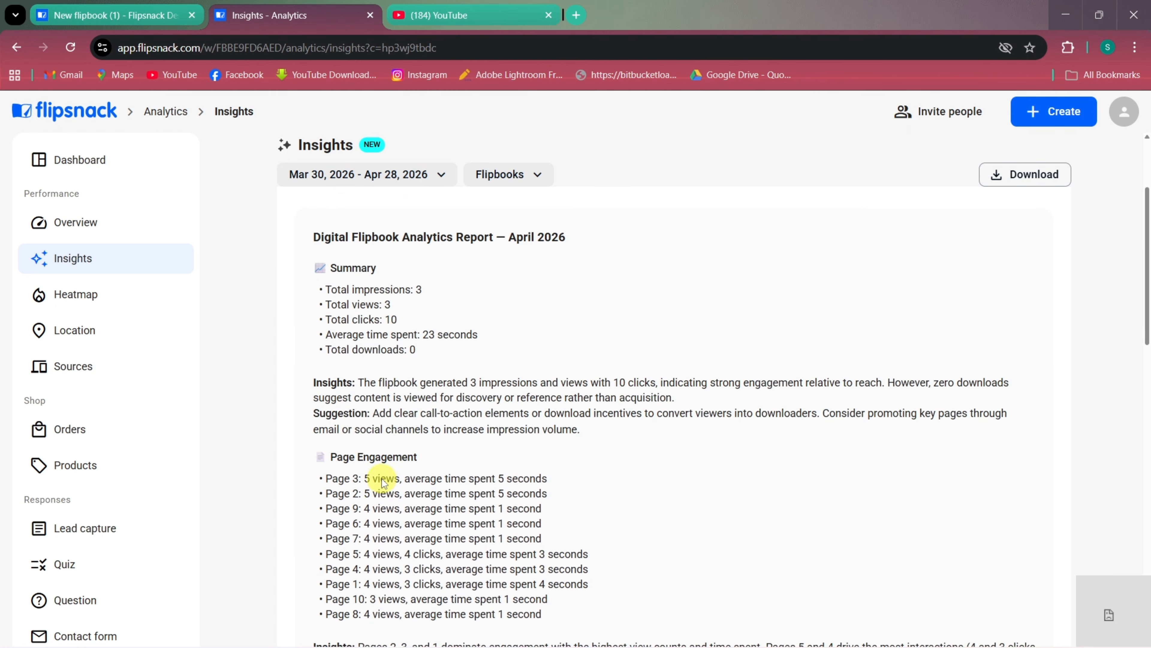
pyautogui.scroll(-15, 383, 479)
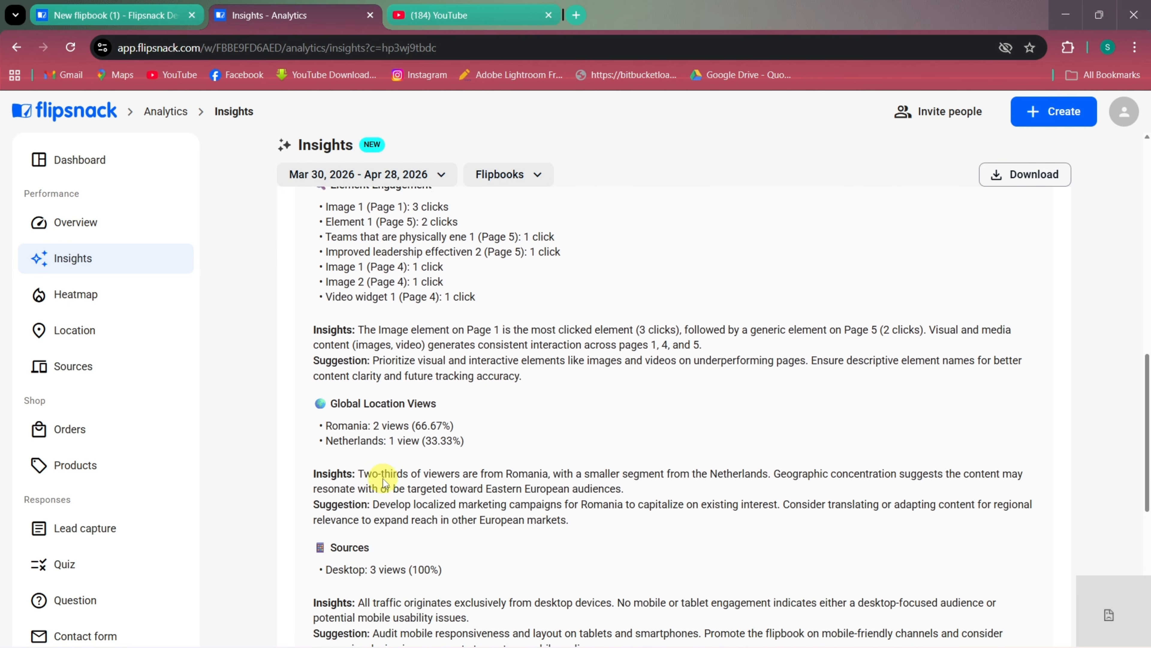
pyautogui.scroll(12, 382, 479)
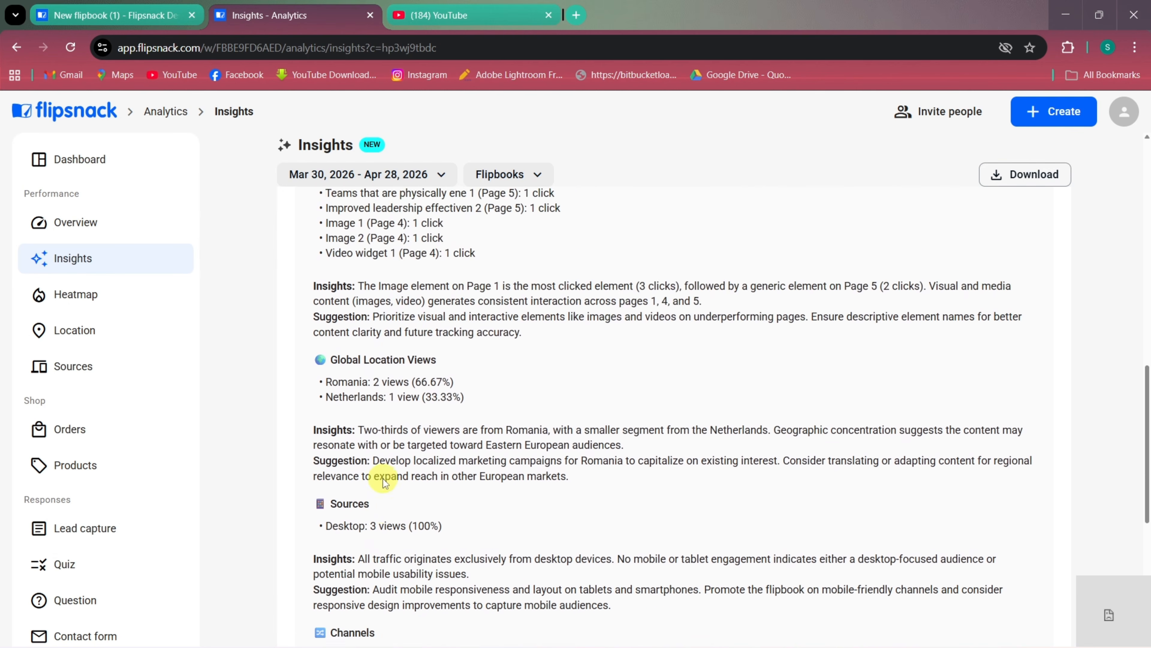
# Step: Return to the analytics dashboard, open the flipbook's Heatmap, and examine the clicks per page element
pyautogui.hotkey('alt', 'Left')
pyautogui.scroll(-5, 619, 424)
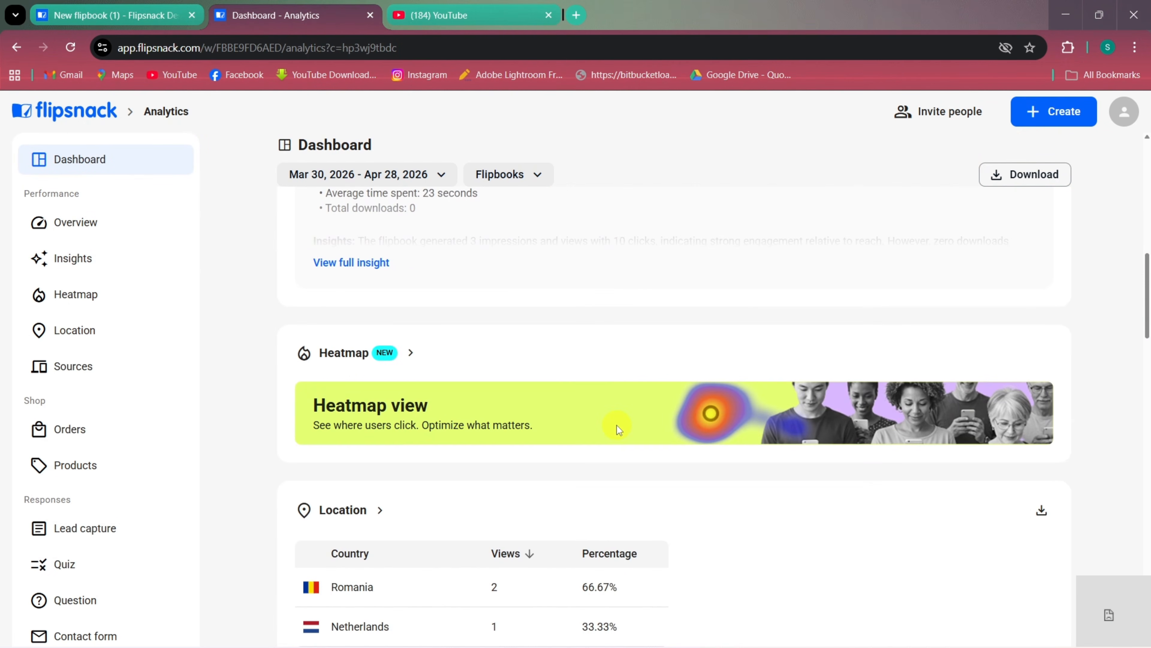
pyautogui.click(412, 355)
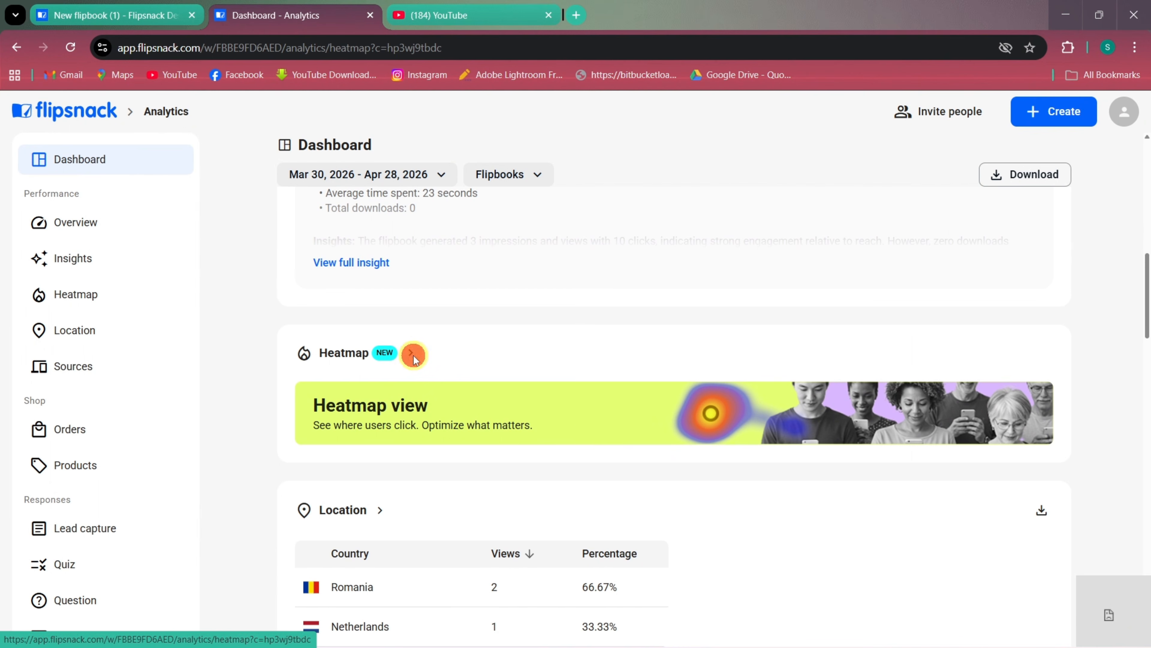
pyautogui.scroll(-1, 412, 356)
pyautogui.scroll(-4, 412, 356)
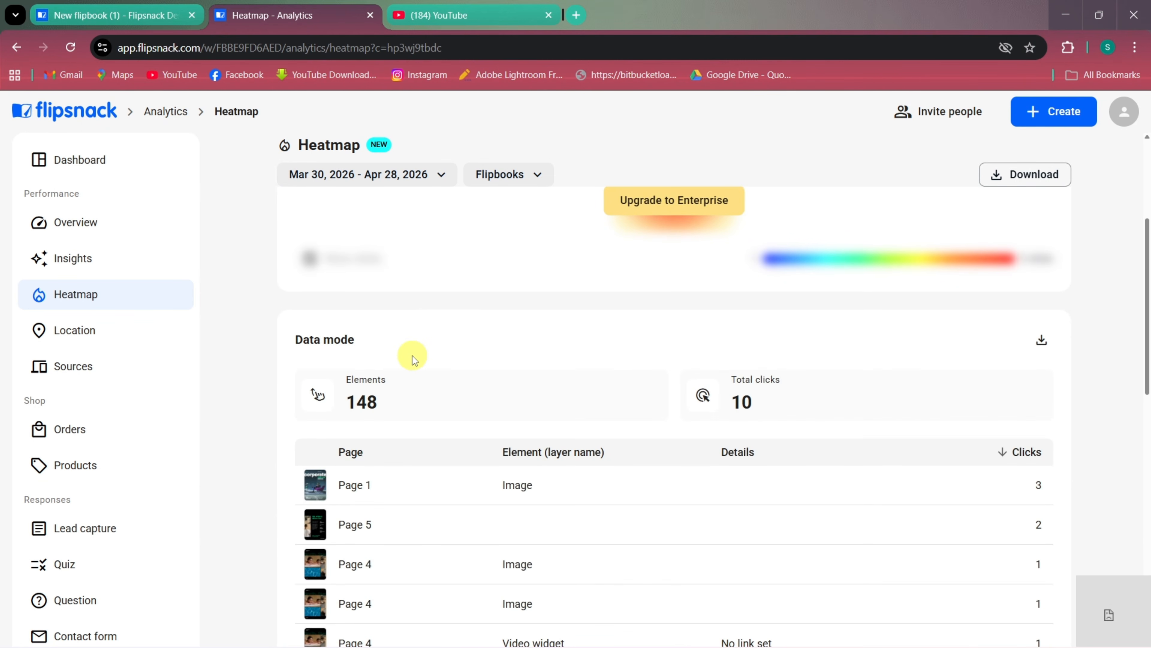
pyautogui.scroll(-8, 412, 356)
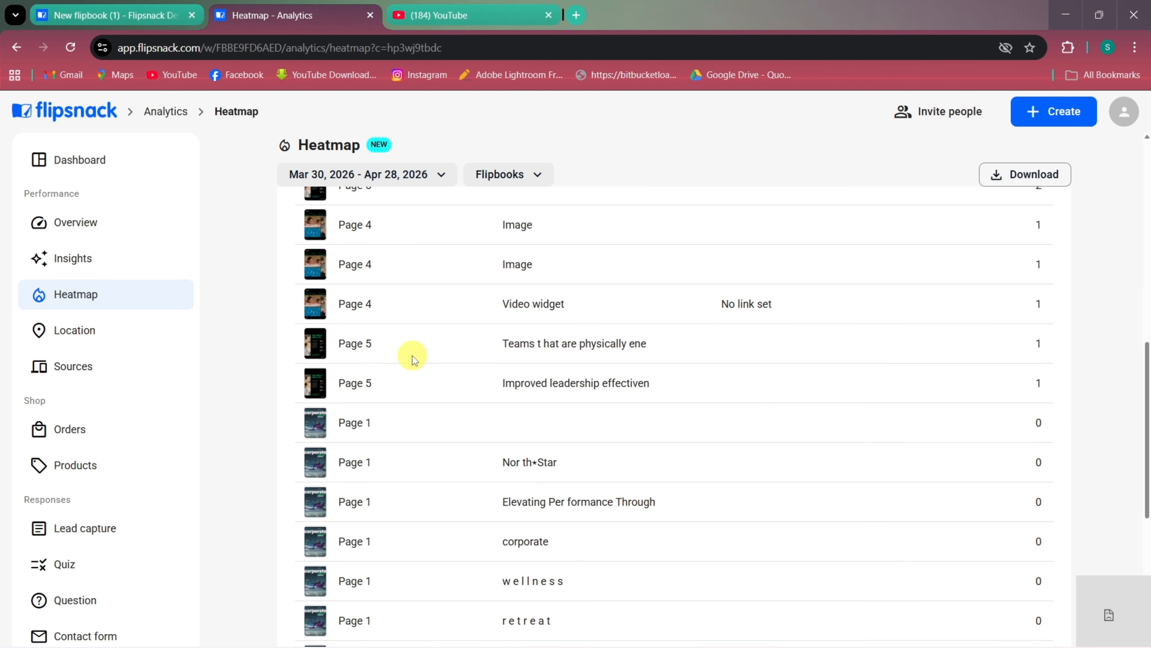
pyautogui.scroll(-3, 412, 356)
pyautogui.scroll(9, 412, 356)
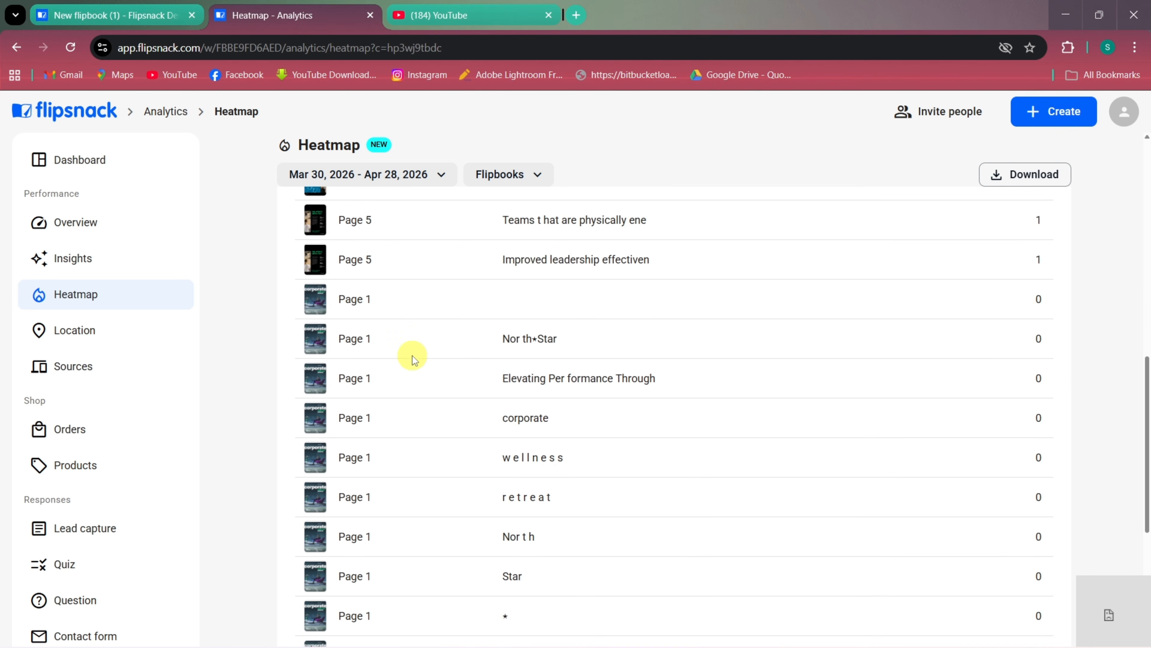
pyautogui.scroll(6, 412, 356)
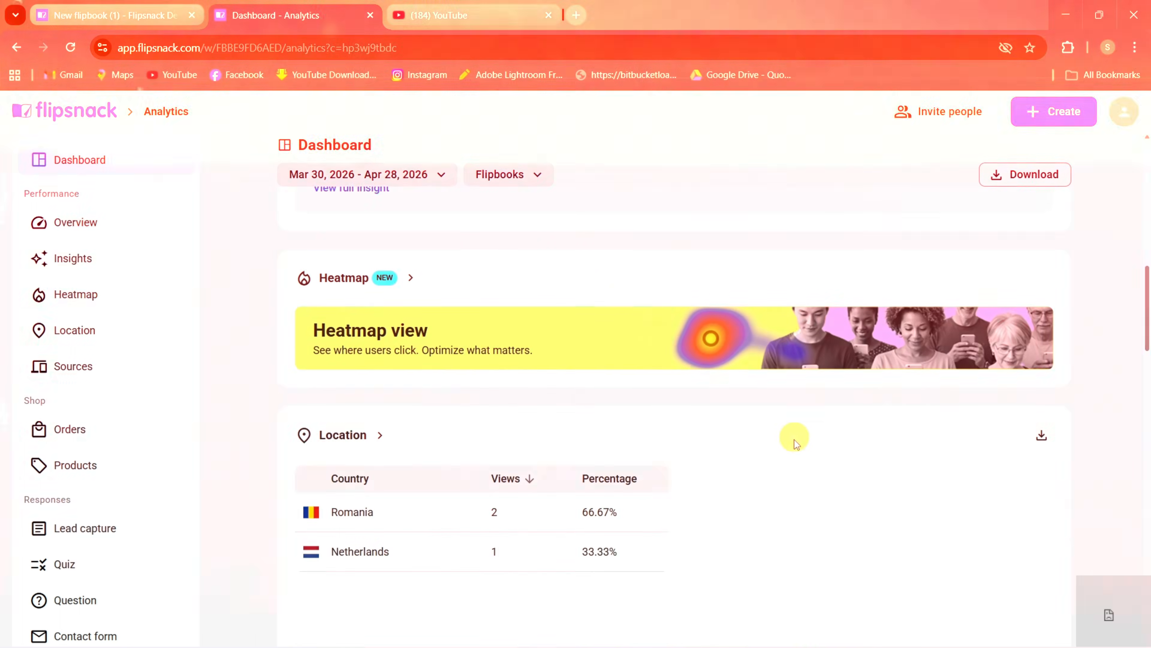
# Step: Look through the analytics dashboard's Location, Sources, Quiz, Question and Contact form sections, and return to its Overview summary
pyautogui.scroll(-3, 769, 461)
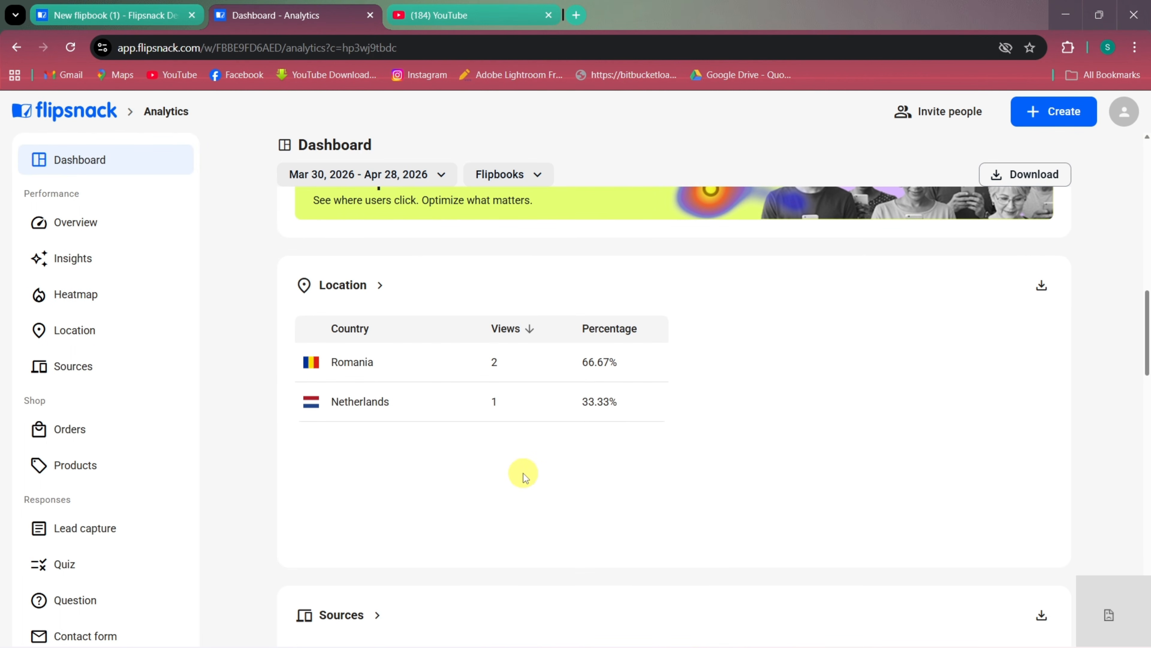
pyautogui.scroll(-8, 524, 476)
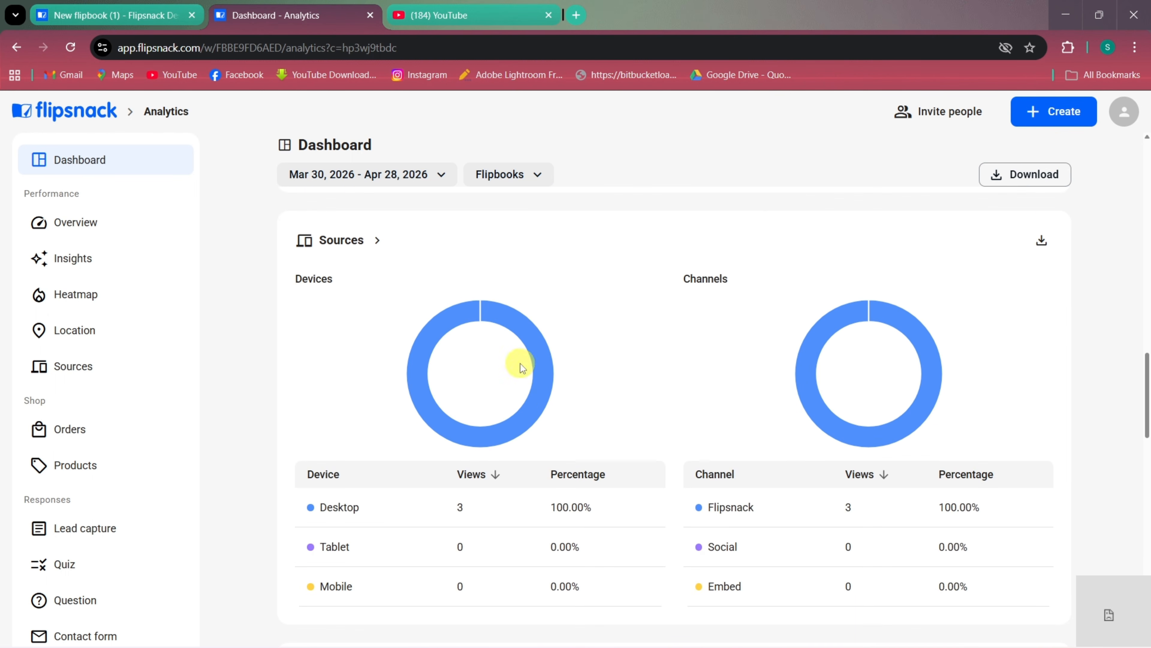
pyautogui.scroll(-8, 610, 554)
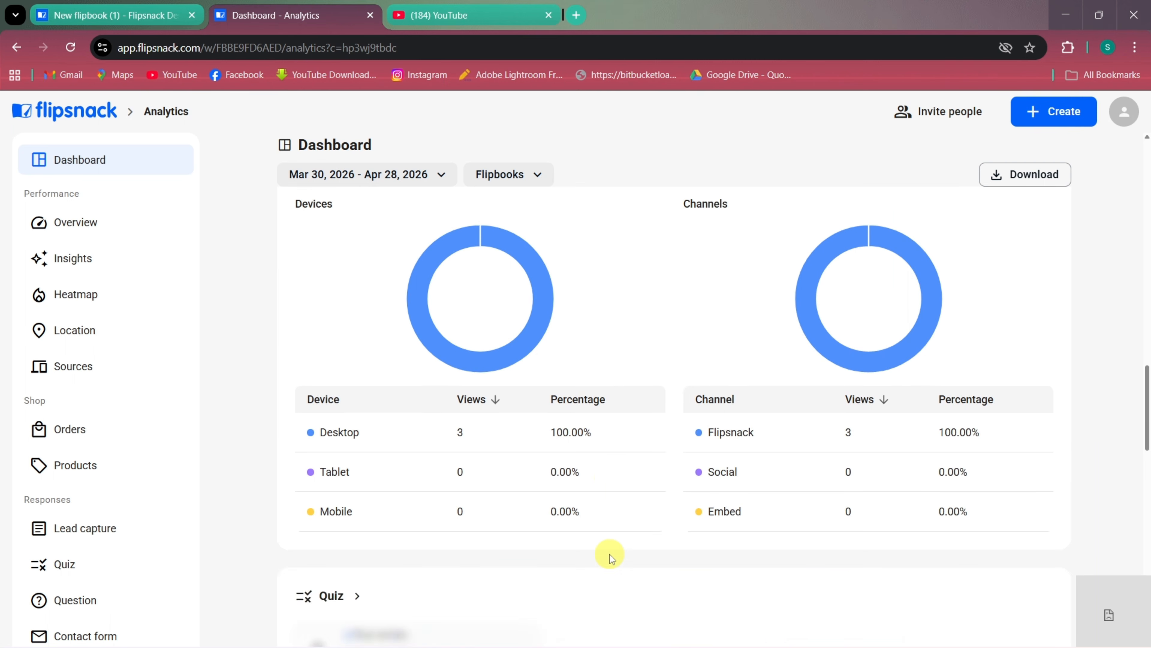
pyautogui.scroll(-10, 610, 554)
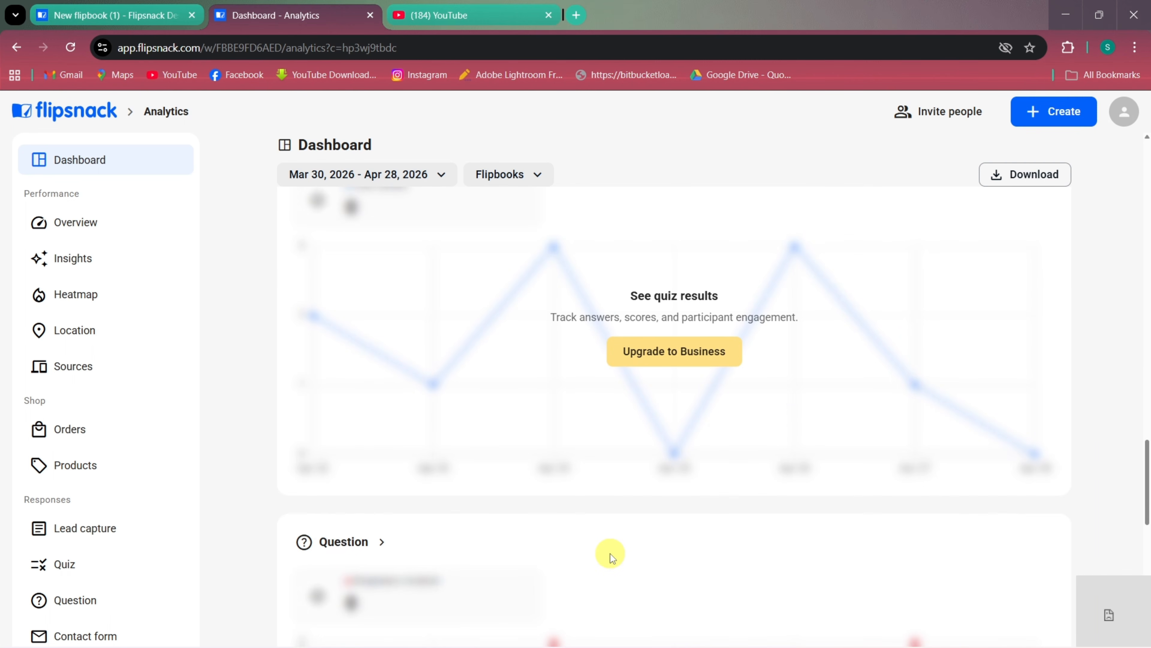
pyautogui.scroll(-7, 609, 553)
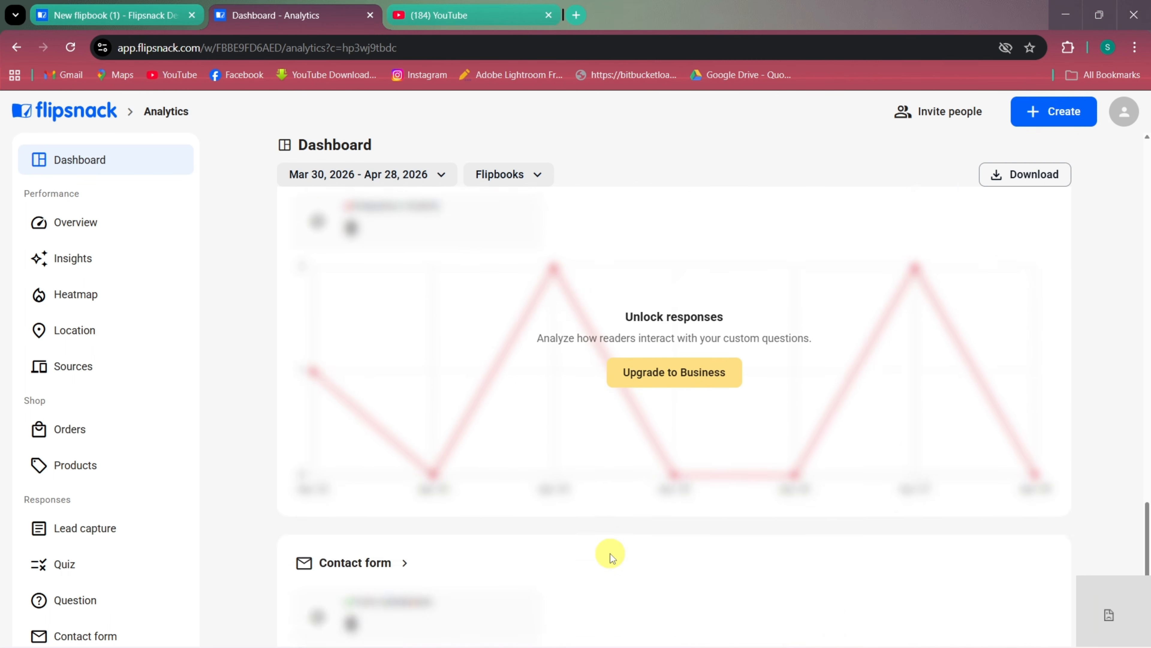
pyautogui.scroll(20, 610, 552)
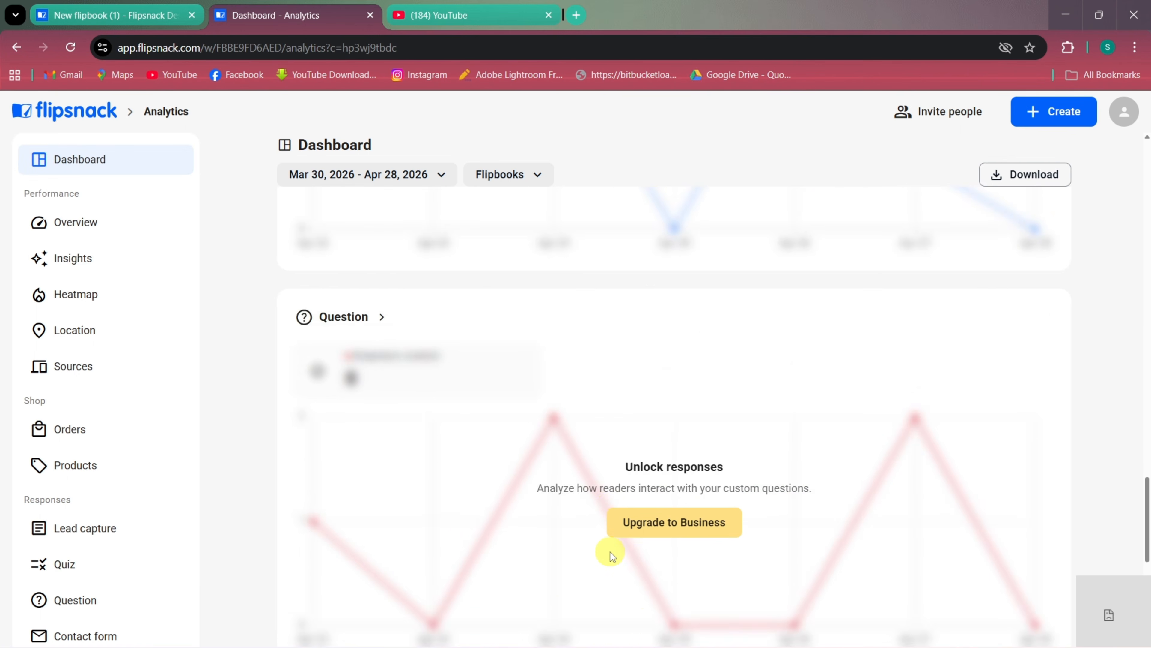
pyautogui.scroll(20, 610, 554)
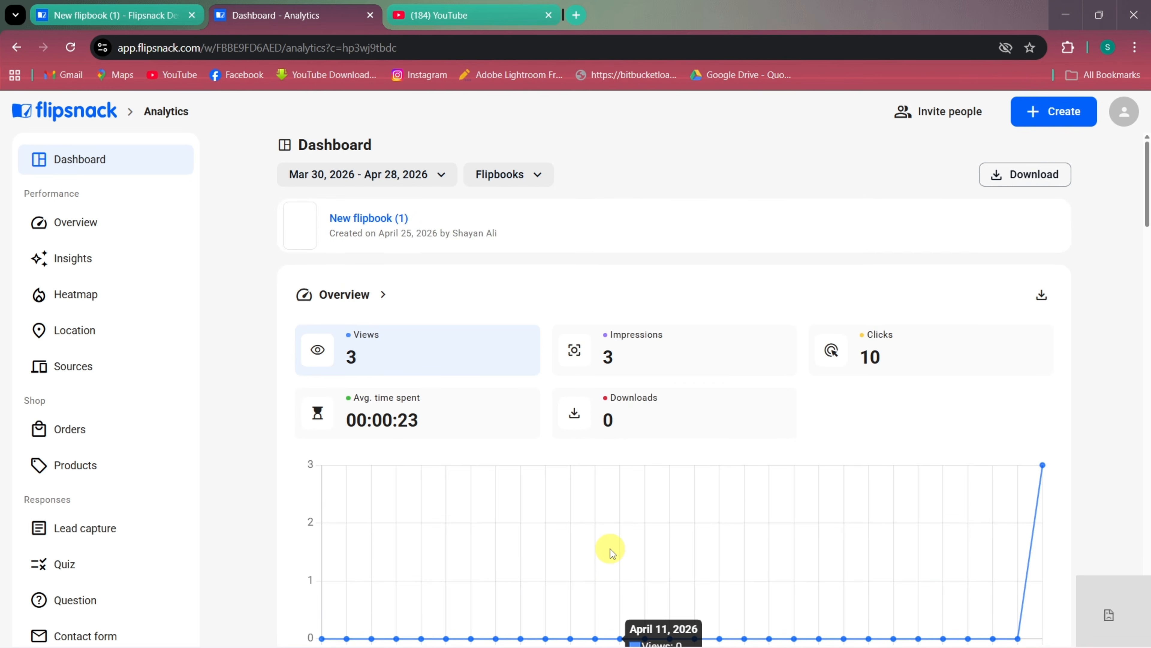
# Step: Open the flipbook's detailed Overview analytics and examine the views chart and the page breakdown of views, clicks and average time
pyautogui.click(389, 296)
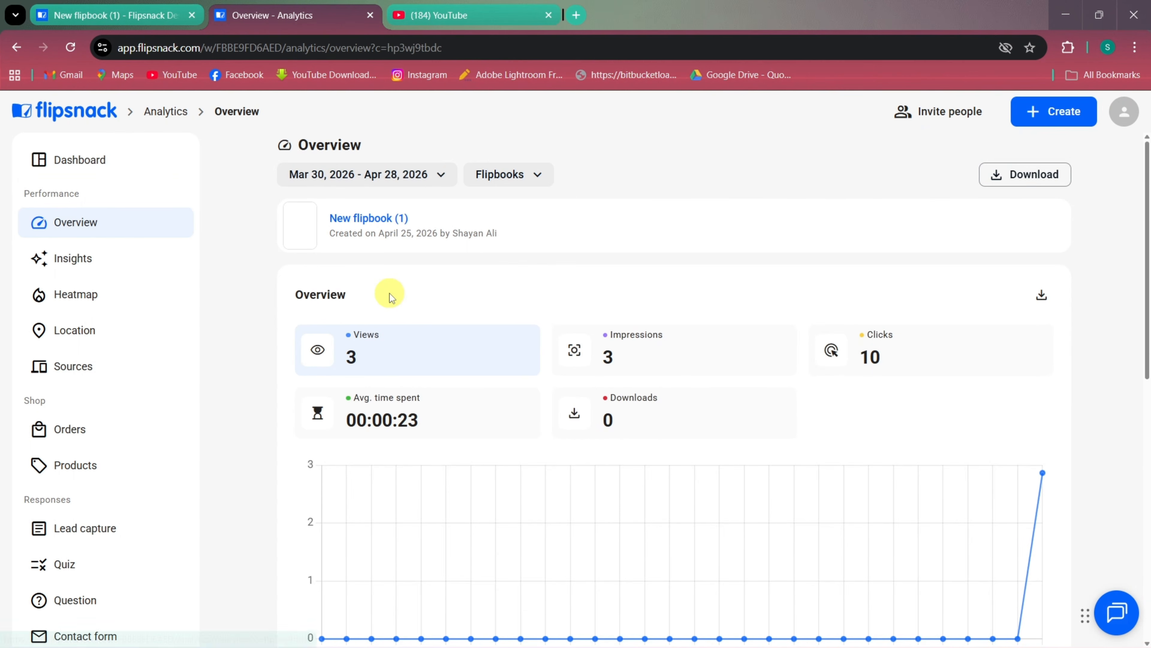
pyautogui.scroll(-10, 536, 499)
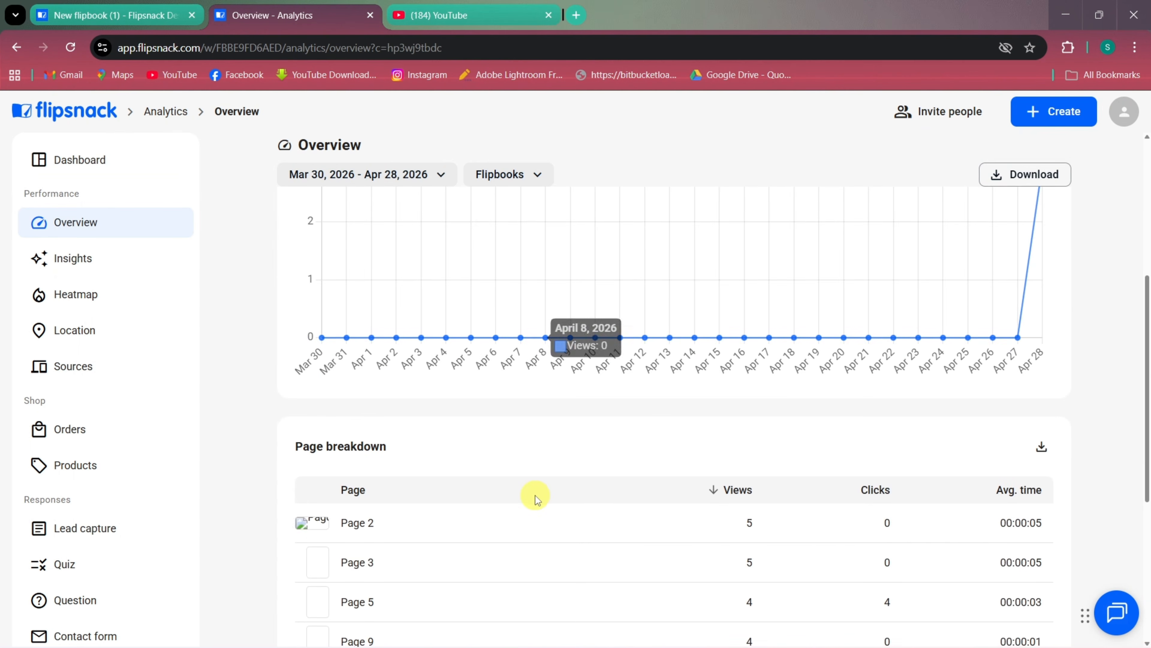
pyautogui.scroll(-3, 536, 499)
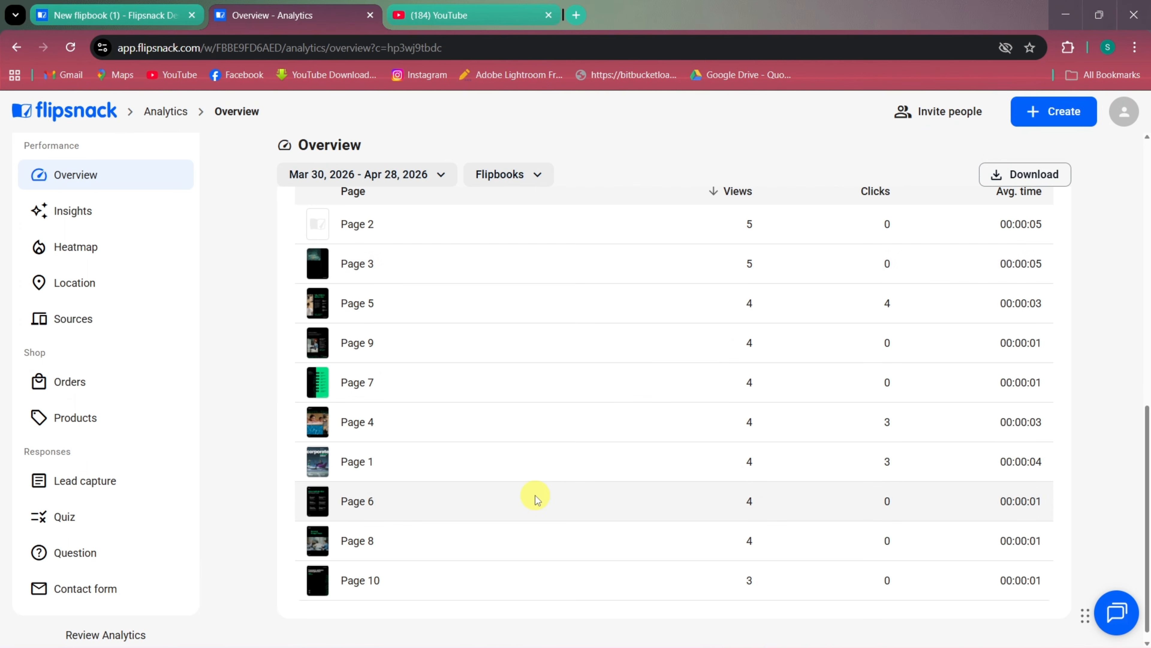
pyautogui.scroll(2, 536, 499)
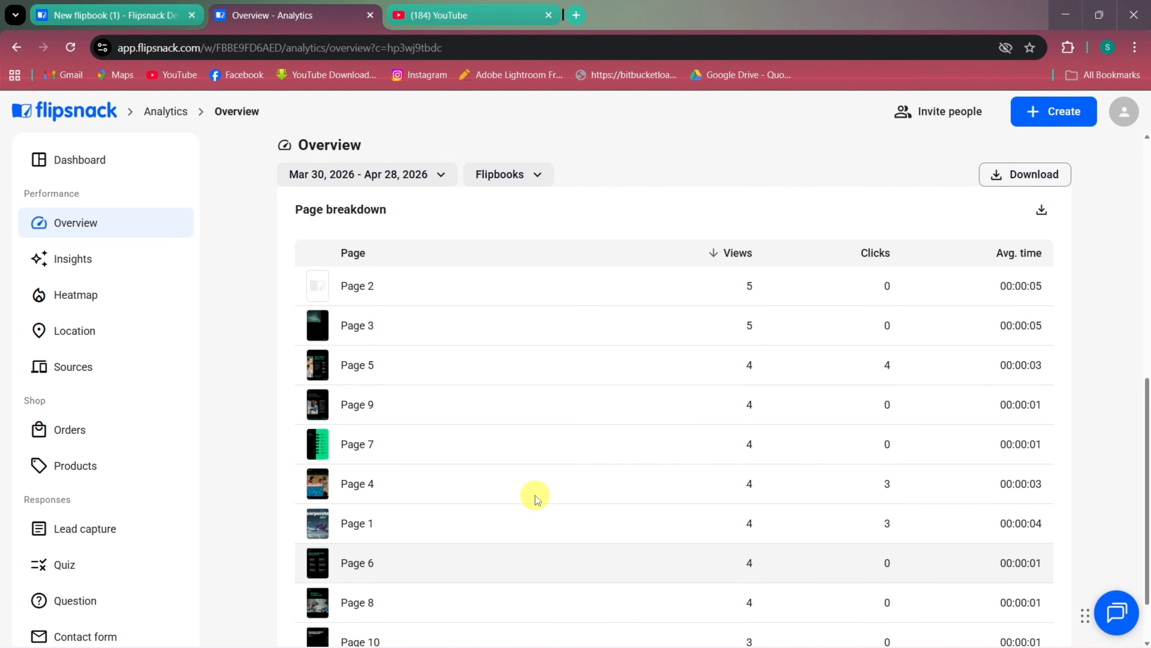
pyautogui.scroll(2, 537, 499)
pyautogui.scroll(2, 536, 499)
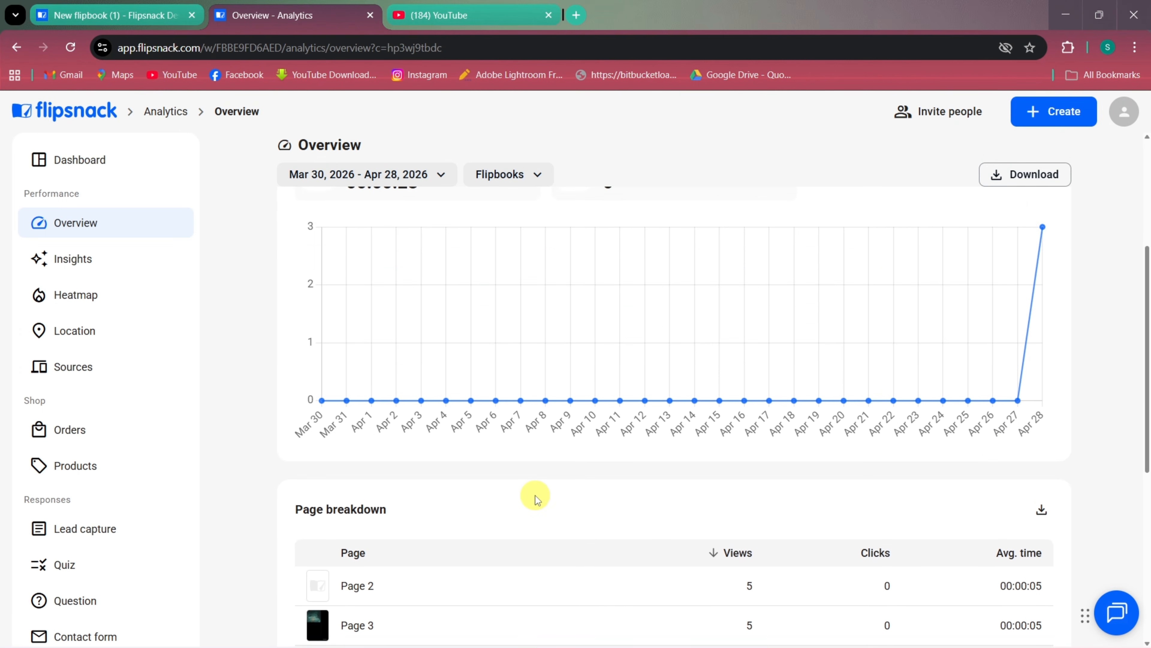
pyautogui.scroll(-7, 536, 499)
pyautogui.scroll(12, 536, 499)
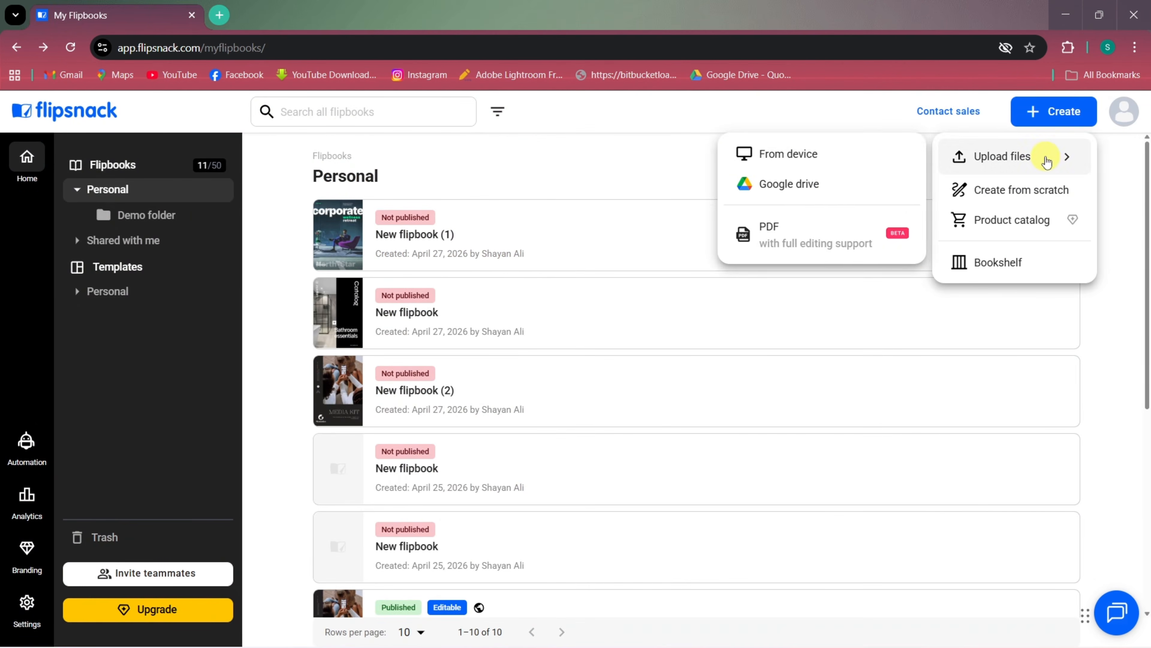
# Step: Upload the media kit PDF from the device as a new flipbook and open it in the design editor
pyautogui.click(771, 154)
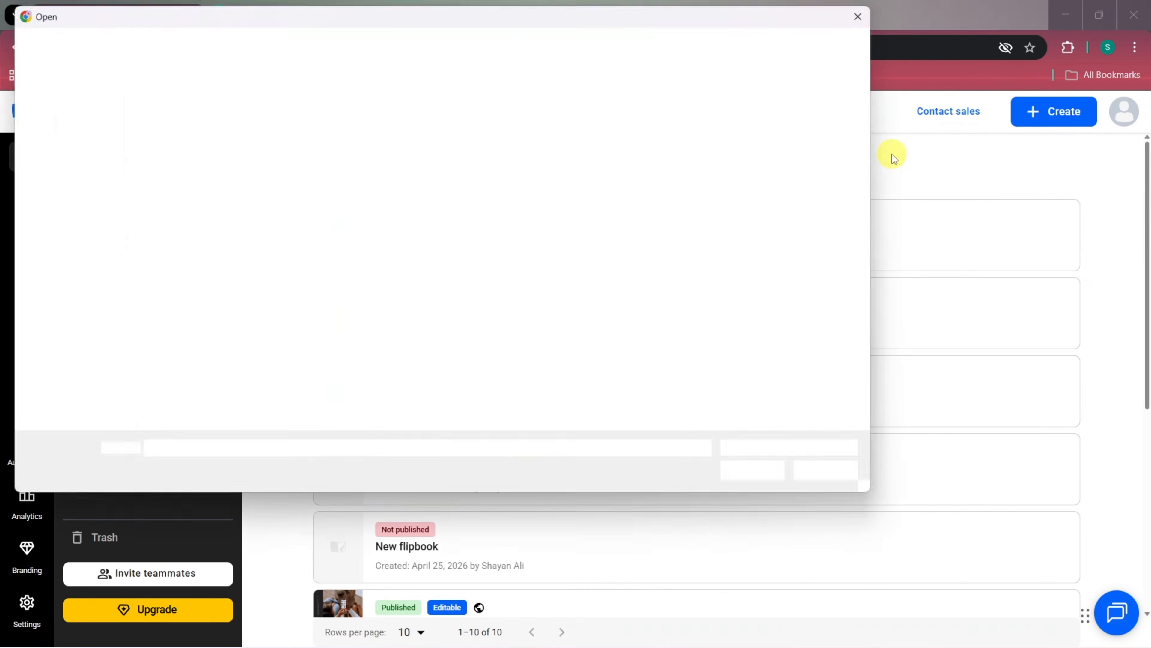
pyautogui.click(766, 475)
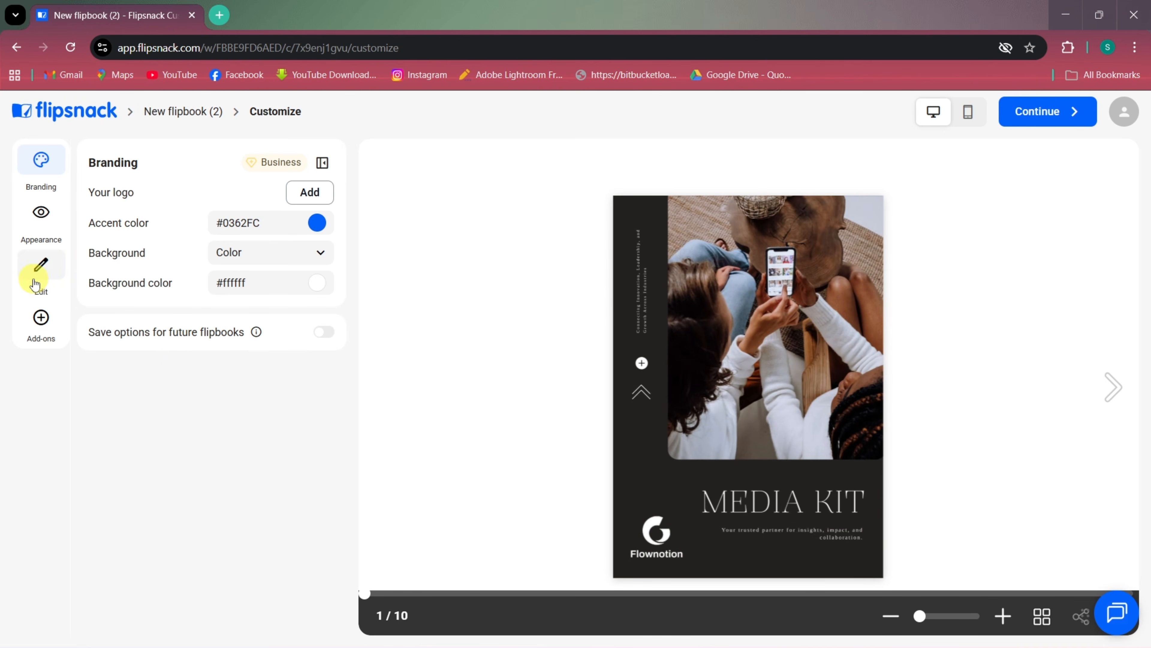
pyautogui.click(41, 268)
pyautogui.click(152, 224)
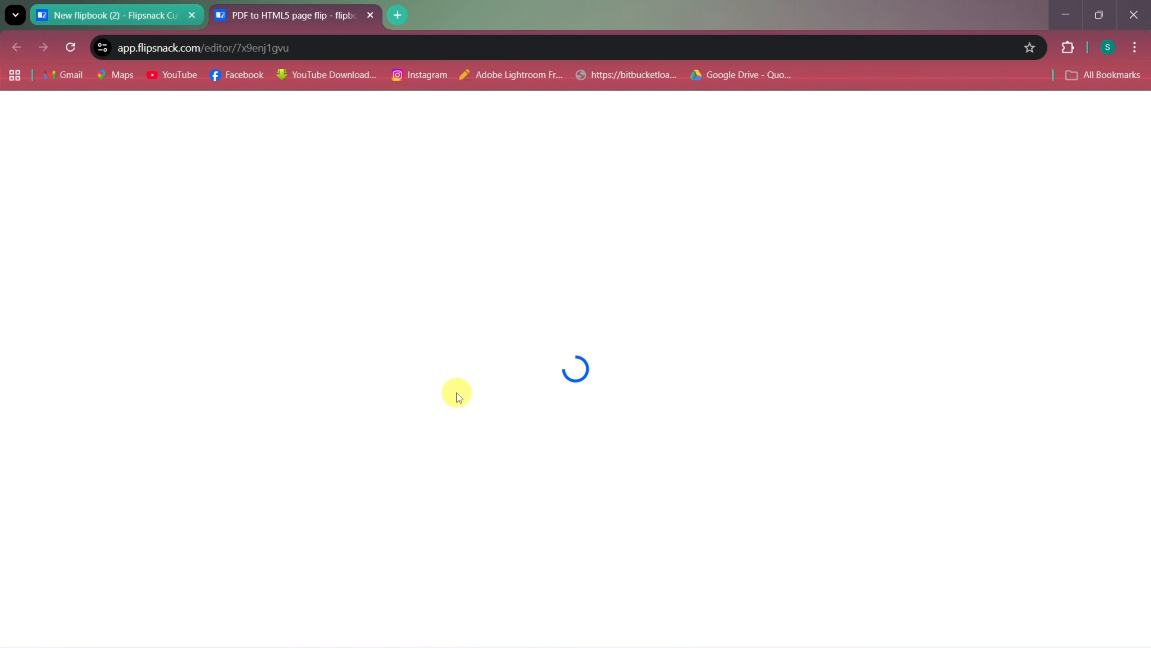
# Step: Place TikTok, YouTube and Instagram social buttons in a row below the Flowdesk text on page 9
pyautogui.scroll(-10, 535, 528)
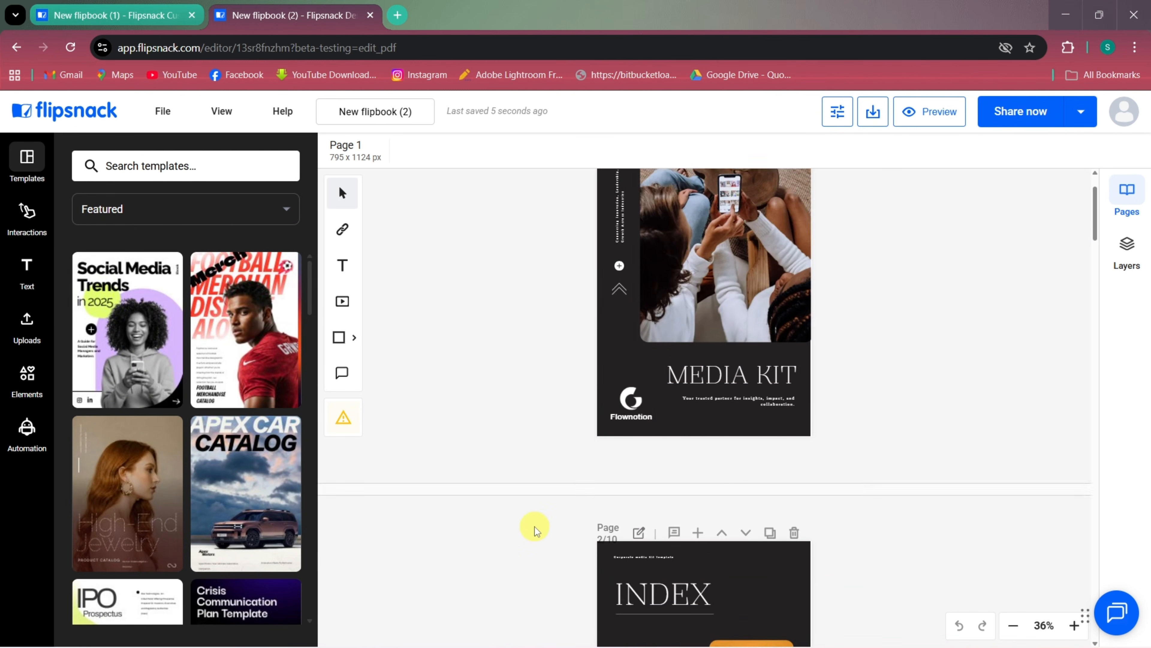
pyautogui.scroll(-15, 535, 528)
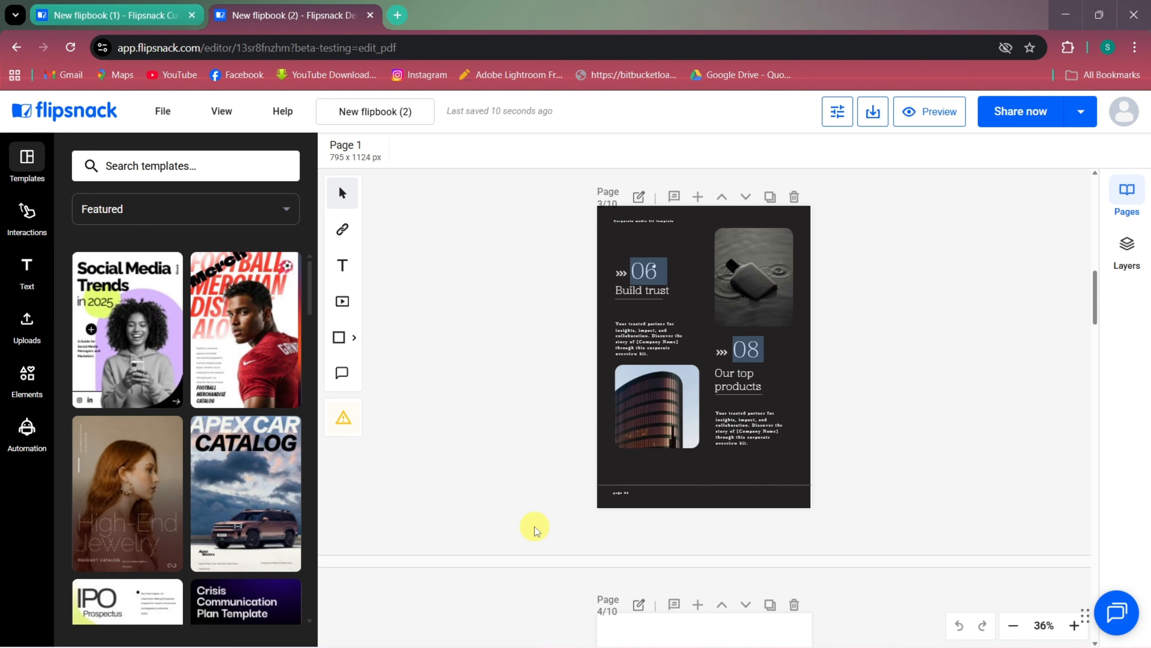
pyautogui.scroll(-15, 536, 531)
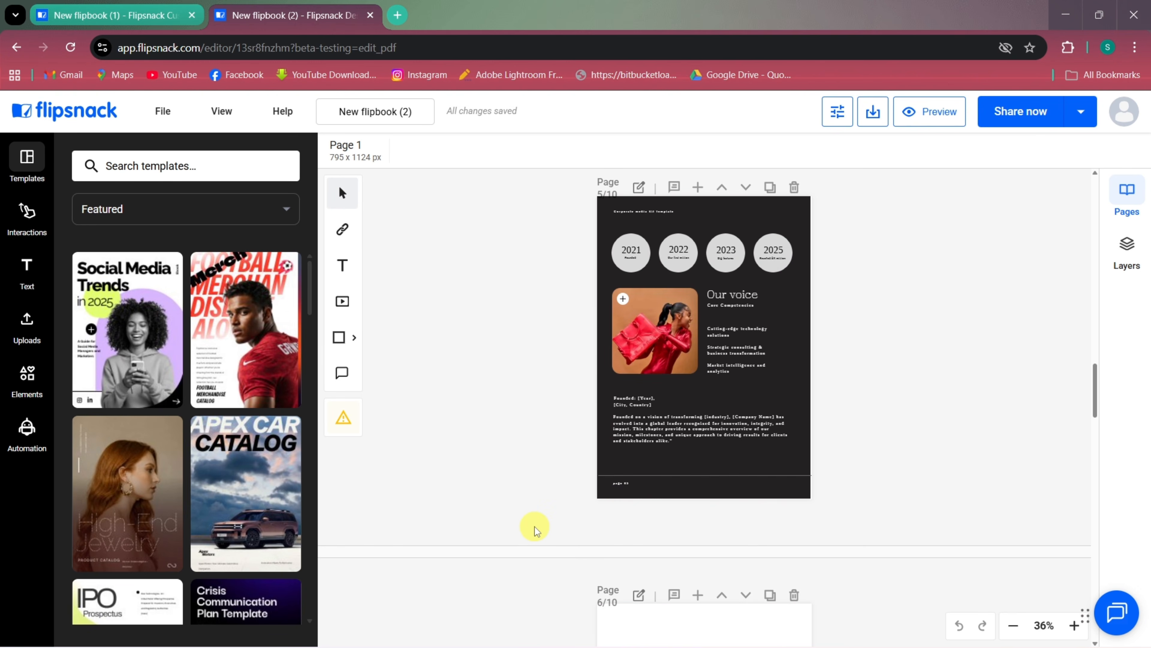
pyautogui.scroll(-15, 535, 529)
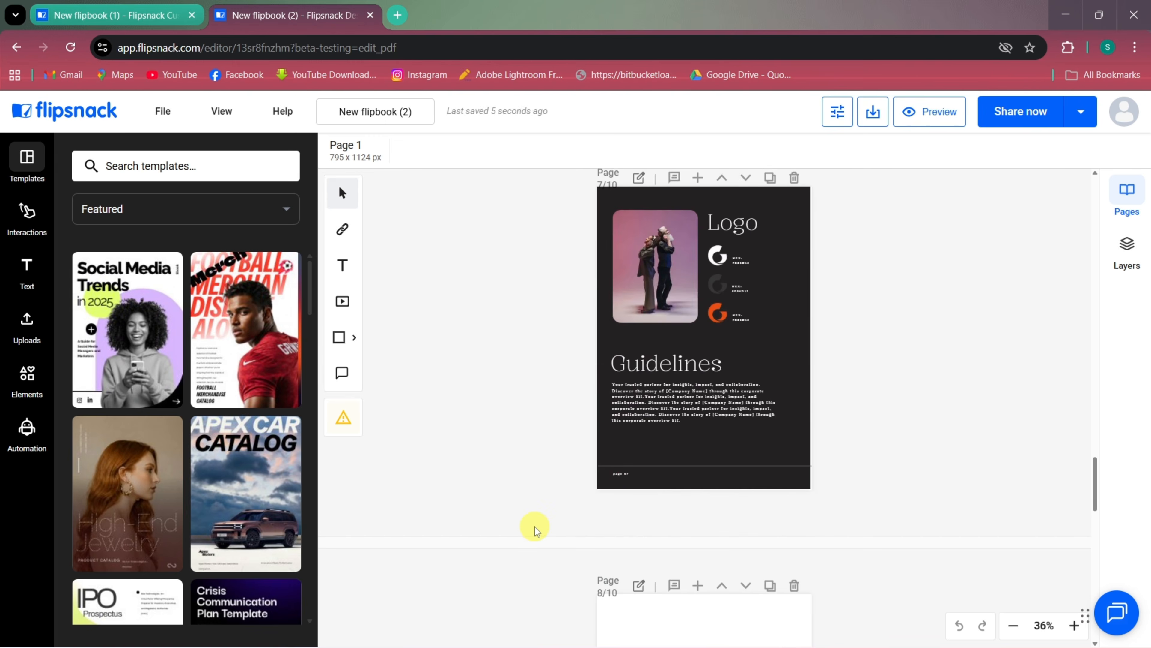
pyautogui.scroll(-5, 532, 521)
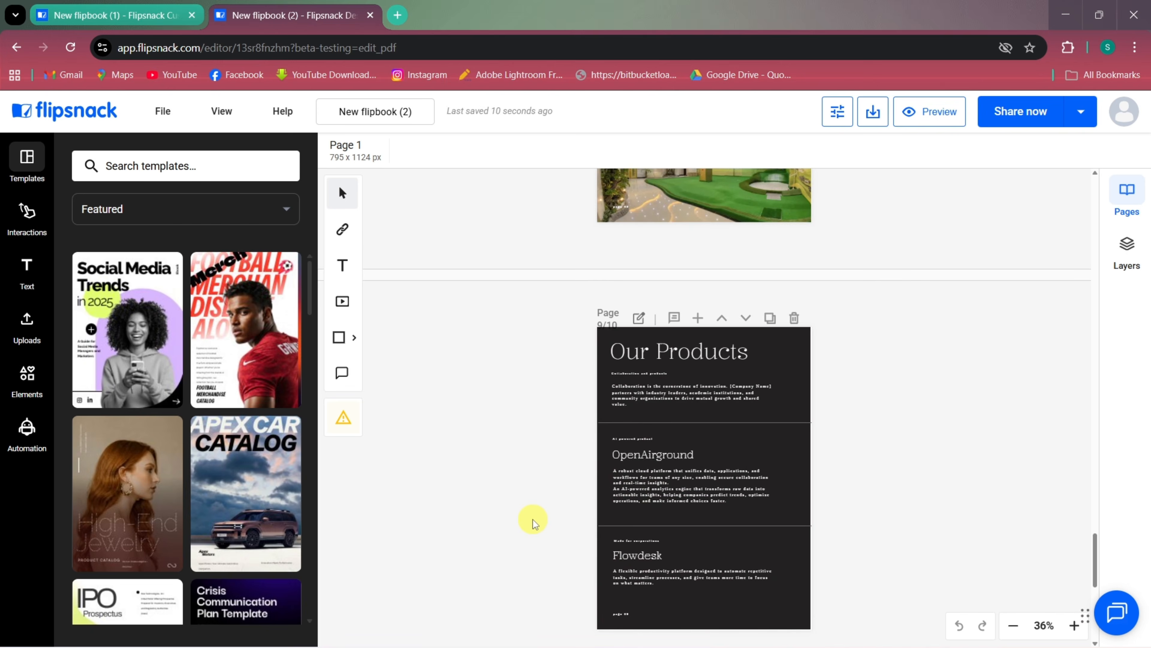
pyautogui.click(20, 210)
pyautogui.scroll(-5, 117, 404)
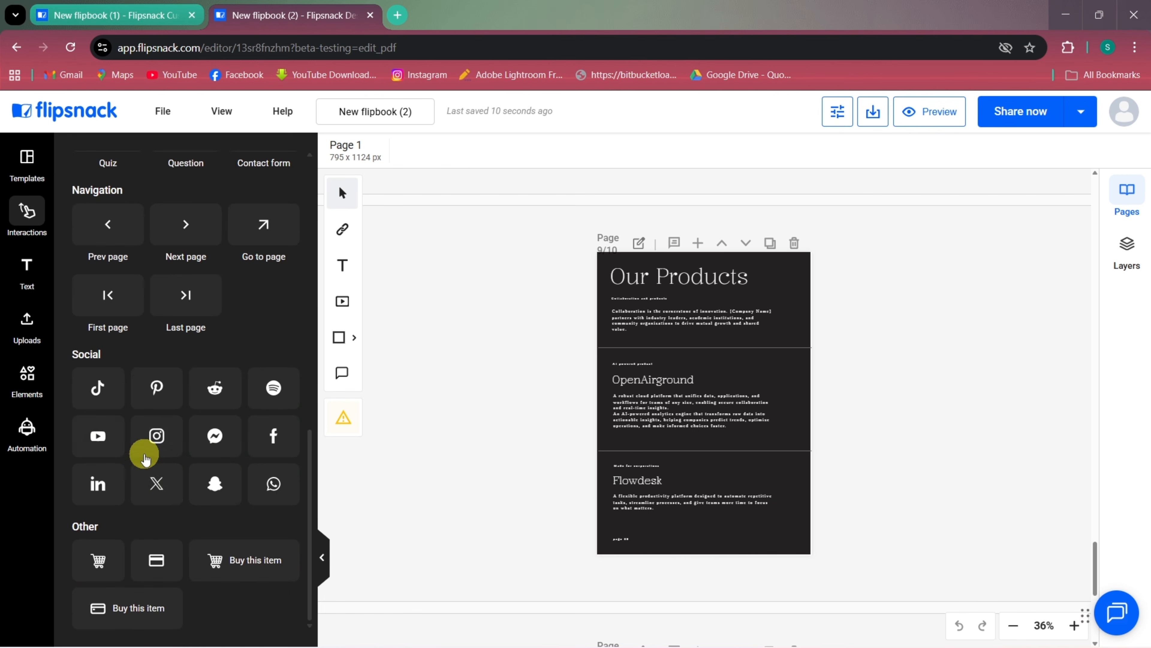
pyautogui.moveTo(159, 438); pyautogui.dragTo(748, 529)
pyautogui.click(102, 440)
pyautogui.click(97, 388)
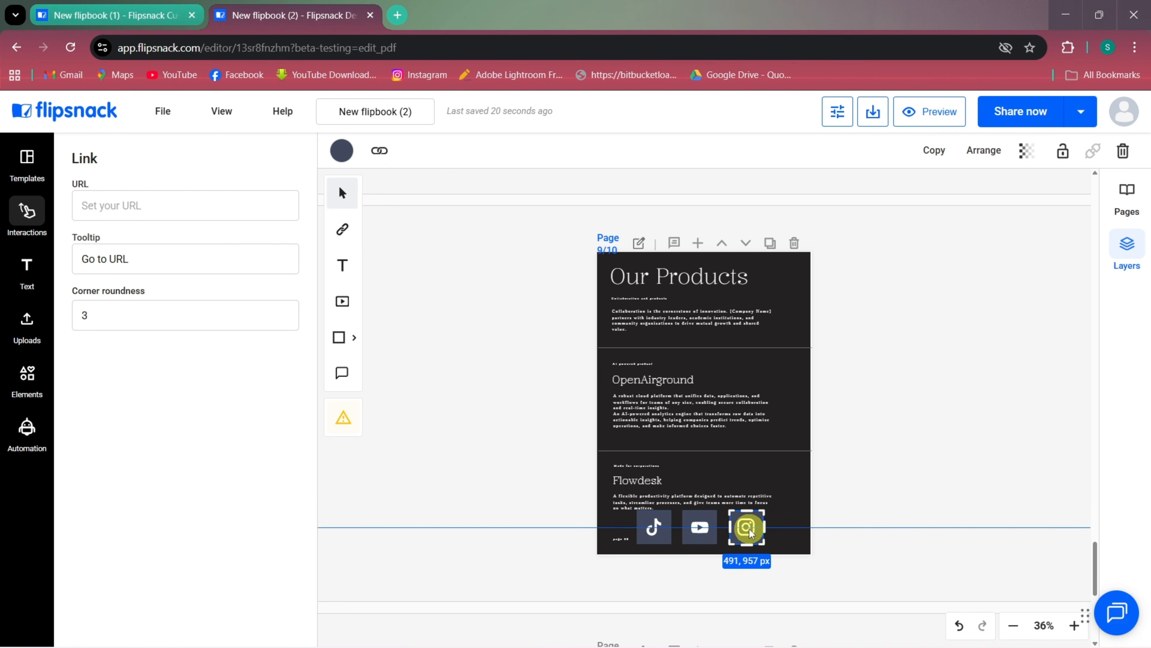
pyautogui.click(773, 529)
pyautogui.click(747, 528)
# Step: Lower the opacity of the Instagram, YouTube and TikTok buttons on page 9 so they look semi-transparent
pyautogui.click(109, 209)
pyautogui.click(654, 527)
pyautogui.click(746, 530)
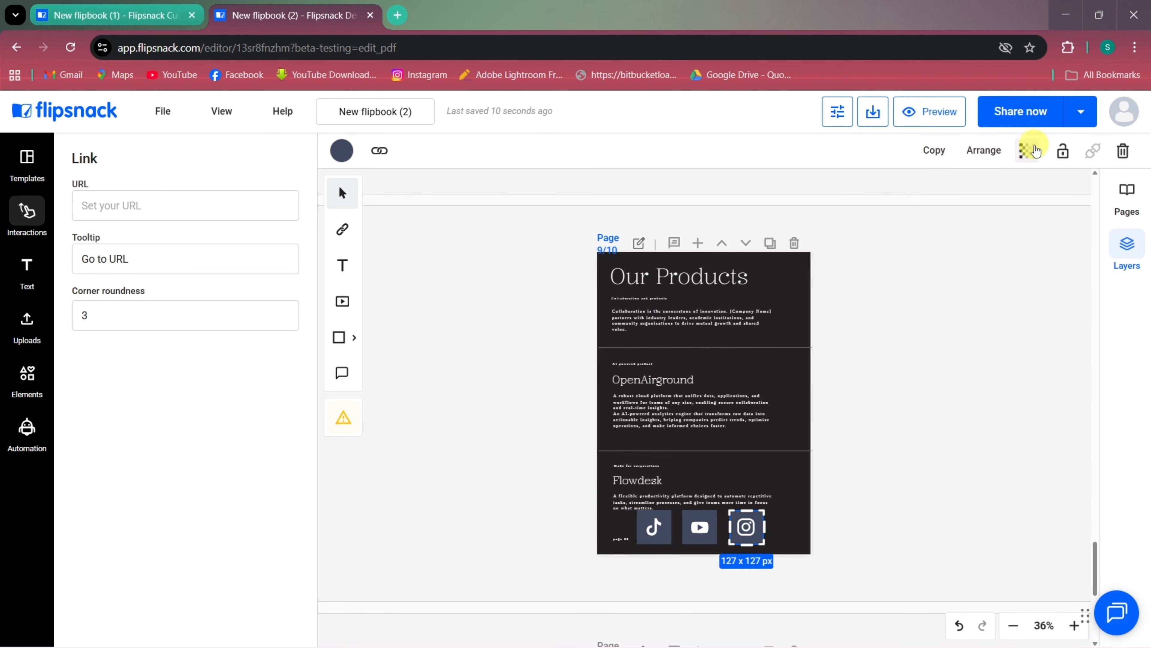
pyautogui.click(1027, 151)
pyautogui.moveTo(1016, 188); pyautogui.dragTo(966, 188)
pyautogui.click(700, 527)
pyautogui.click(1027, 151)
pyautogui.click(655, 528)
pyautogui.click(1028, 150)
pyautogui.click(496, 363)
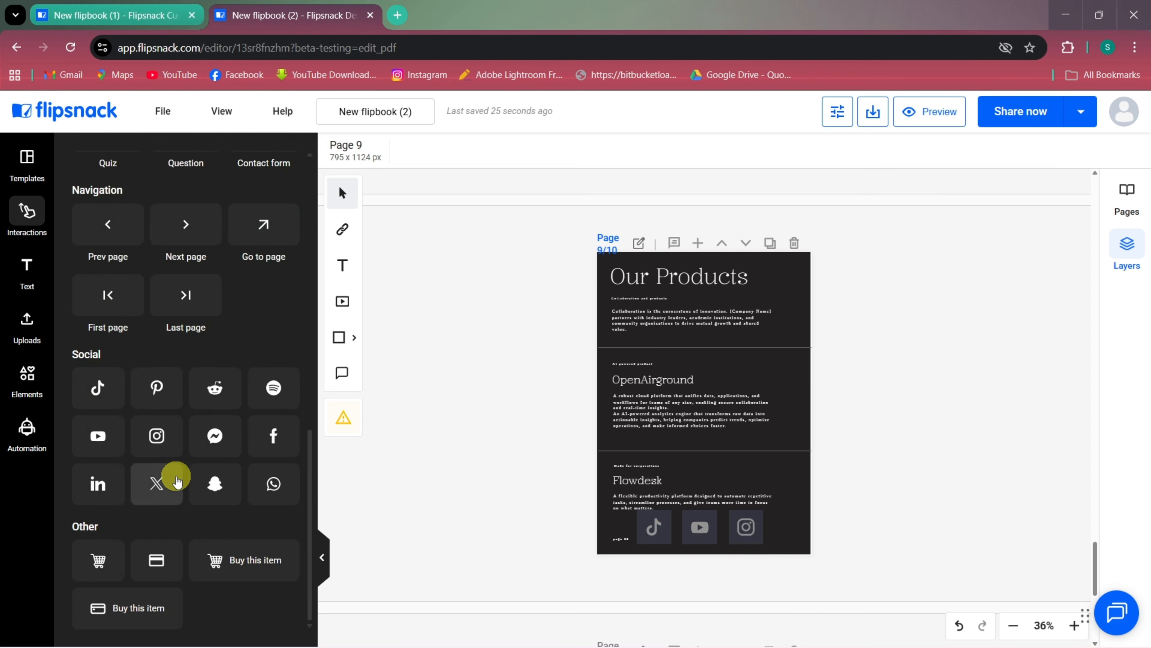
# Step: Publish New flipbook (2) and open it in the full-screen reading view
pyautogui.scroll(11, 175, 480)
pyautogui.scroll(10, 619, 465)
pyautogui.scroll(5, 653, 467)
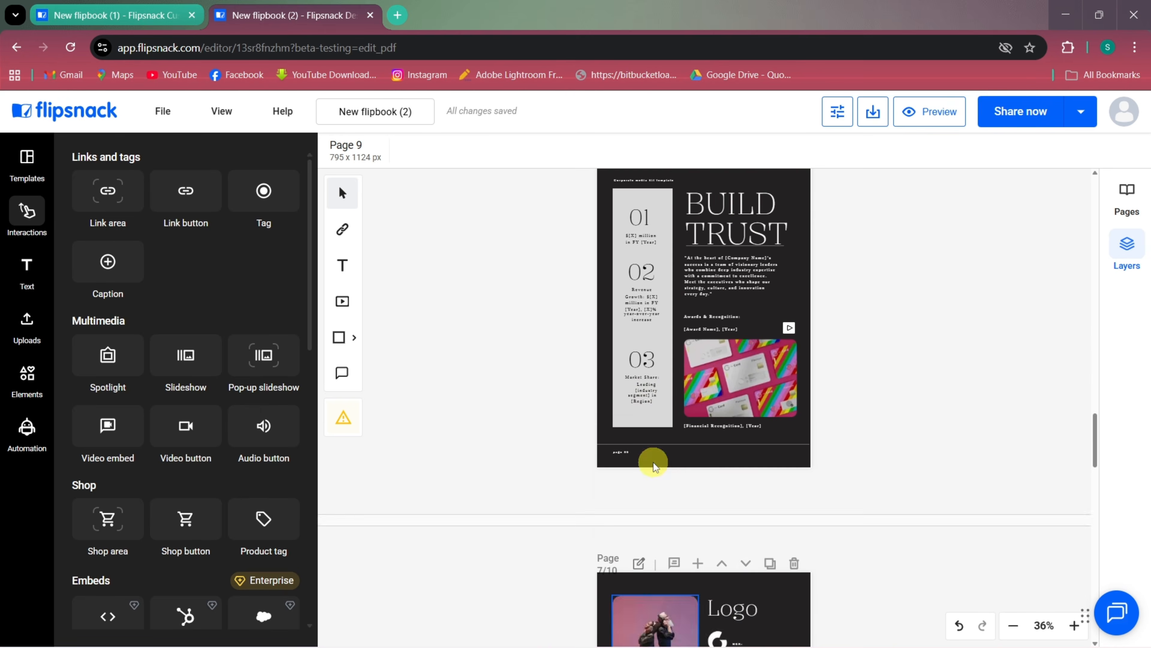
pyautogui.click(1020, 111)
pyautogui.click(728, 482)
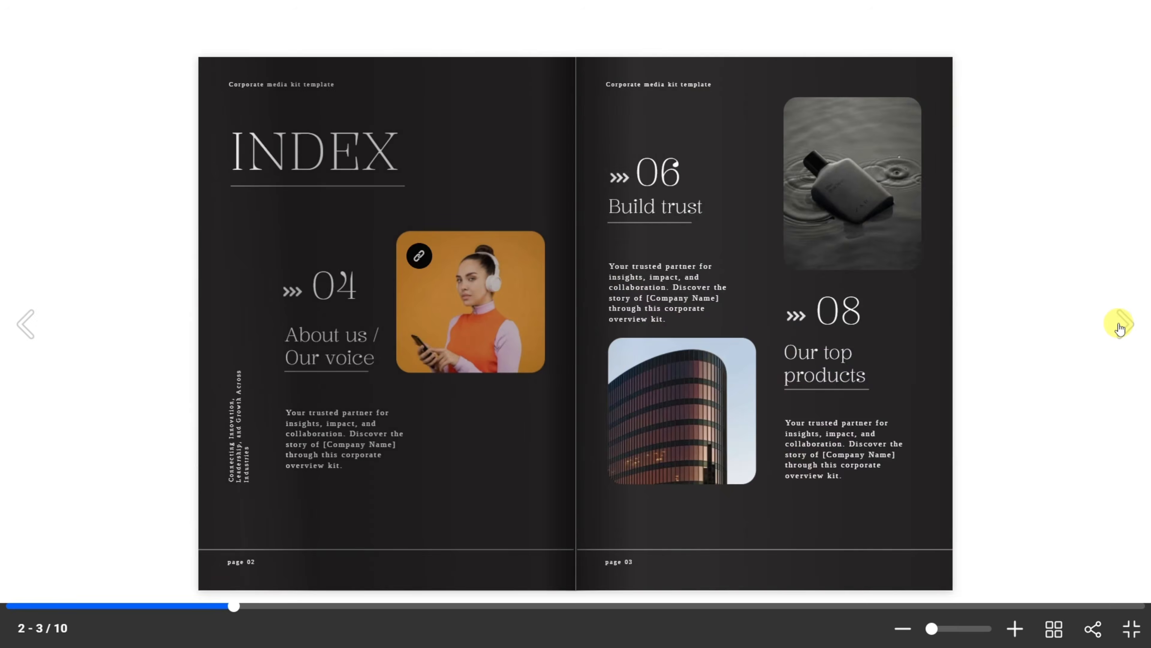
# Step: Page through the published flipbook to page 10 and back, checking the social buttons on the Our Products page
pyautogui.click(1127, 326)
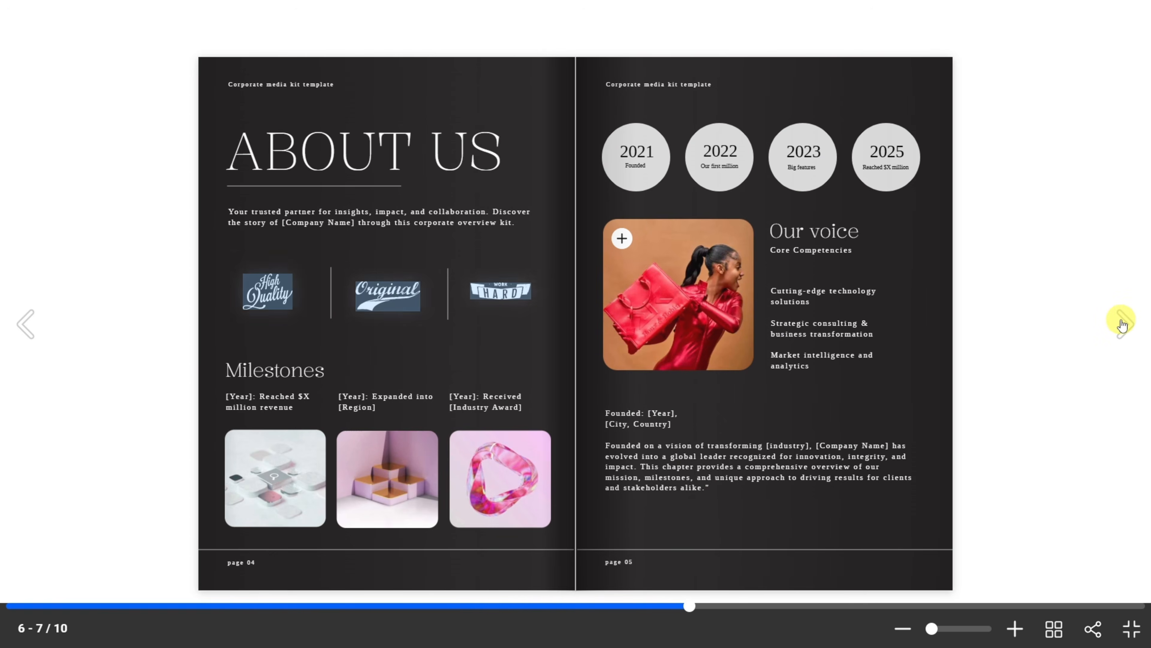
pyautogui.click(1123, 322)
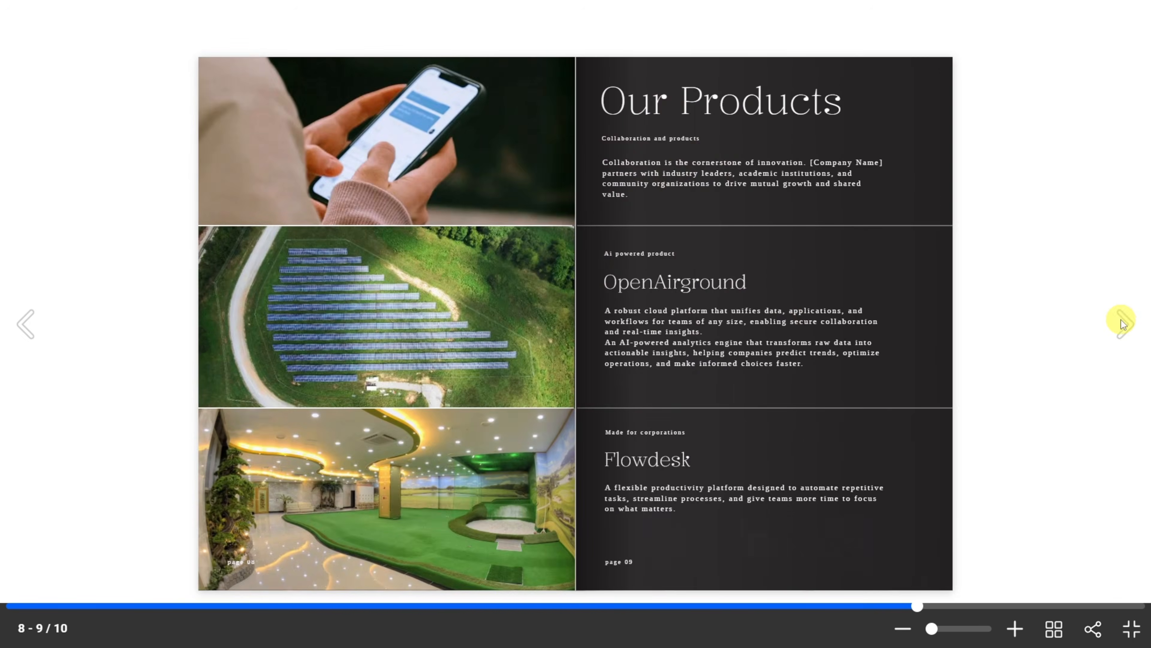
pyautogui.click(1122, 322)
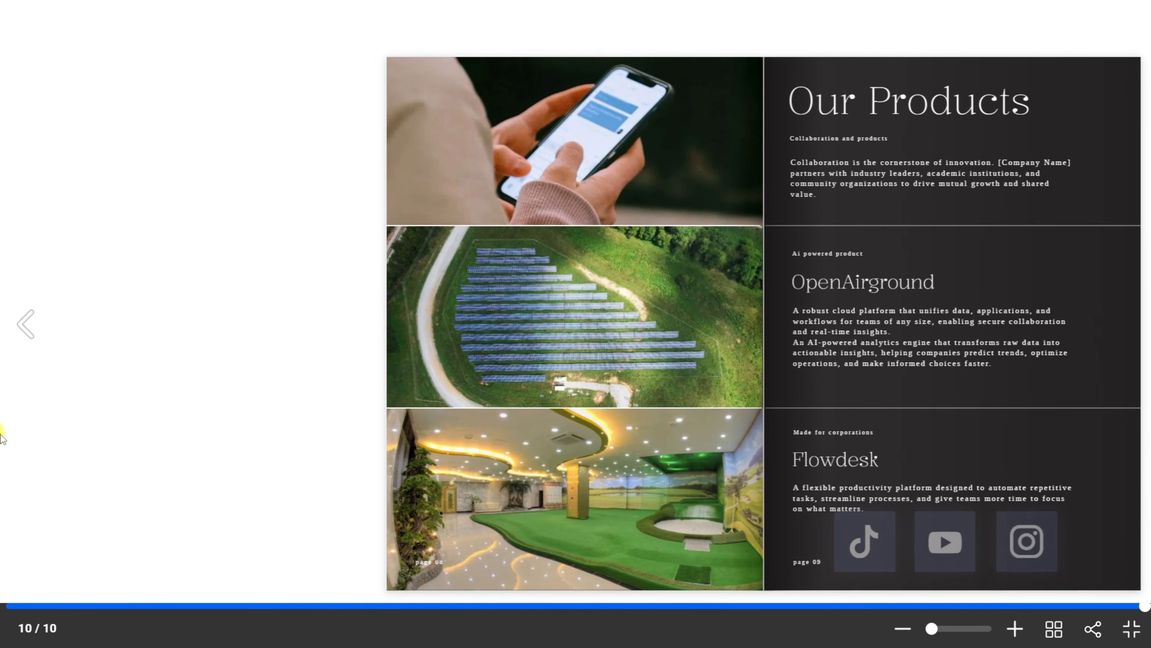
pyautogui.click(28, 317)
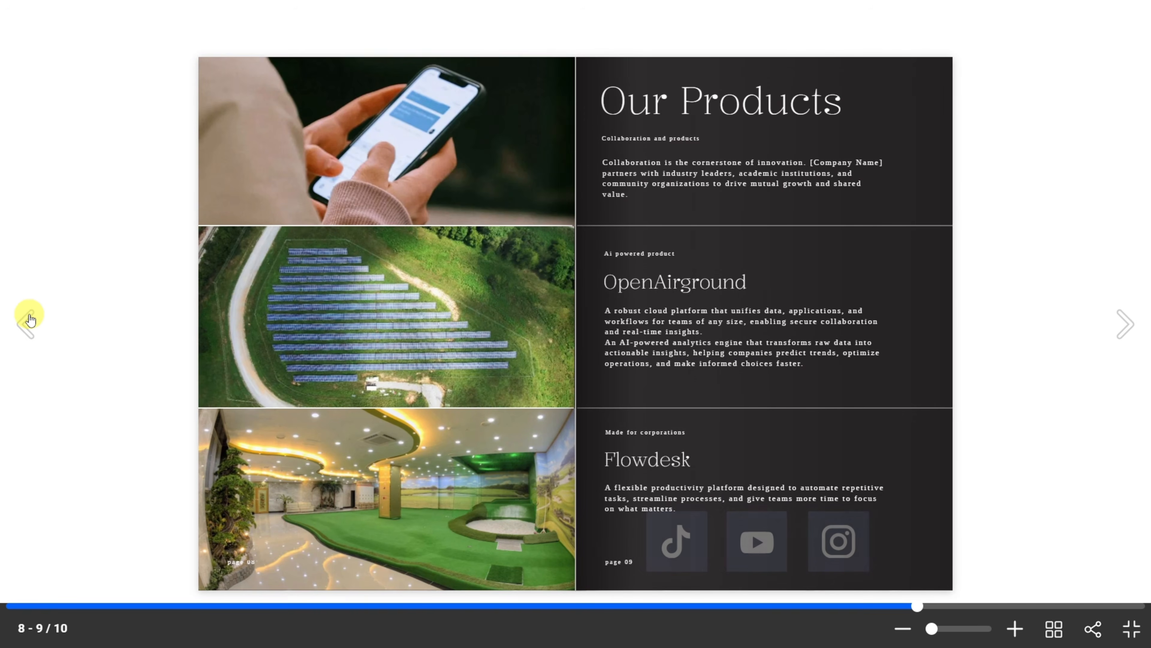
pyautogui.click(27, 328)
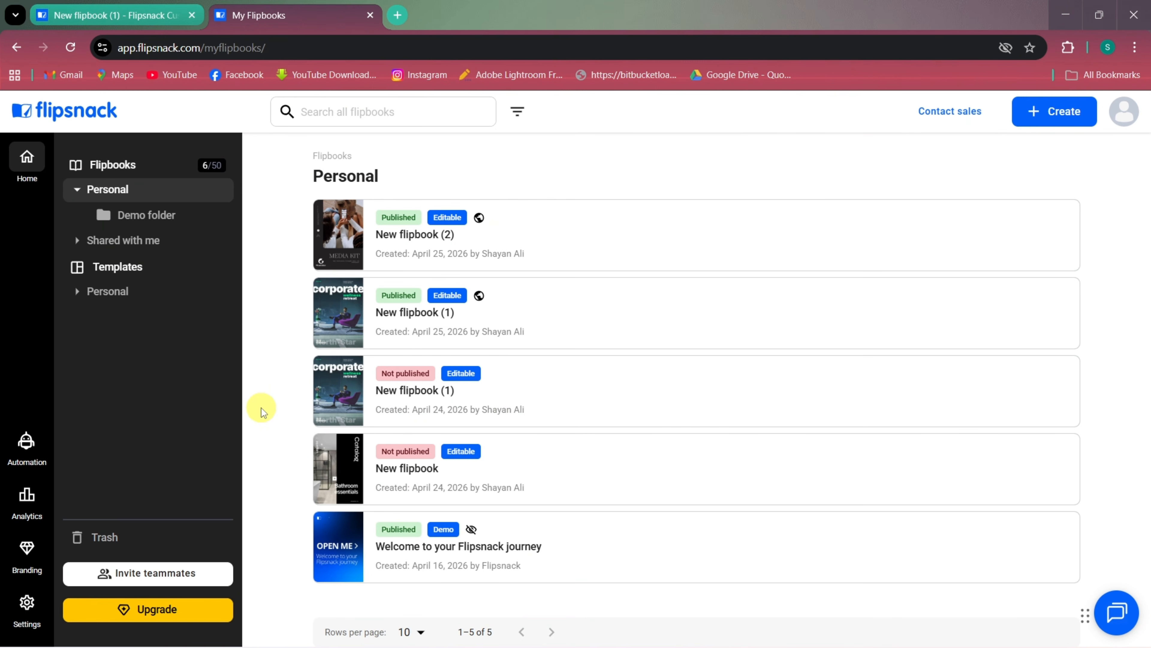
# Step: Start creating a flipbook from scratch and preview pages 2-3 of the Interactive Car Catalog Example template
pyautogui.click(1054, 112)
pyautogui.moveTo(1033, 150)
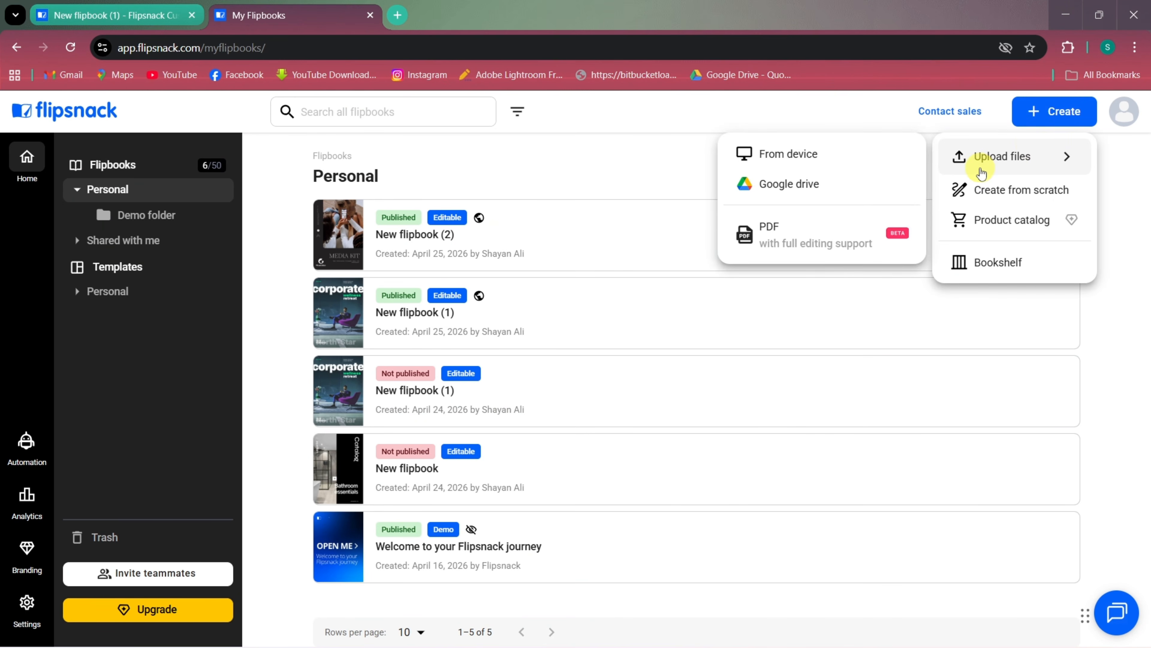
pyautogui.click(991, 187)
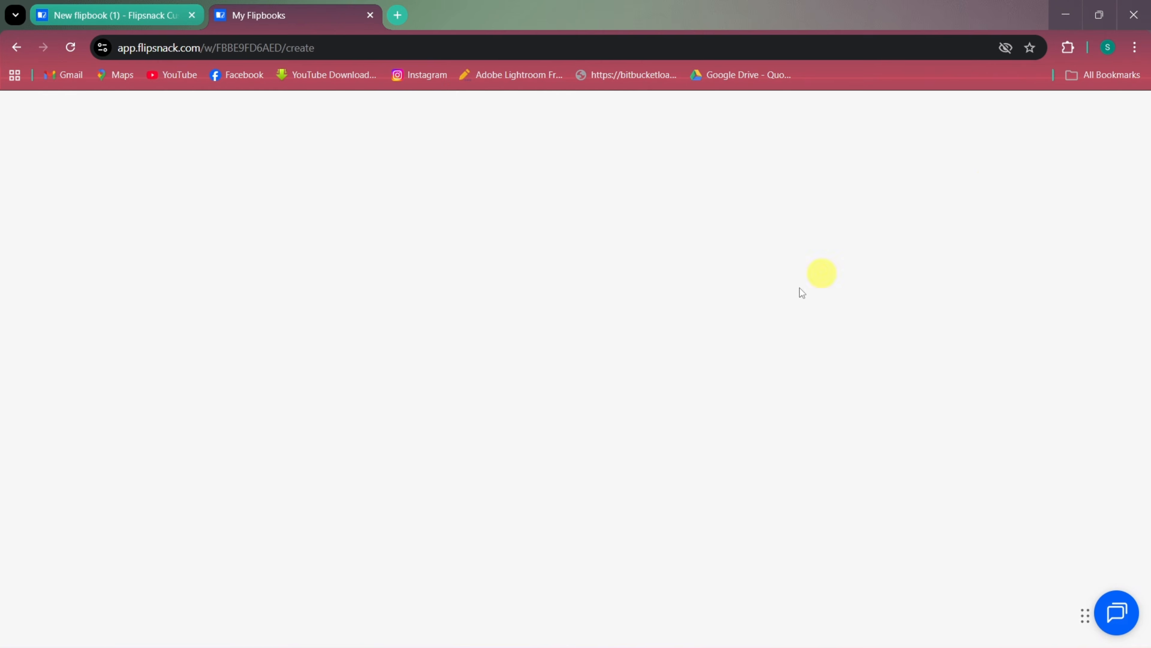
pyautogui.click(757, 392)
pyautogui.click(835, 365)
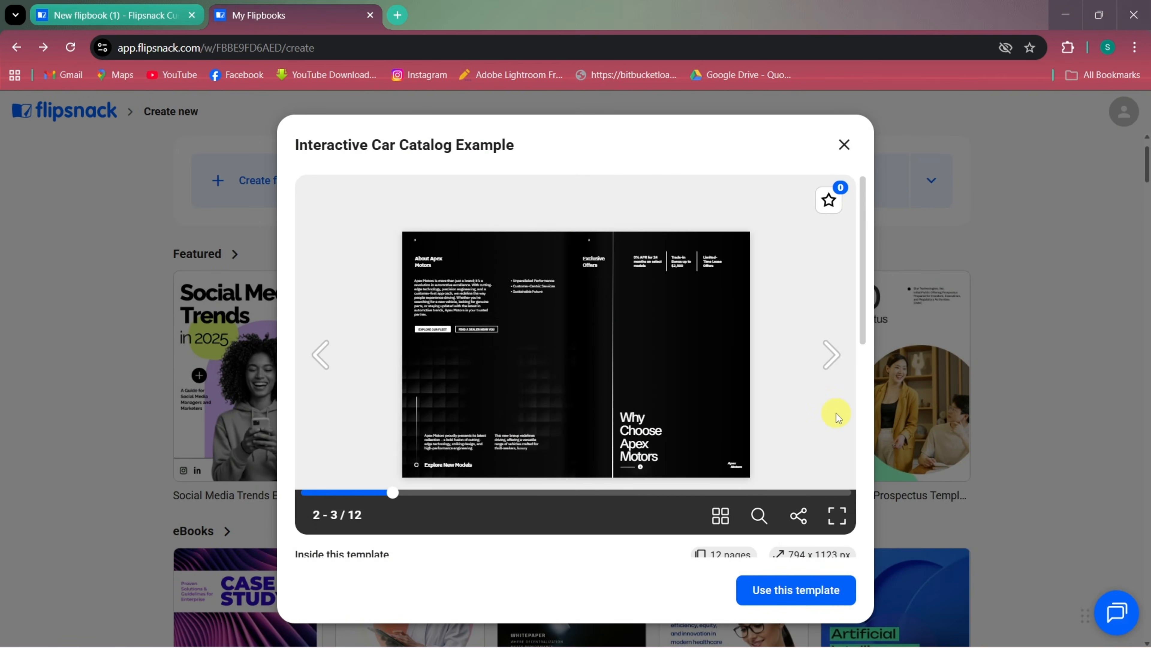
# Step: Page through the Interactive Car Catalog Example template preview up to the Apex X-Drive spread and close the preview
pyautogui.click(836, 414)
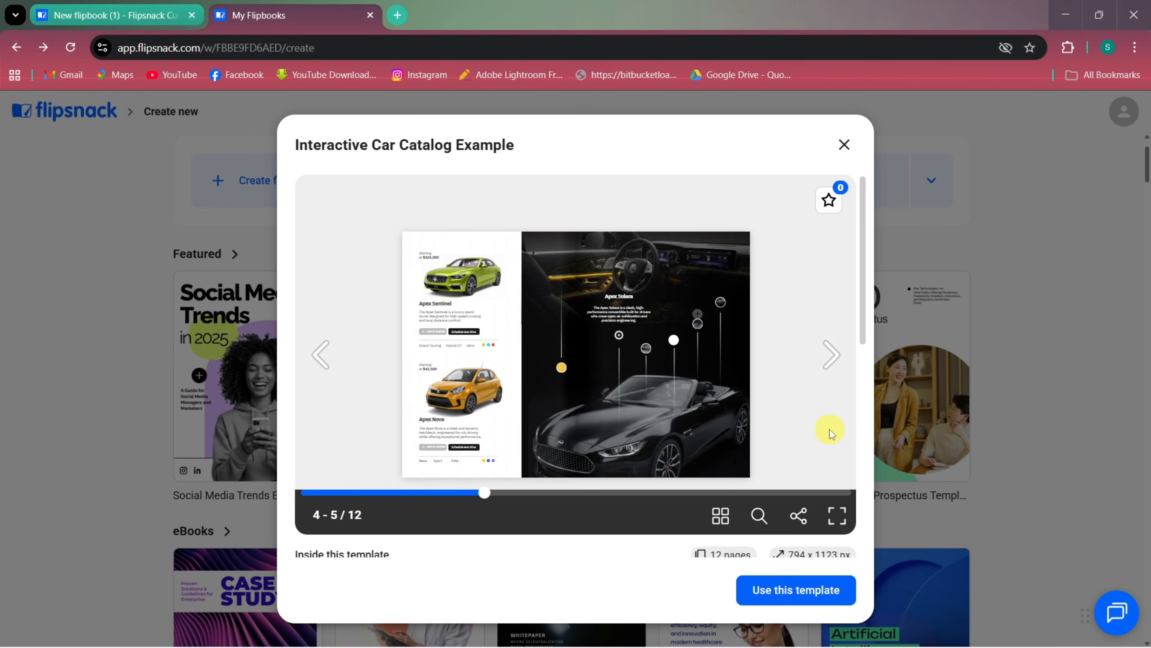
pyautogui.click(830, 355)
pyautogui.click(835, 359)
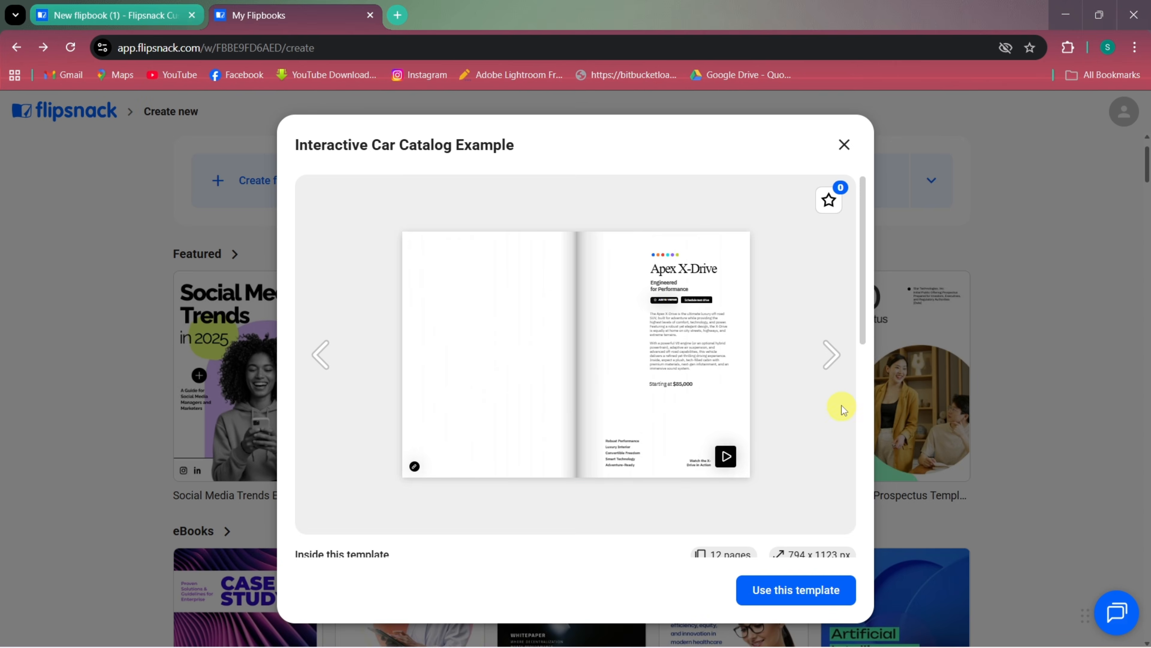
pyautogui.click(844, 144)
# Step: Browse the template gallery, create a blank A4 flipbook from scratch, and open its interactions options
pyautogui.scroll(2, 1047, 303)
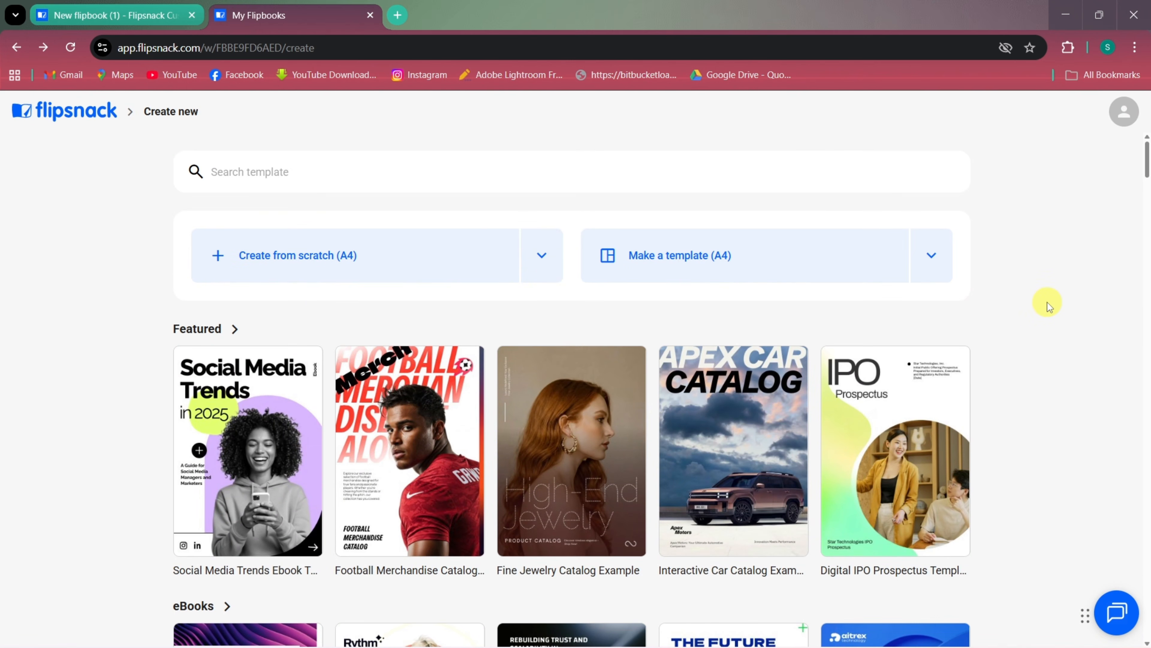
pyautogui.scroll(-3, 1047, 302)
pyautogui.scroll(3, 1047, 303)
pyautogui.click(443, 258)
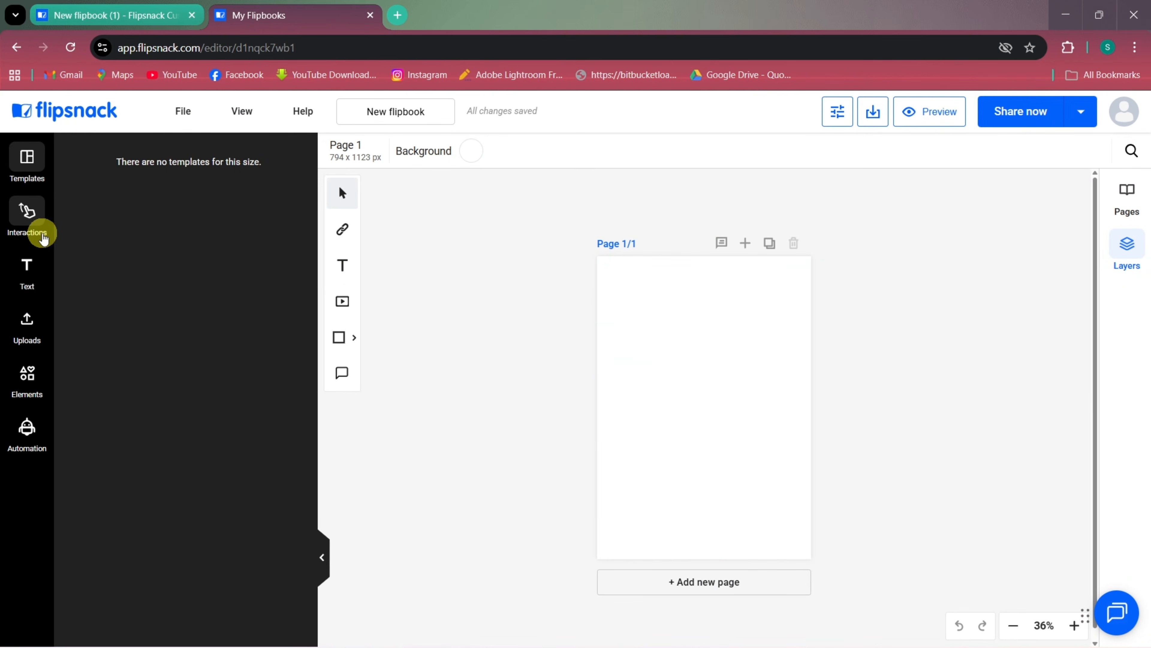
pyautogui.click(28, 218)
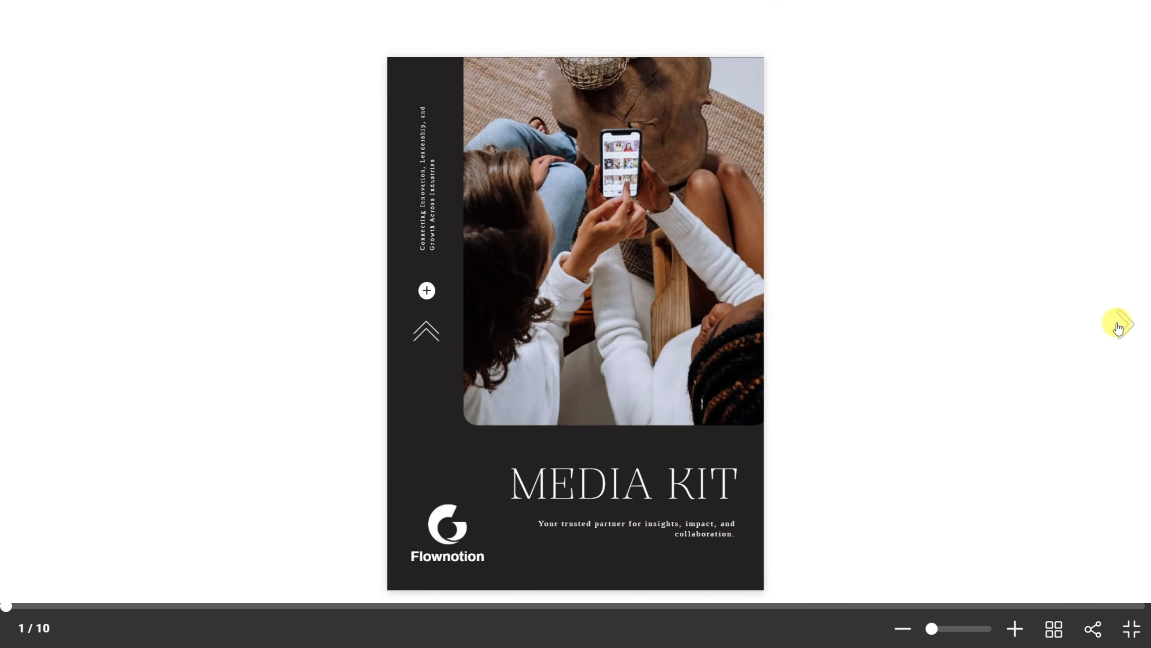
# Step: Turn the Media Kit's cover page and page through the full-screen Bathroom essentials catalog, viewing its product spreads and interactive elements
pyautogui.click(1119, 325)
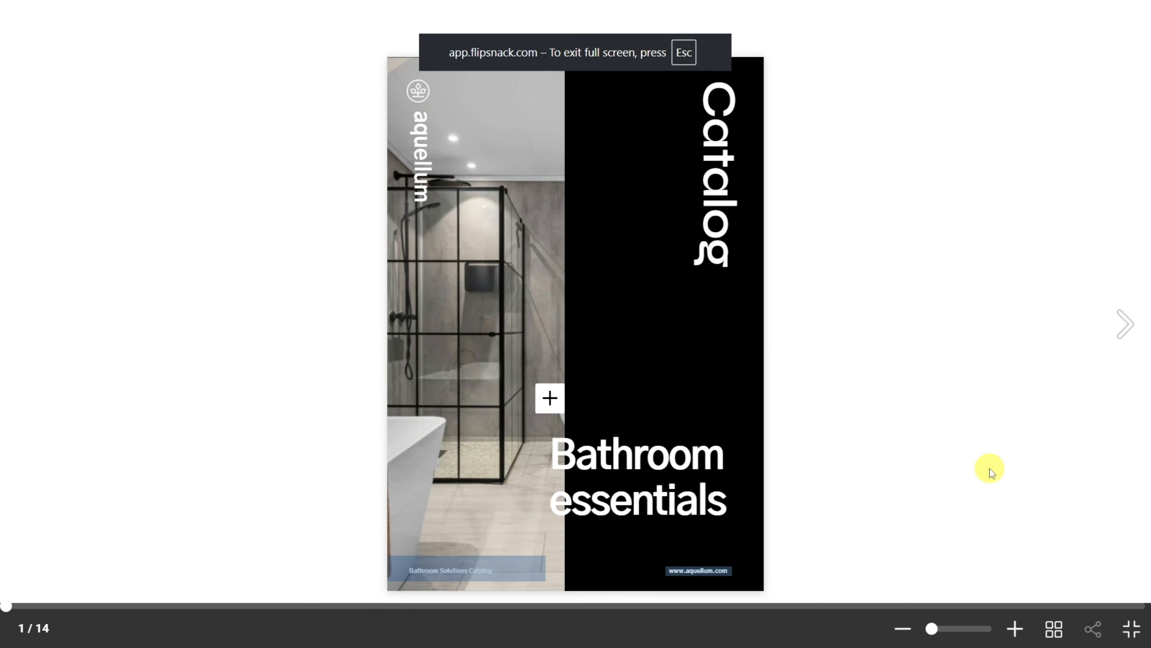
pyautogui.click(1127, 321)
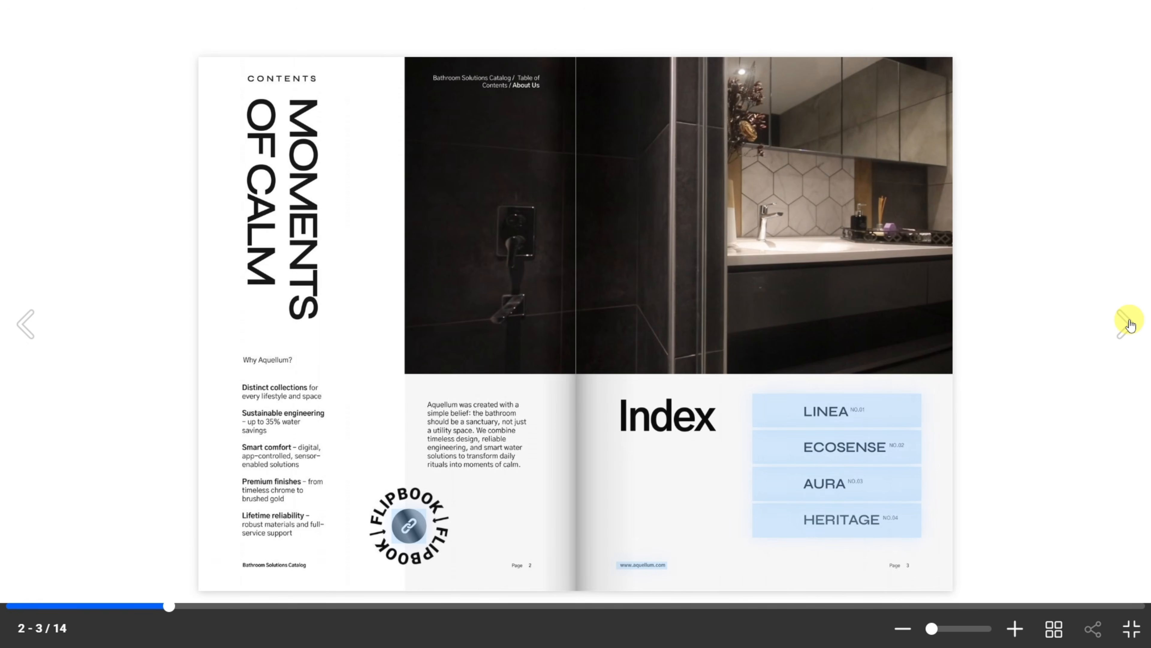
pyautogui.click(1128, 323)
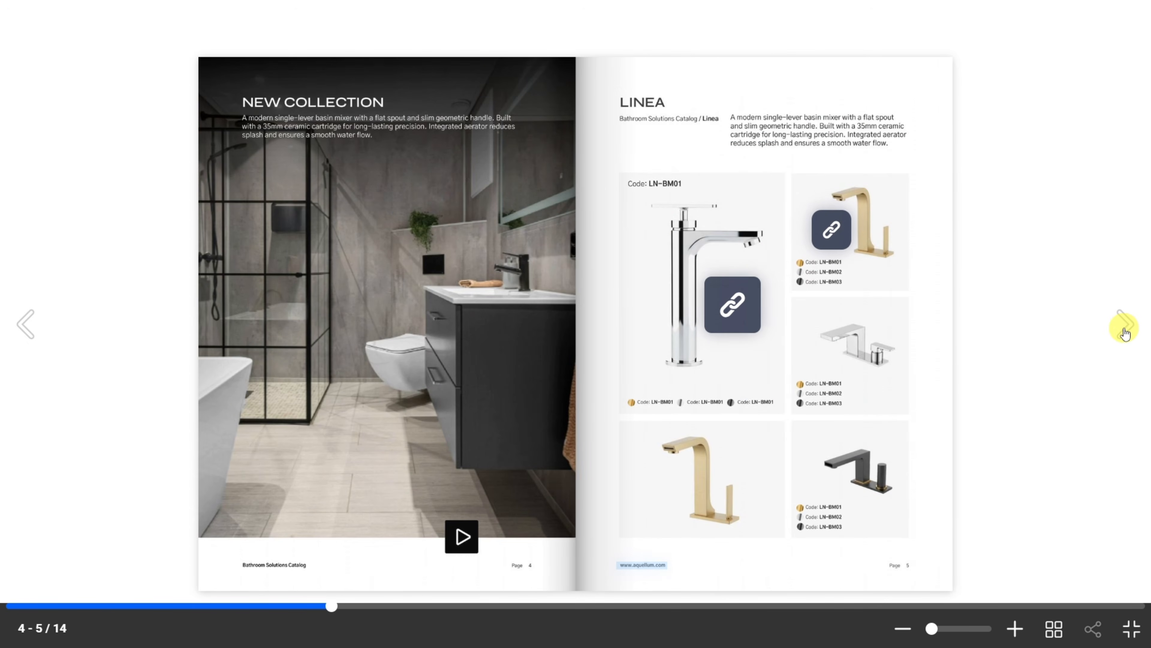
pyautogui.click(1125, 333)
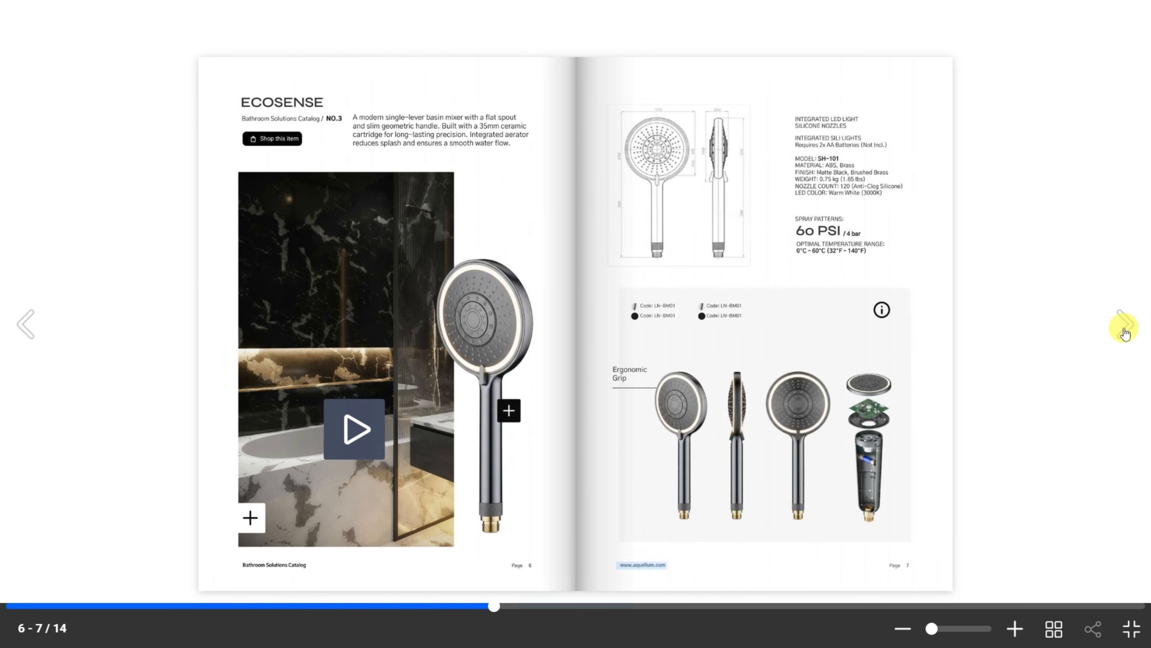
pyautogui.click(1125, 333)
pyautogui.click(1125, 333)
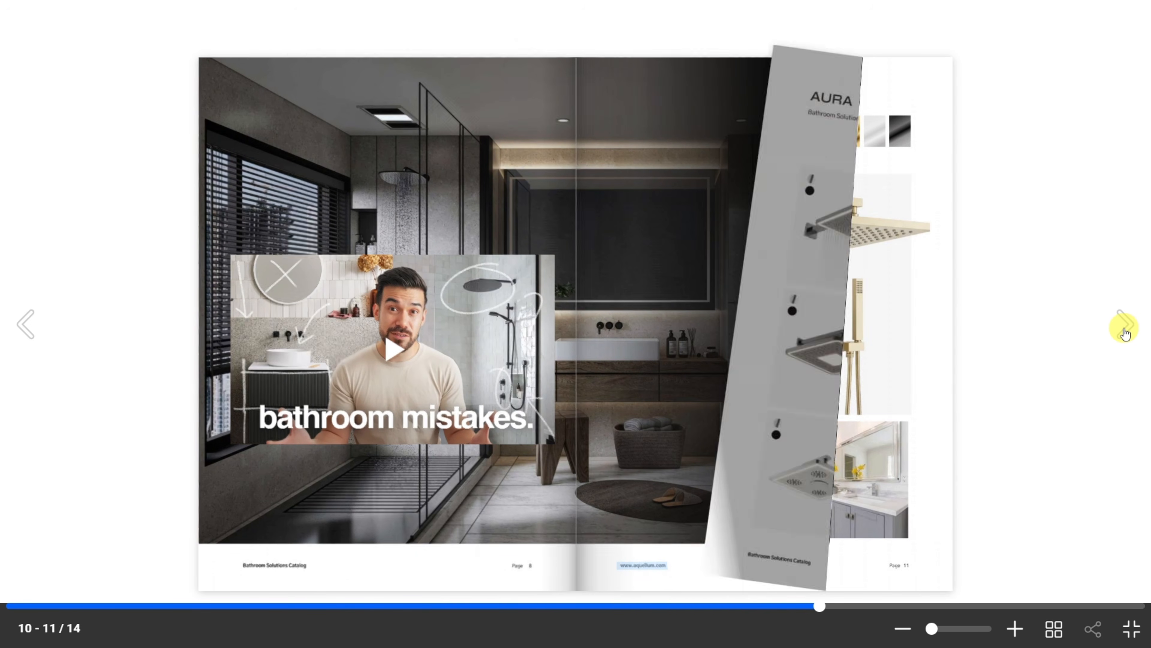
pyautogui.click(1126, 334)
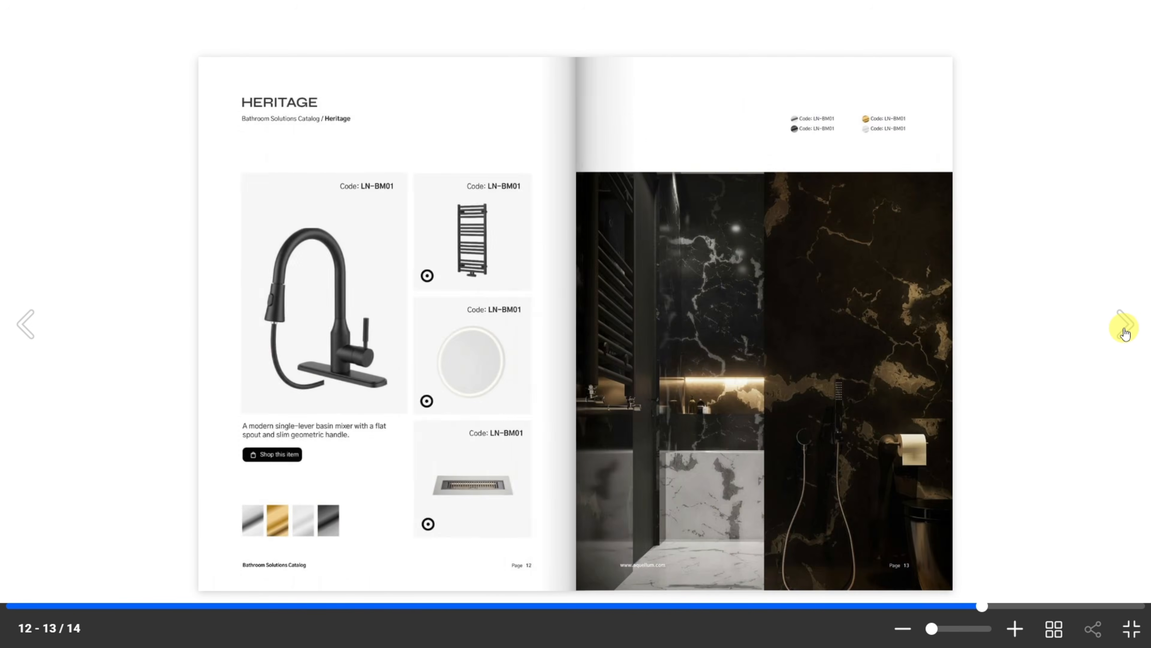
pyautogui.click(1126, 334)
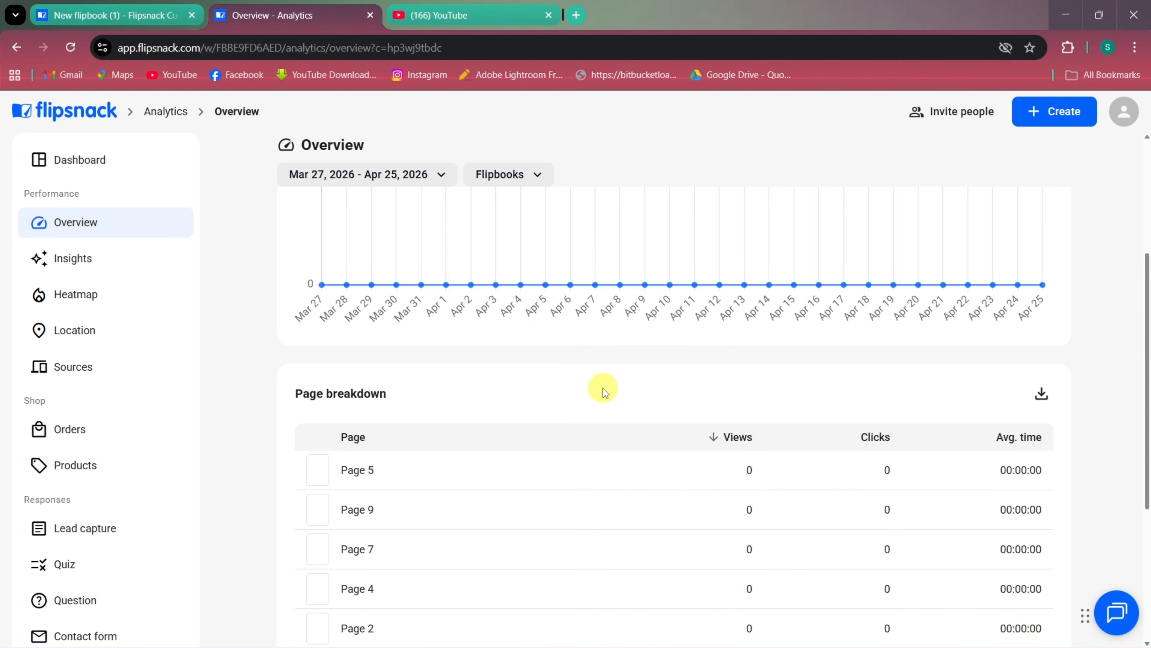
# Step: Review the page breakdown of views, clicks and average time in the flipbook's analytics overview
pyautogui.scroll(-3, 603, 388)
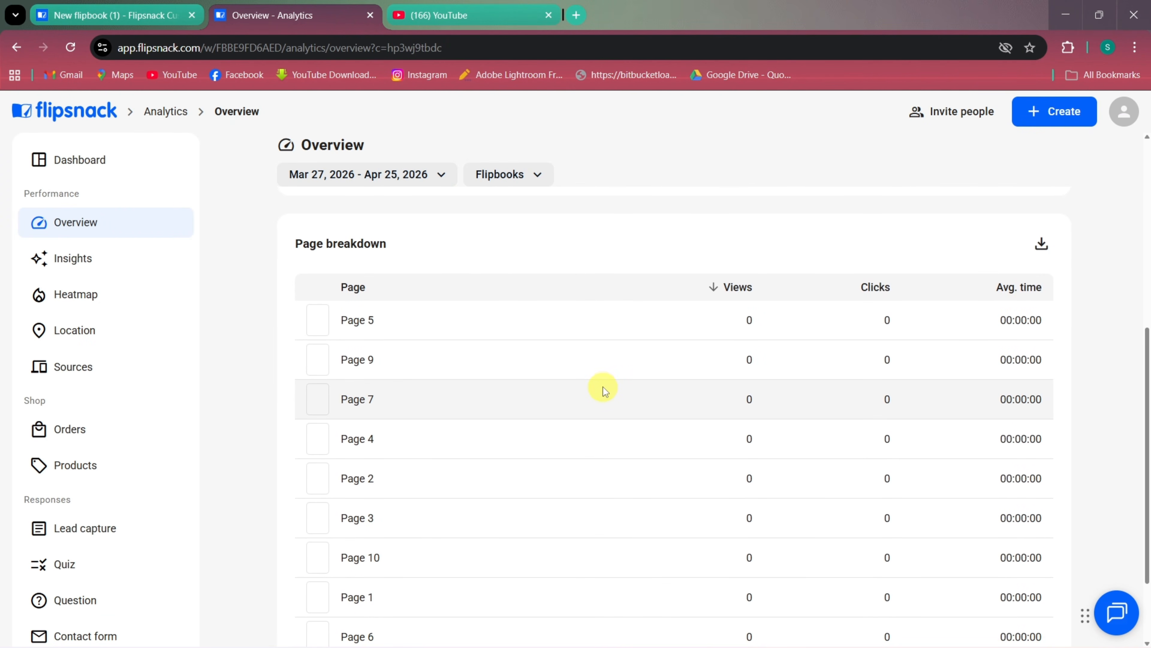
pyautogui.scroll(-2, 576, 394)
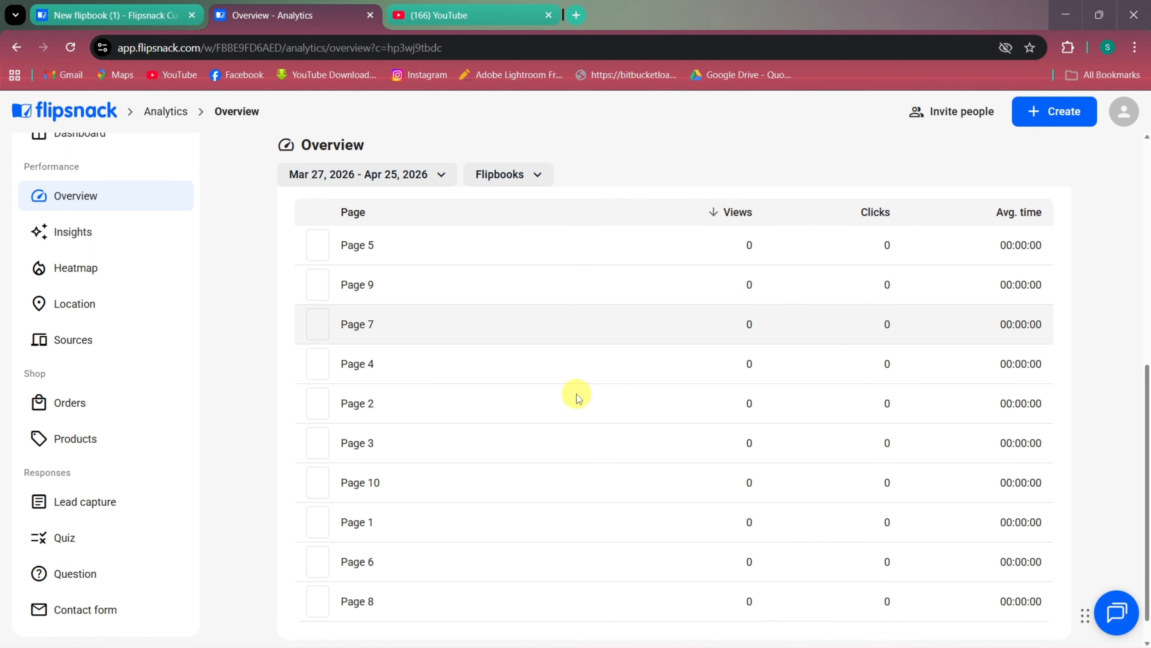
pyautogui.scroll(-1, 577, 394)
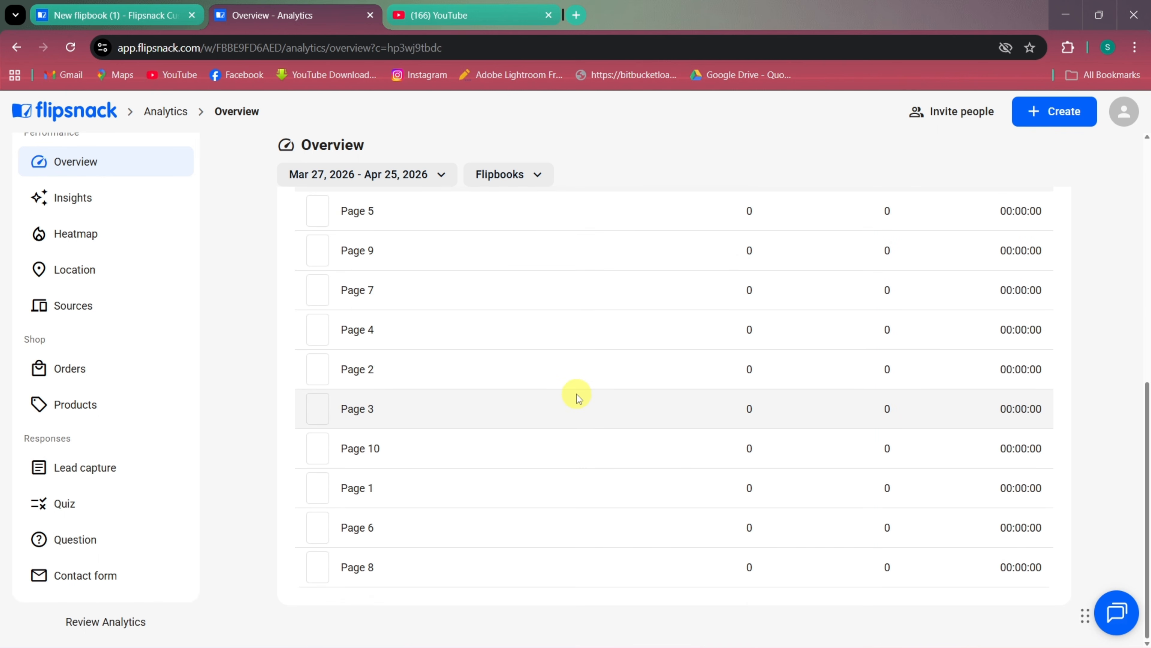
pyautogui.scroll(2, 577, 394)
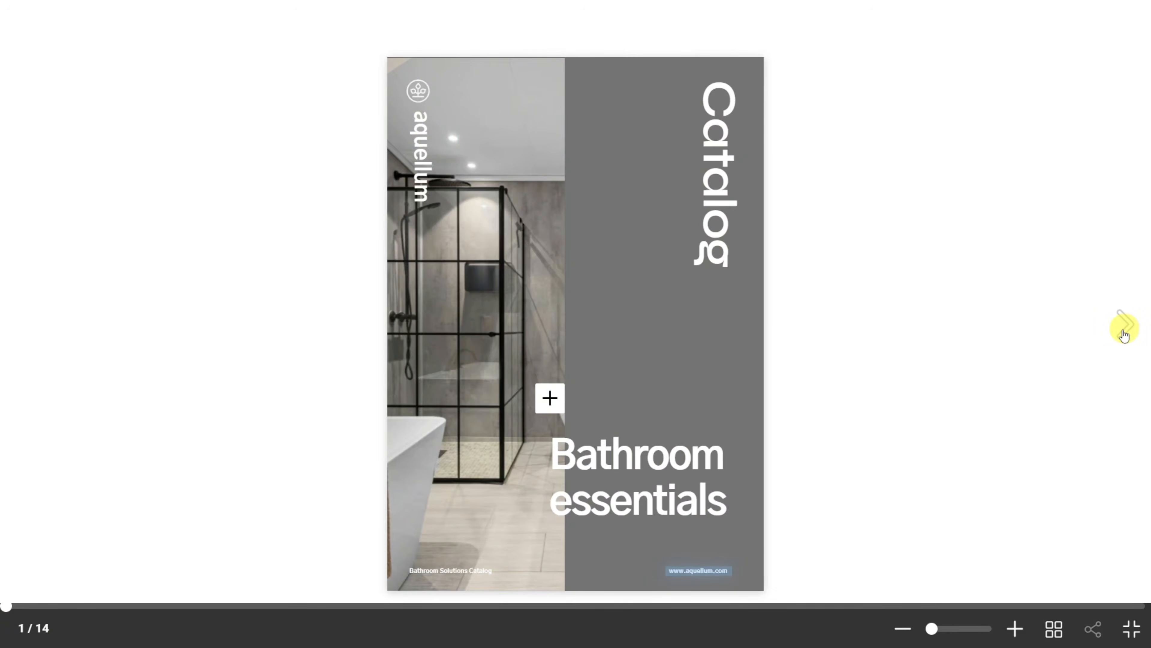
# Step: Turn the full-screen Bathroom essentials catalog from its cover to the contents and index spread on pages 2-3
pyautogui.click(1124, 334)
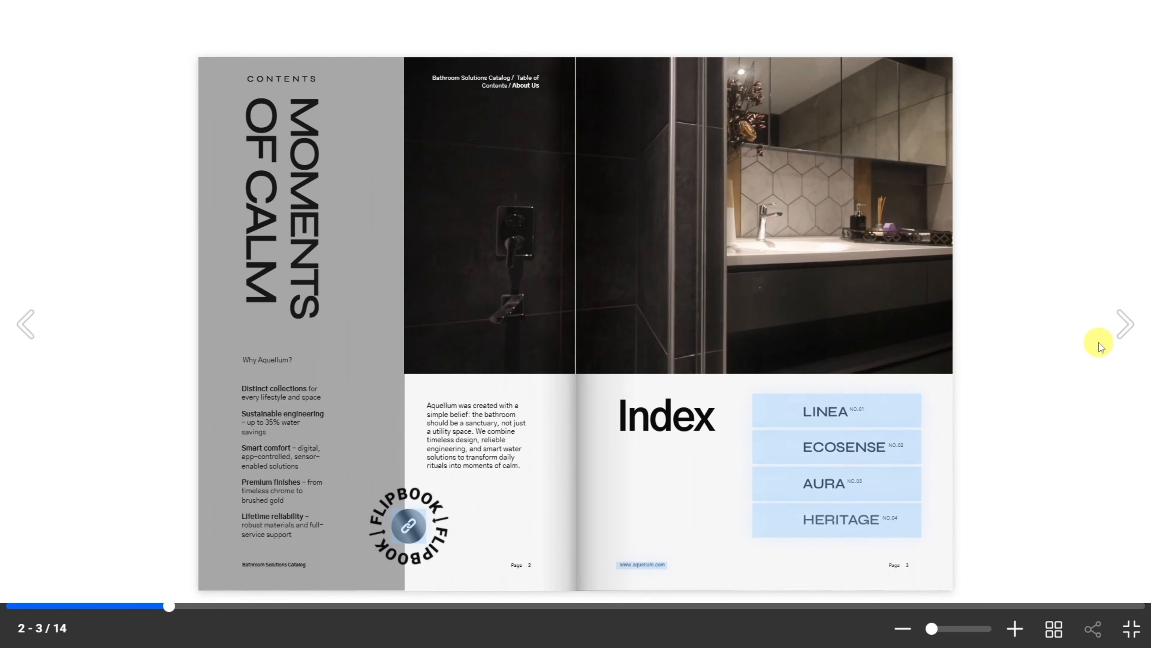